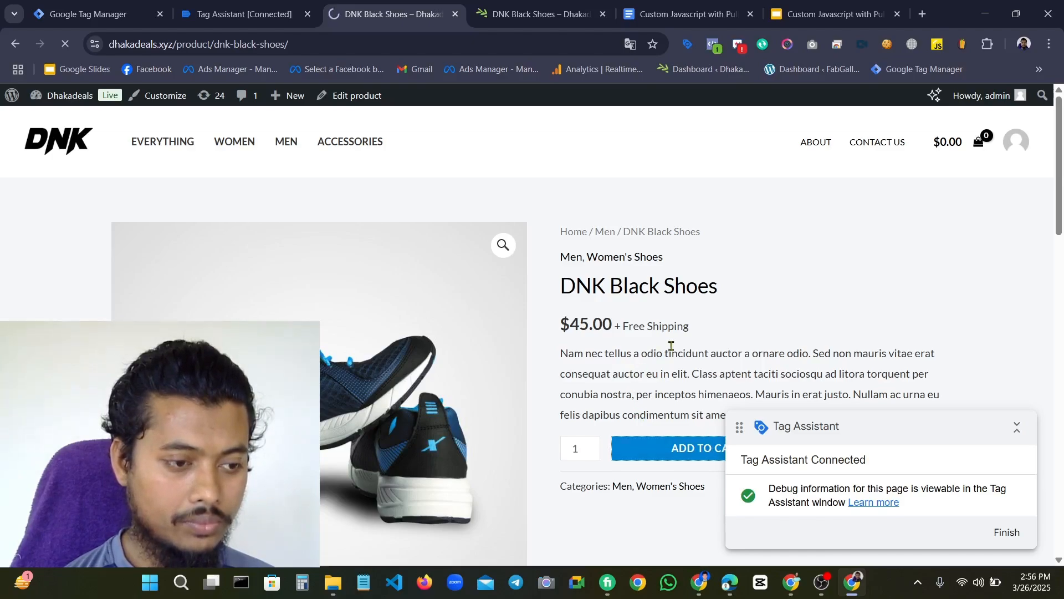
Add the DNK Black Shoes to the cart and proceed from the cart to checkout
{"action": "left_click_drag", "start_coordinate": [866, 418], "coordinate": [879, 446]}
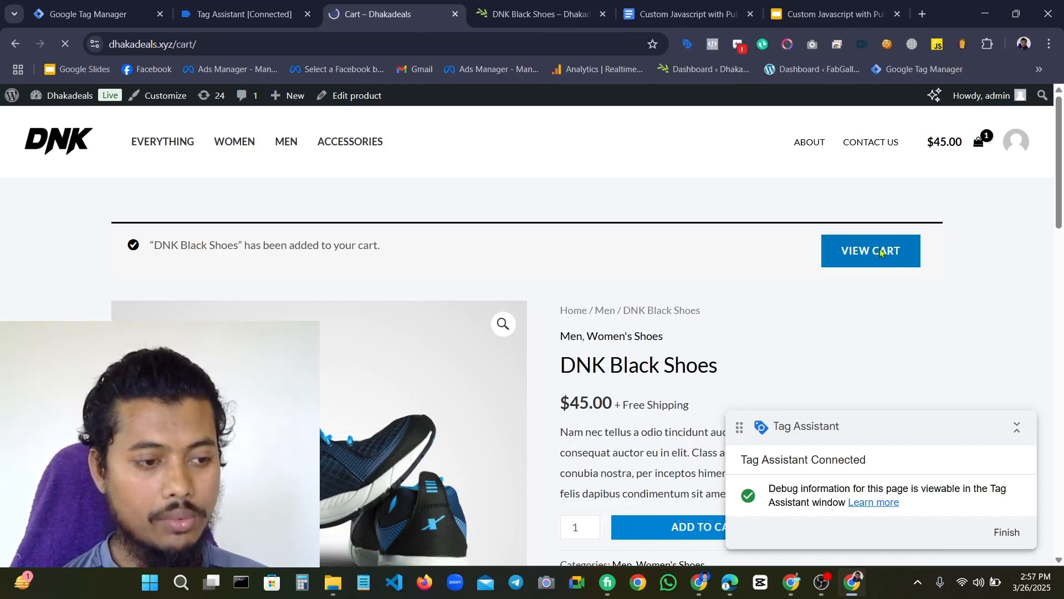
{"action": "scroll", "coordinate": [779, 351], "scroll_direction": "down", "scroll_amount": 5}
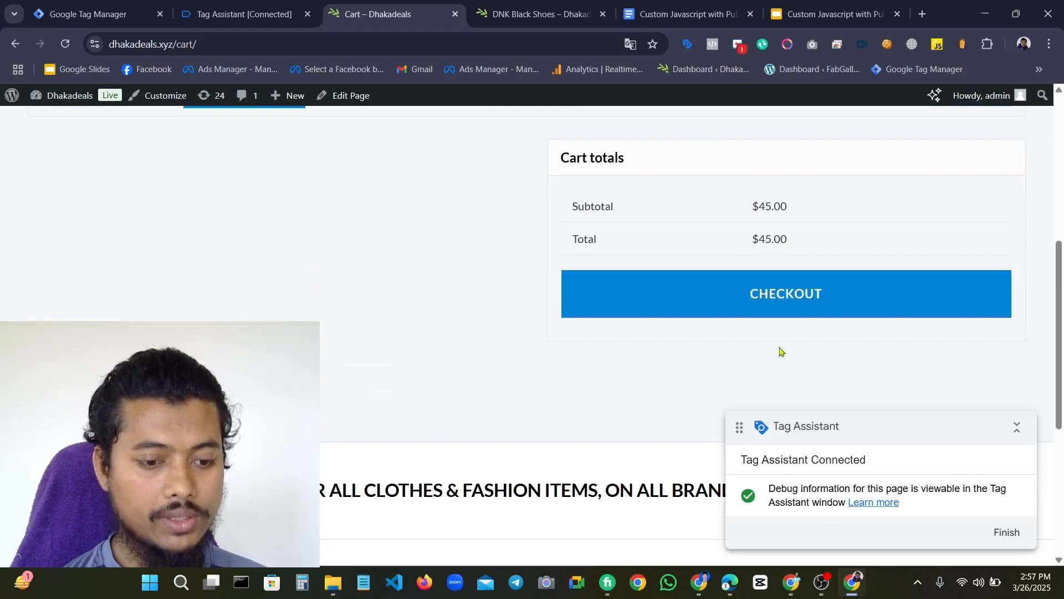
{"action": "left_click", "coordinate": [770, 301]}
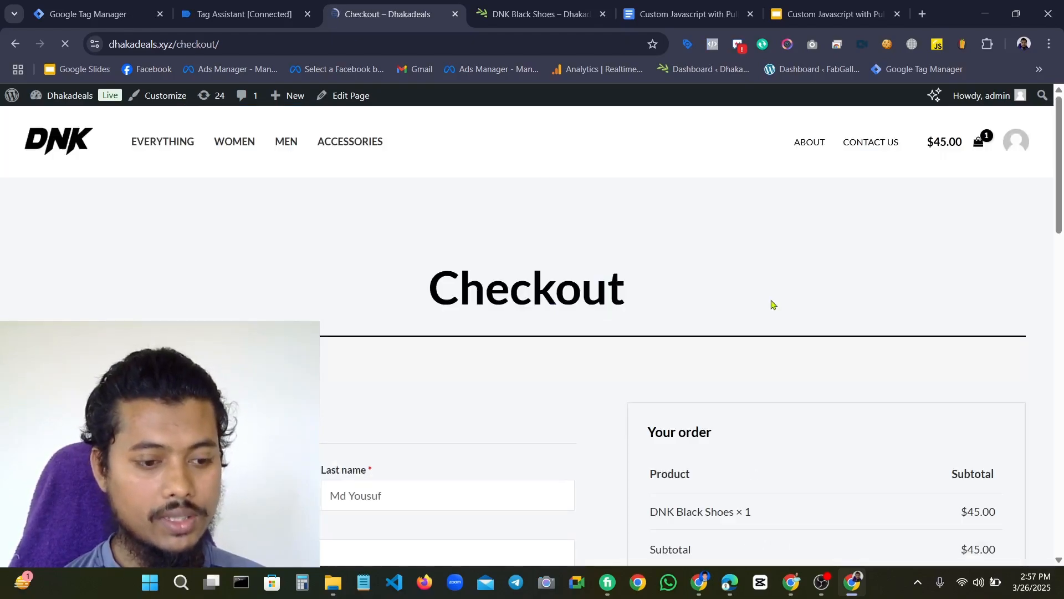
Examine the billing details fields, additional information and order summary on the checkout page
{"action": "scroll", "coordinate": [499, 333], "scroll_direction": "down", "scroll_amount": 5}
{"action": "scroll", "coordinate": [332, 277], "scroll_direction": "down", "scroll_amount": 2}
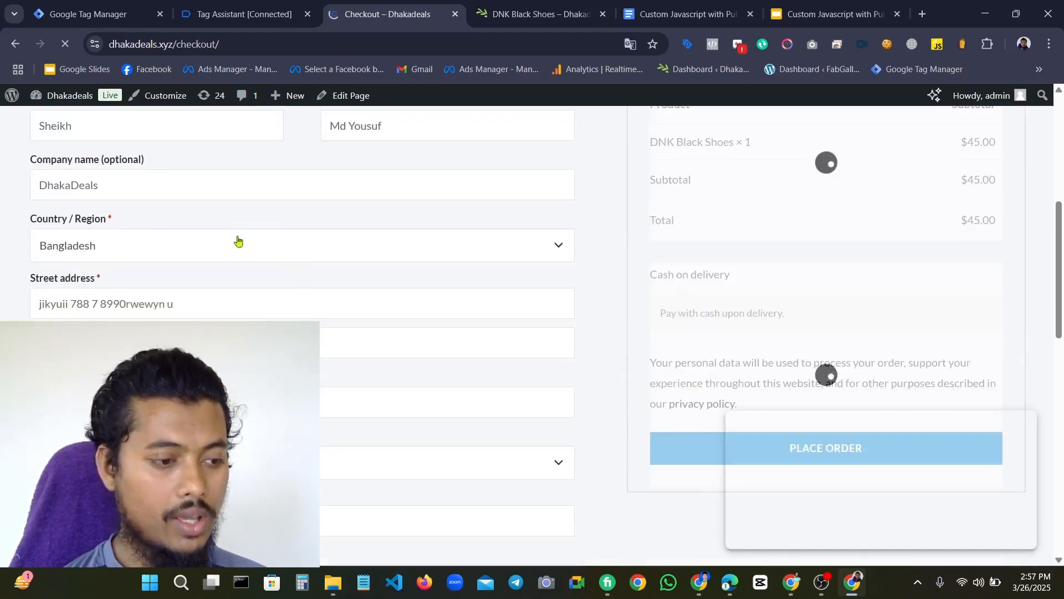
{"action": "scroll", "coordinate": [388, 266], "scroll_direction": "up", "scroll_amount": 3}
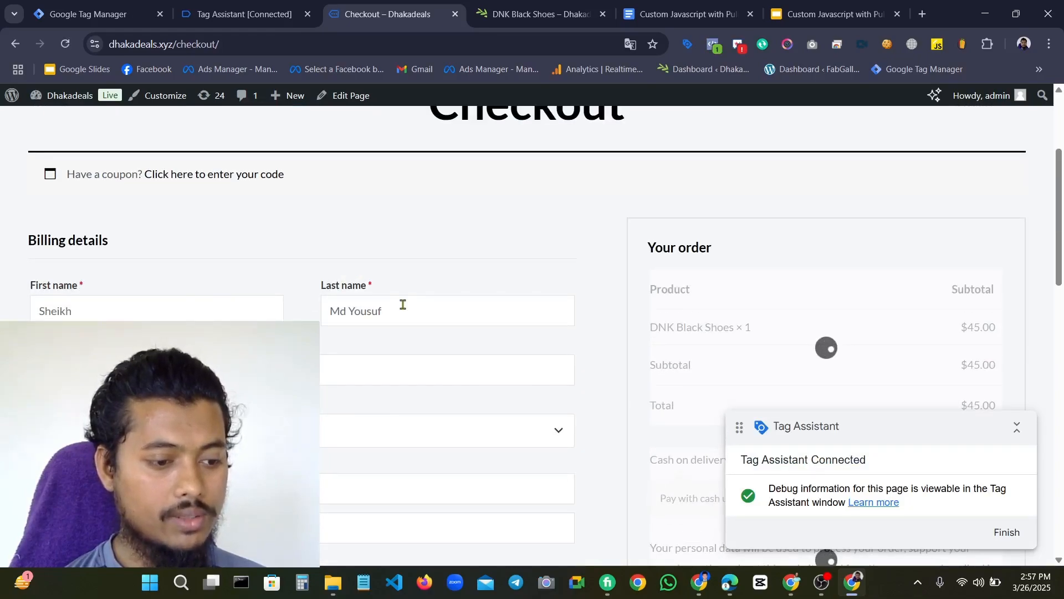
{"action": "scroll", "coordinate": [404, 307], "scroll_direction": "down", "scroll_amount": 7}
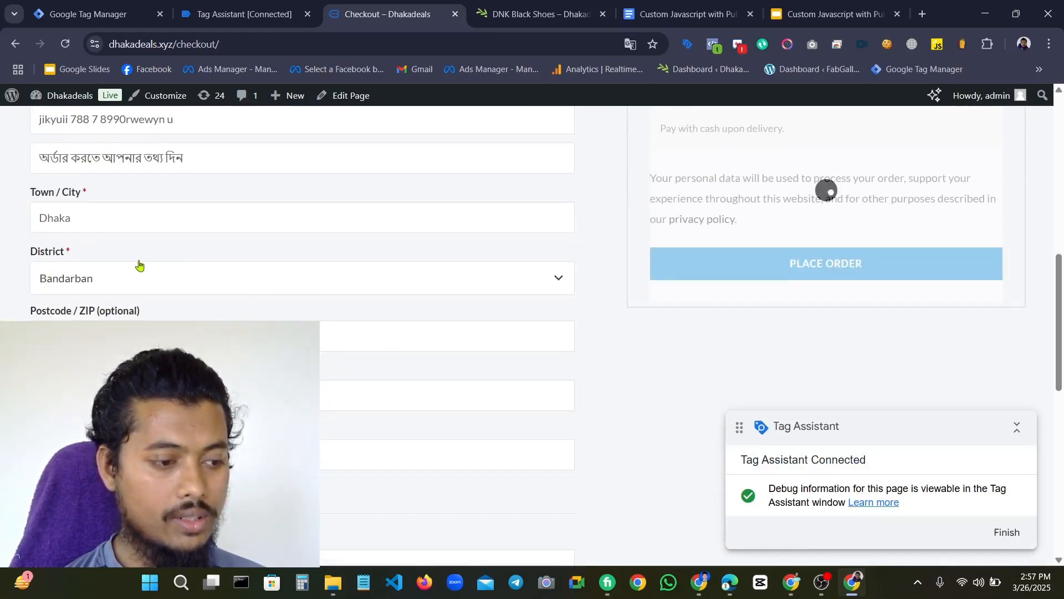
{"action": "scroll", "coordinate": [200, 304], "scroll_direction": "down", "scroll_amount": 3}
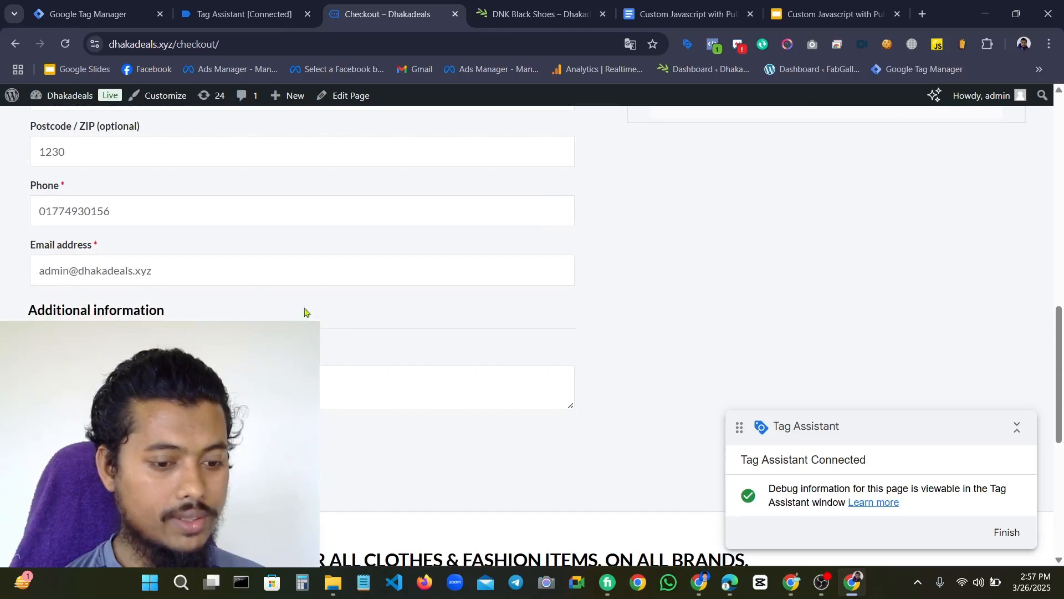
{"action": "scroll", "coordinate": [649, 347], "scroll_direction": "down", "scroll_amount": 6}
{"action": "scroll", "coordinate": [714, 325], "scroll_direction": "up", "scroll_amount": 2}
{"action": "scroll", "coordinate": [410, 309], "scroll_direction": "up", "scroll_amount": 10}
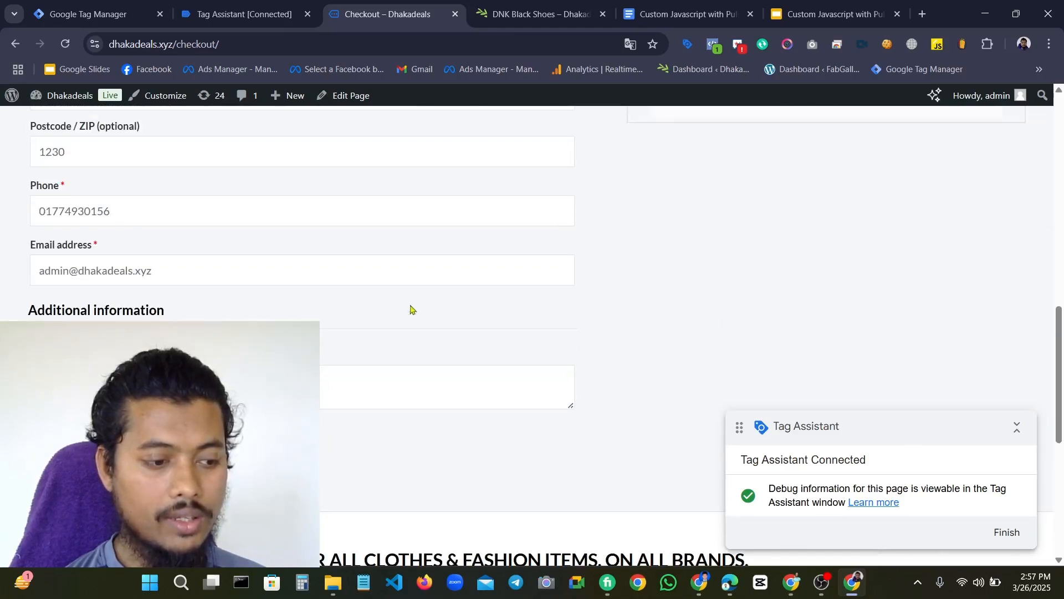
{"action": "scroll", "coordinate": [648, 327], "scroll_direction": "down", "scroll_amount": 3}
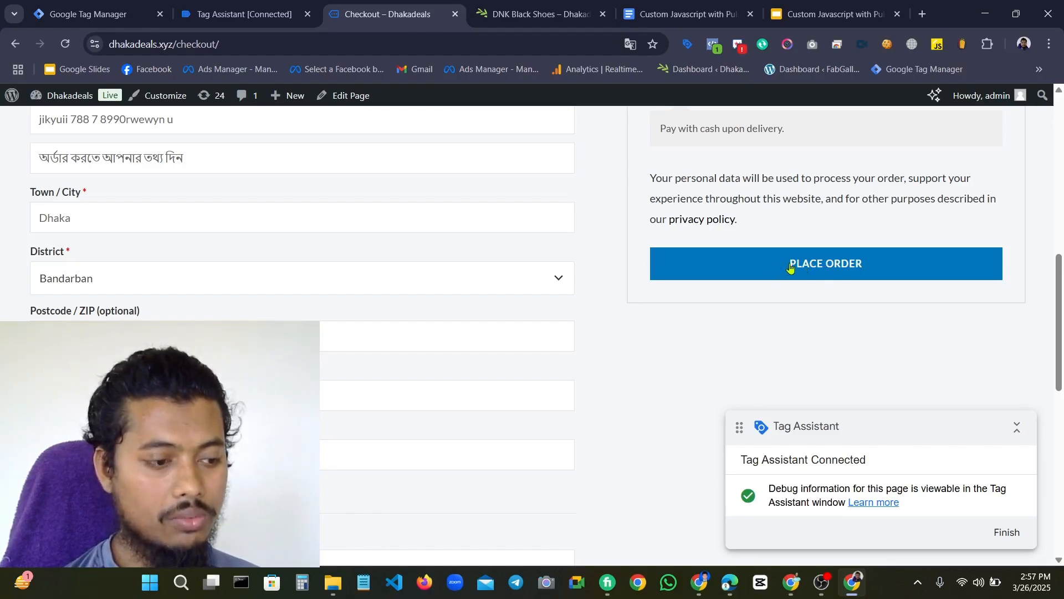
{"action": "scroll", "coordinate": [266, 299], "scroll_direction": "up", "scroll_amount": 3}
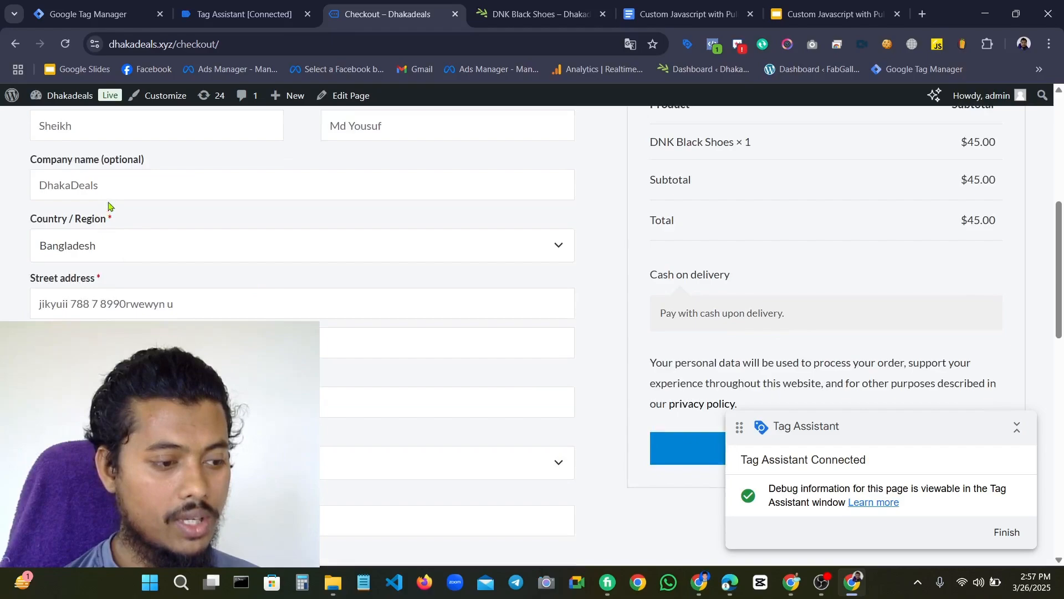
{"action": "scroll", "coordinate": [183, 199], "scroll_direction": "up", "scroll_amount": 6}
{"action": "scroll", "coordinate": [150, 276], "scroll_direction": "down", "scroll_amount": 3}
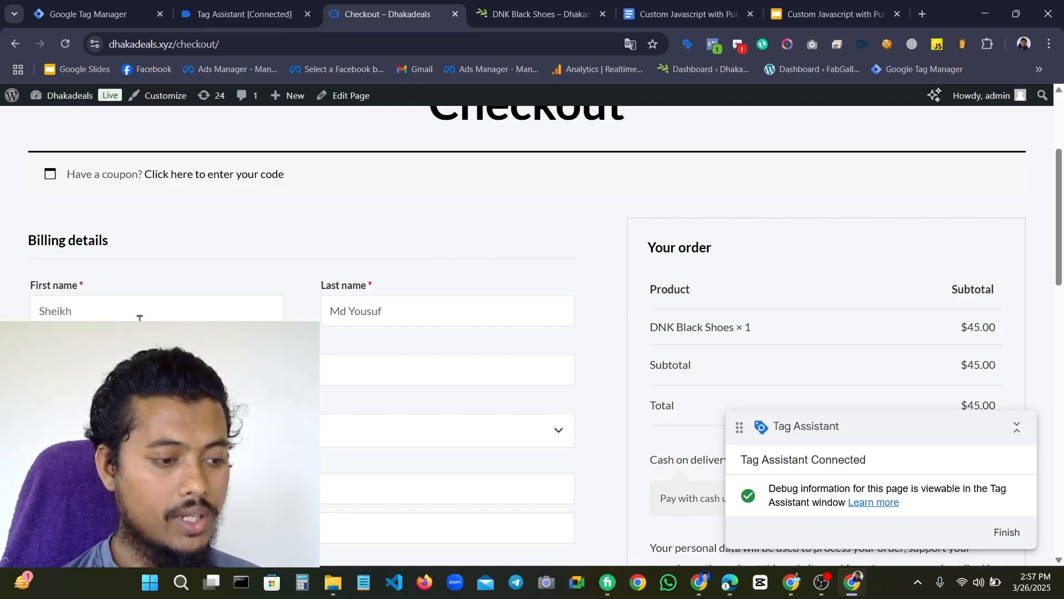
Inspect the First name billing field and copy the JS path of its input element
{"action": "double_click", "coordinate": [71, 310]}
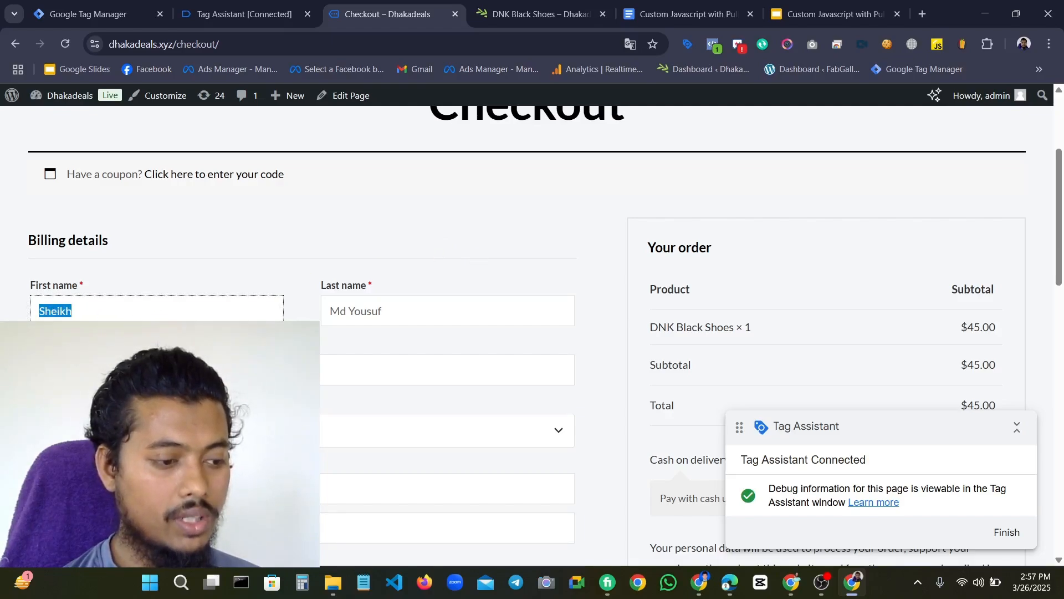
{"action": "right_click", "coordinate": [65, 314]}
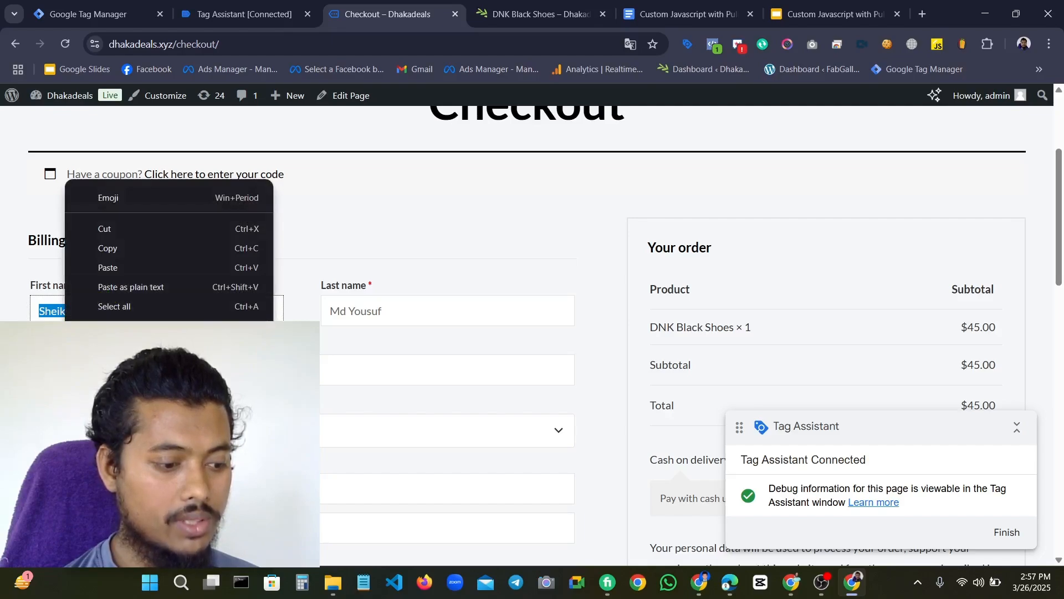
{"action": "left_click", "coordinate": [113, 547]}
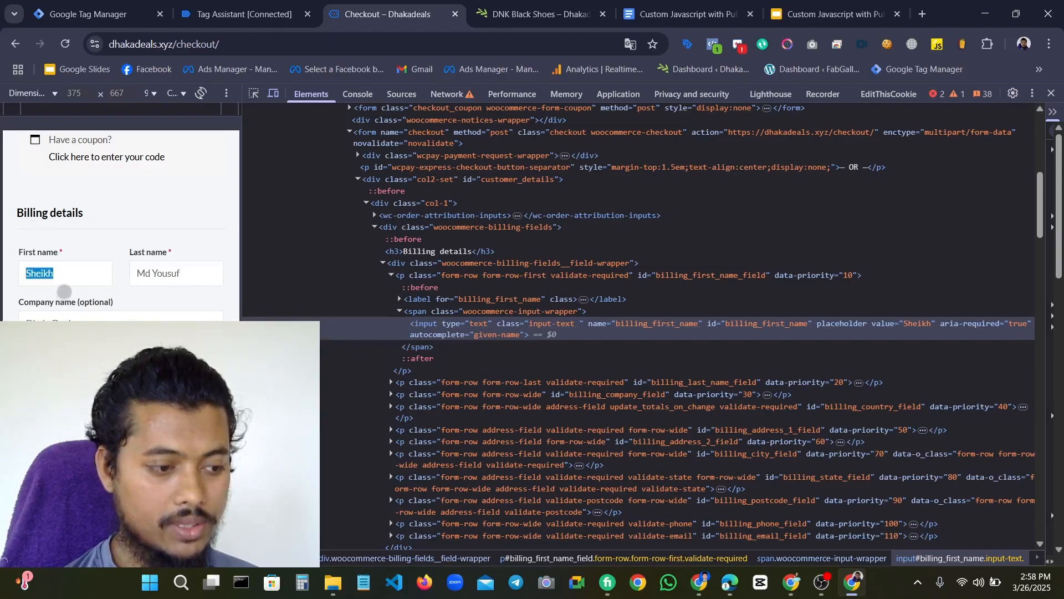
{"action": "right_click", "coordinate": [597, 330]}
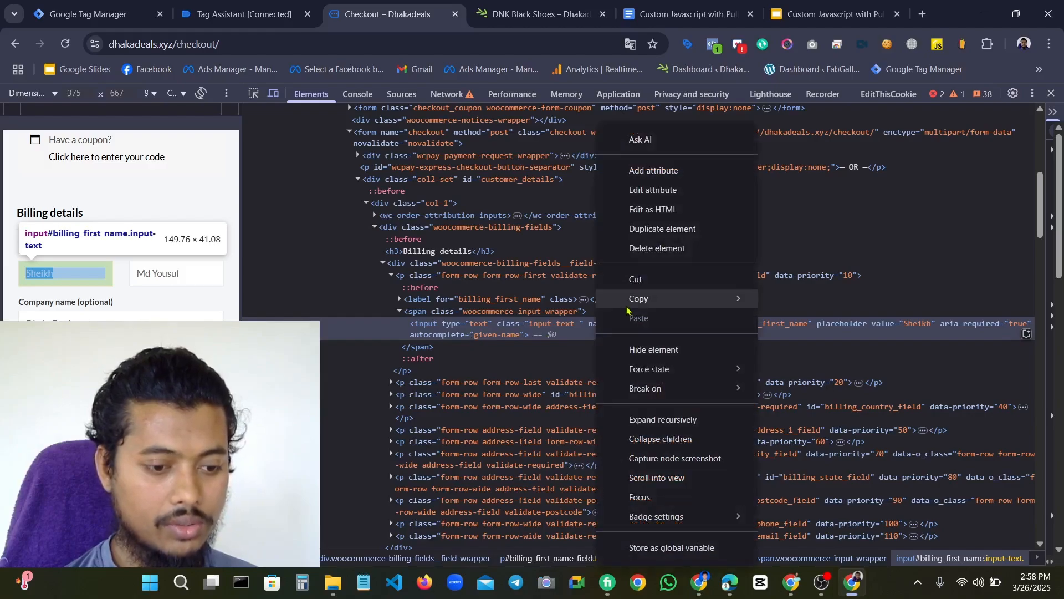
{"action": "mouse_move", "coordinate": [643, 298]}
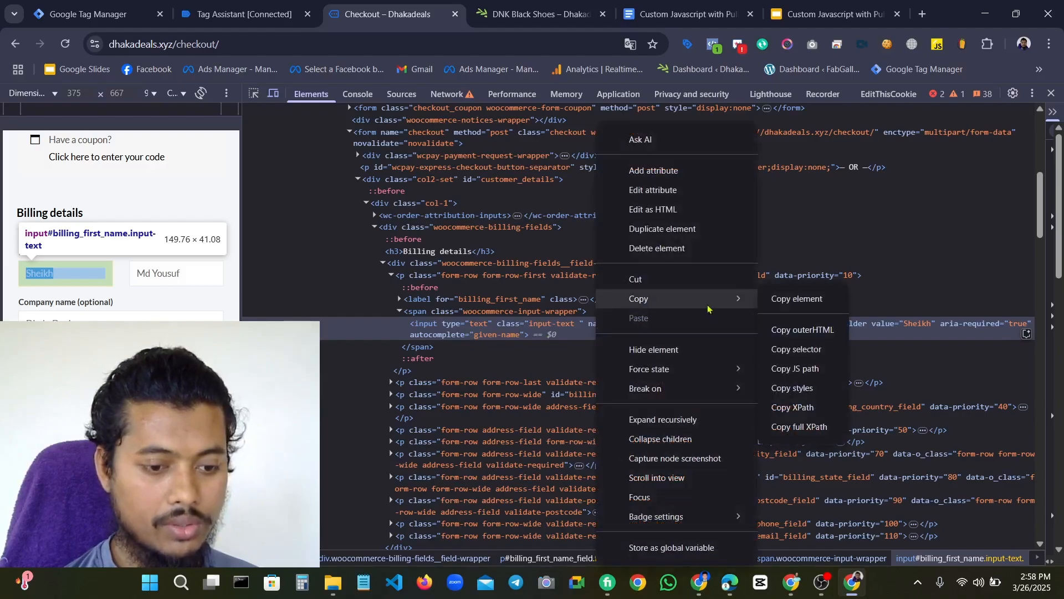
{"action": "left_click", "coordinate": [792, 376]}
Paste the copied path below the #billing_city line in the Google Docs selector list and compare it with the existing #billing_first_name line
{"action": "left_click", "coordinate": [652, 5]}
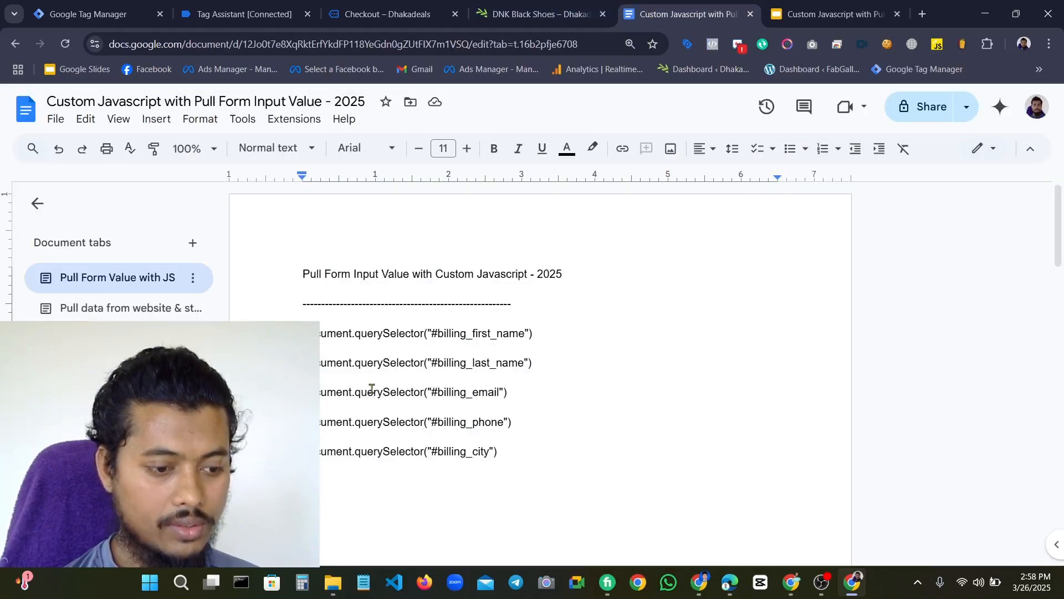
{"action": "left_click", "coordinate": [497, 480]}
{"action": "key", "text": "ctrl+v"}
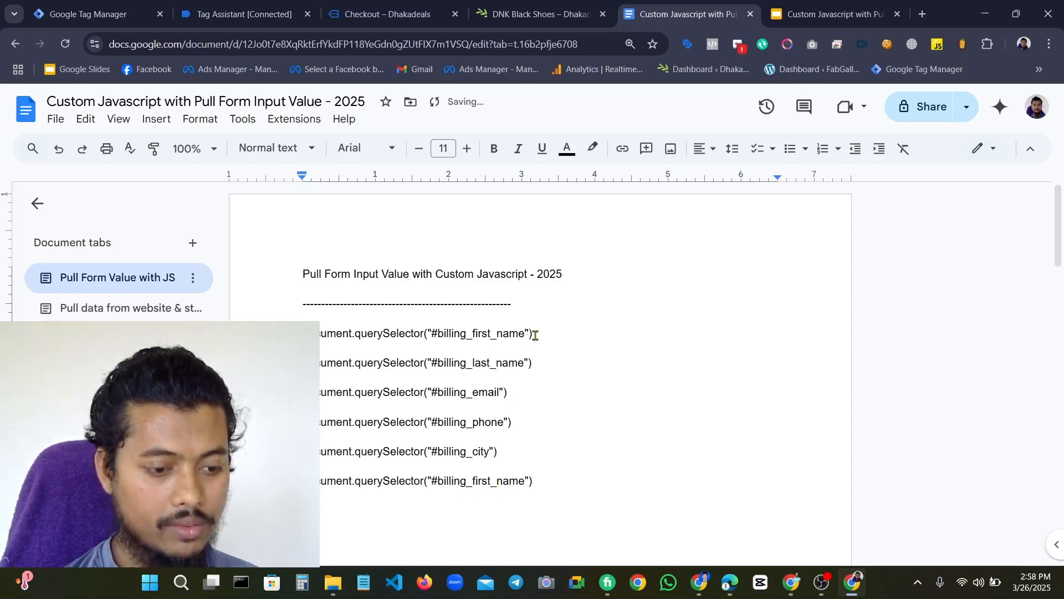
{"action": "left_click_drag", "start_coordinate": [533, 333], "coordinate": [304, 333]}
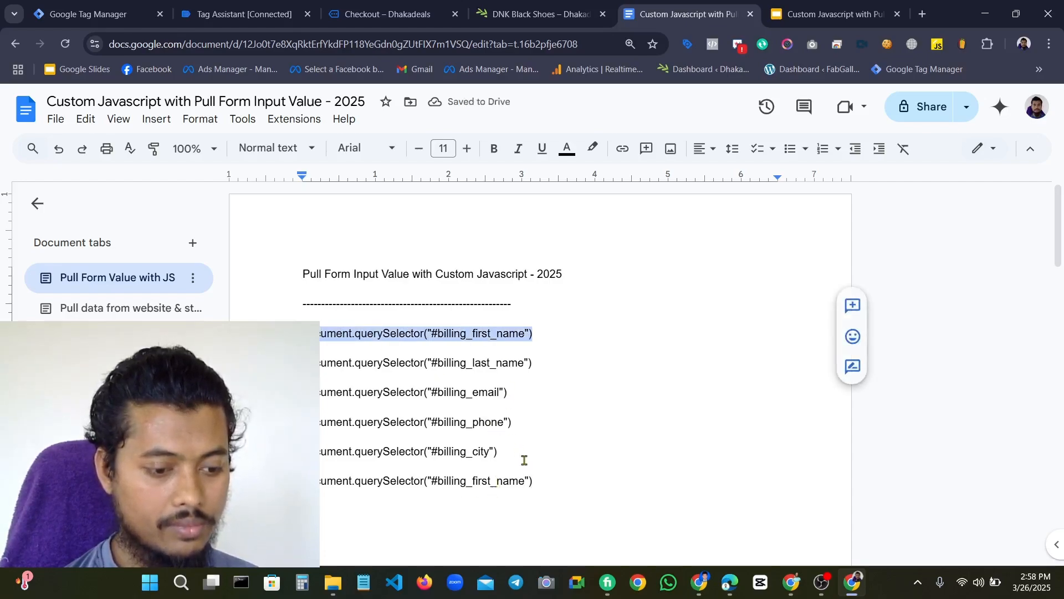
{"action": "left_click_drag", "start_coordinate": [538, 481], "coordinate": [311, 481]}
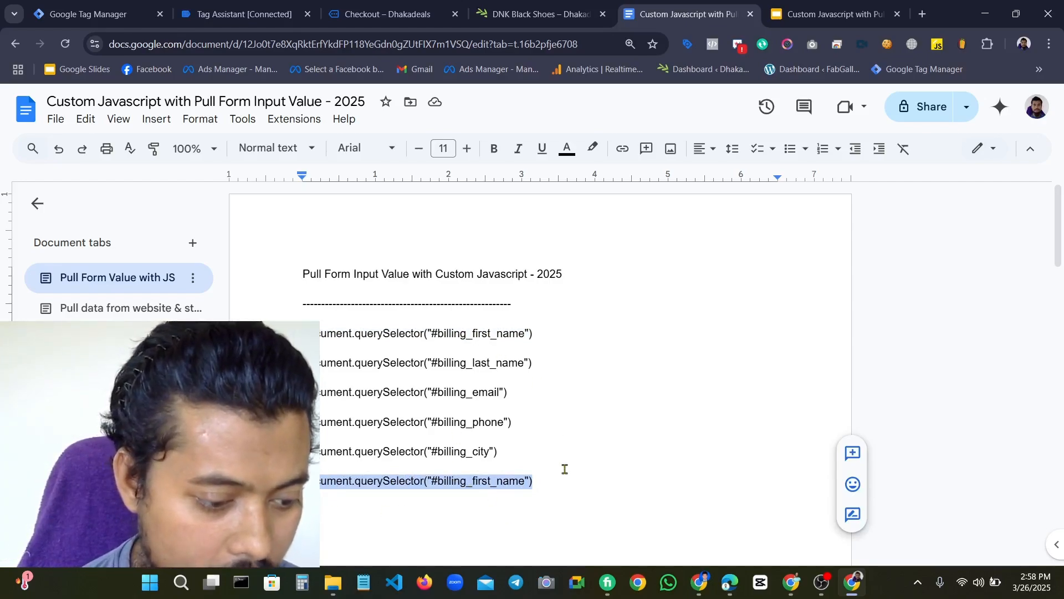
Delete the duplicate #billing_first_name selector line at the end of the list
{"action": "left_click_drag", "start_coordinate": [528, 455], "coordinate": [383, 332]}
{"action": "left_click", "coordinate": [596, 394]}
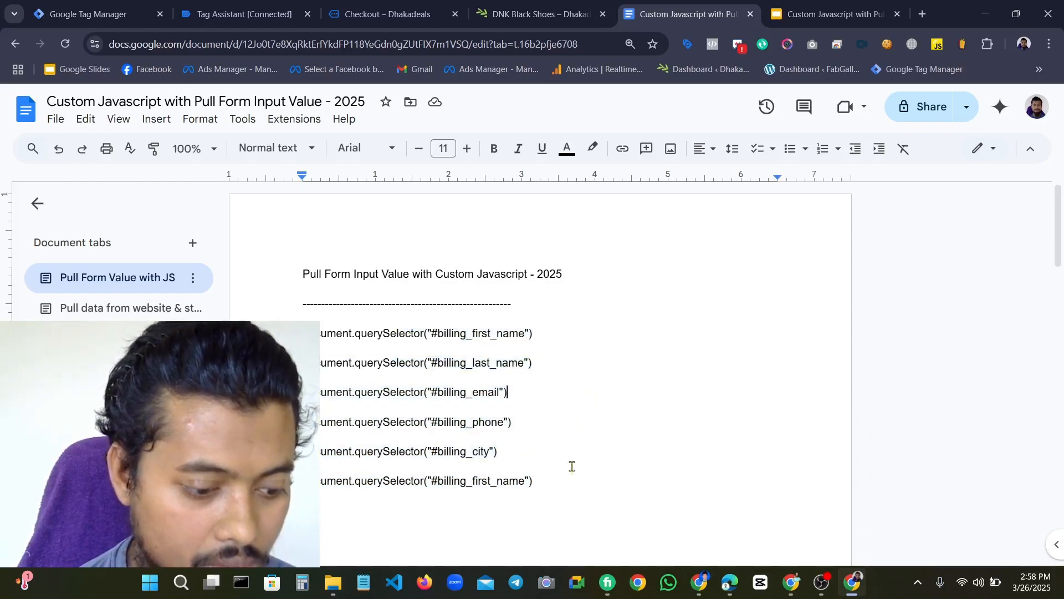
{"action": "left_click_drag", "start_coordinate": [533, 481], "coordinate": [310, 481]}
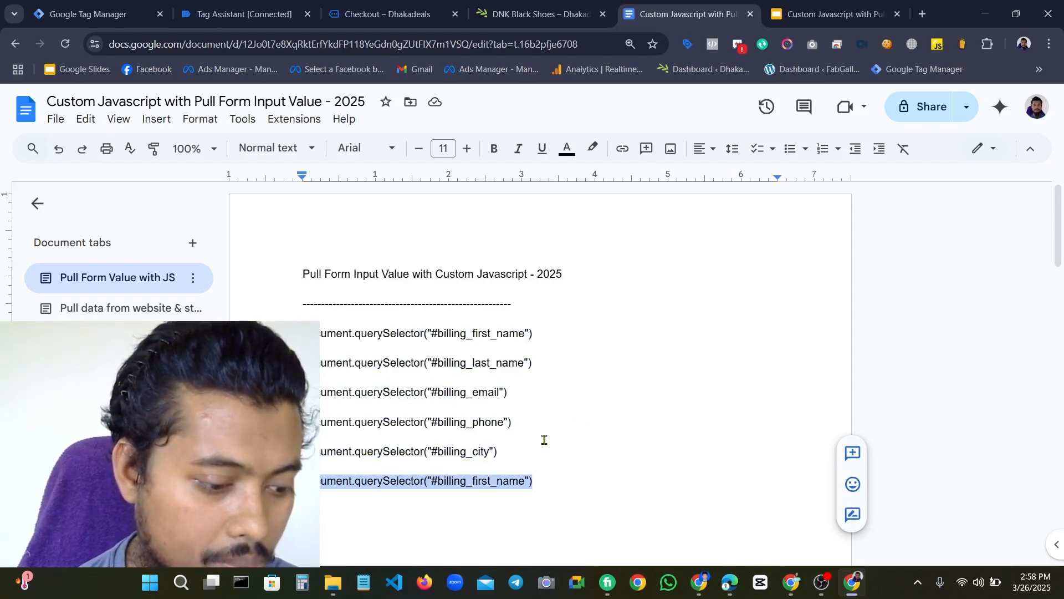
{"action": "key", "text": "BackSpace"}
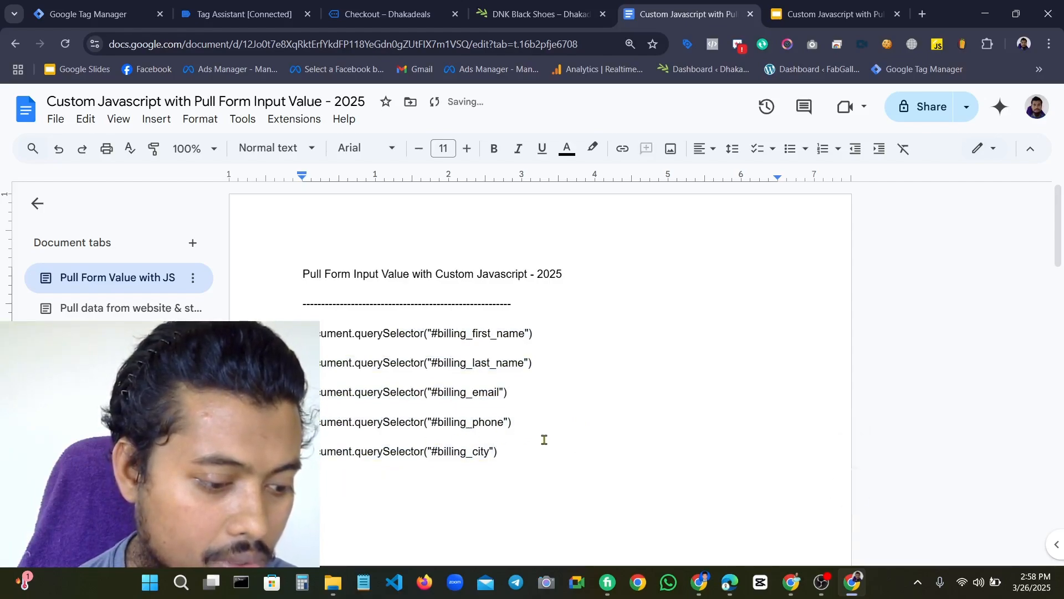
{"action": "left_click", "coordinate": [820, 582]}
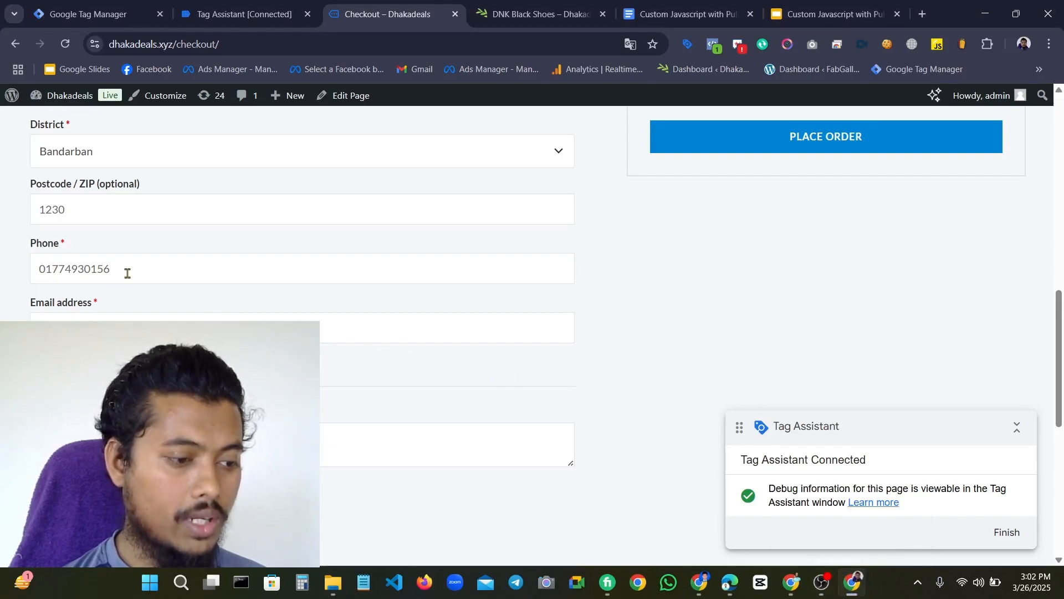
Inspect the Email address field on the checkout form and copy the JS path of its input element
{"action": "left_click", "coordinate": [62, 316]}
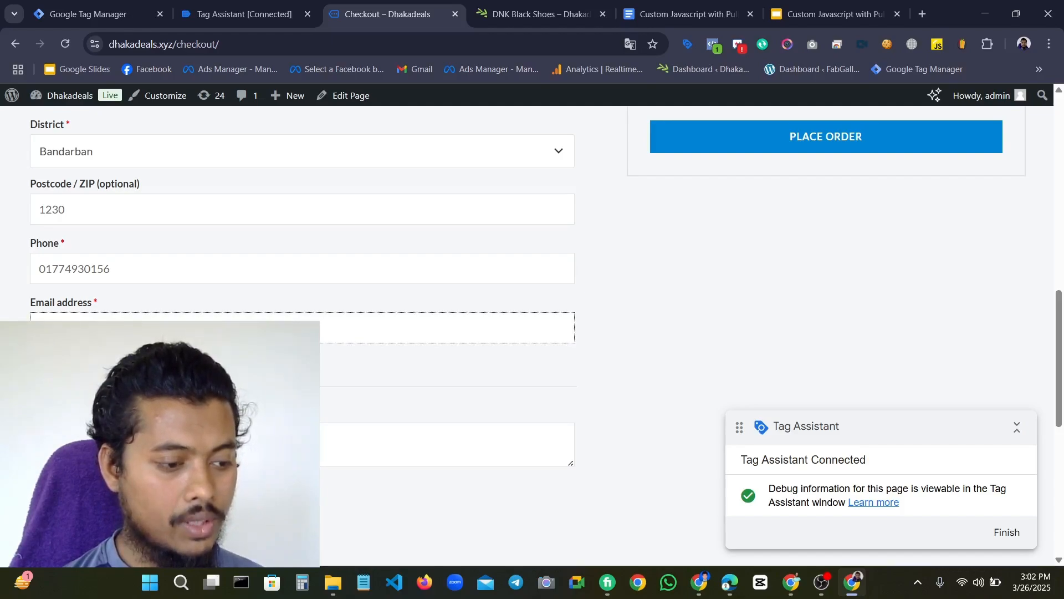
{"action": "right_click", "coordinate": [132, 326]}
{"action": "left_click", "coordinate": [160, 547]}
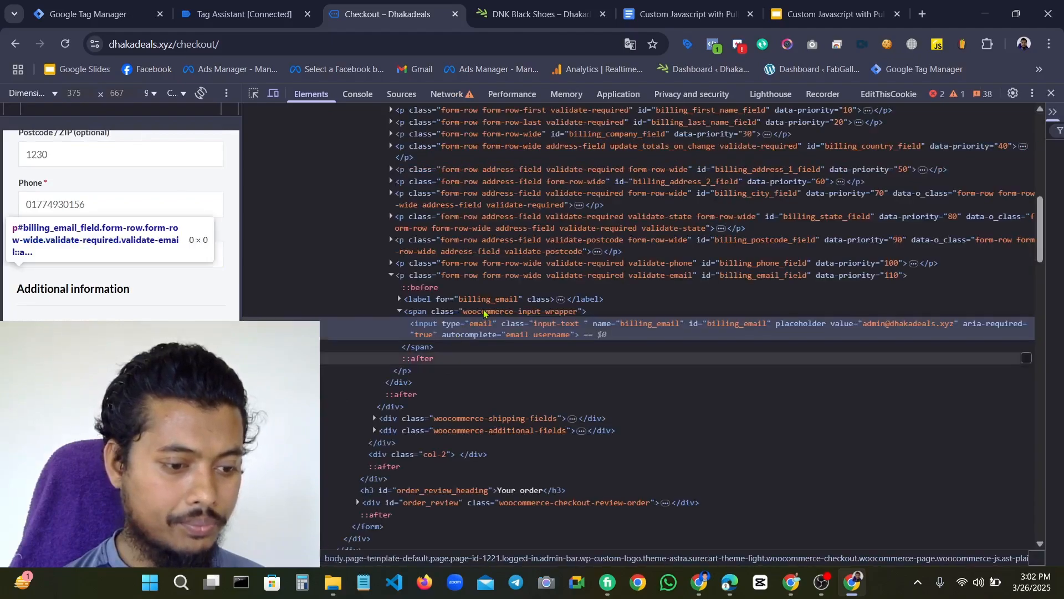
{"action": "right_click", "coordinate": [552, 331]}
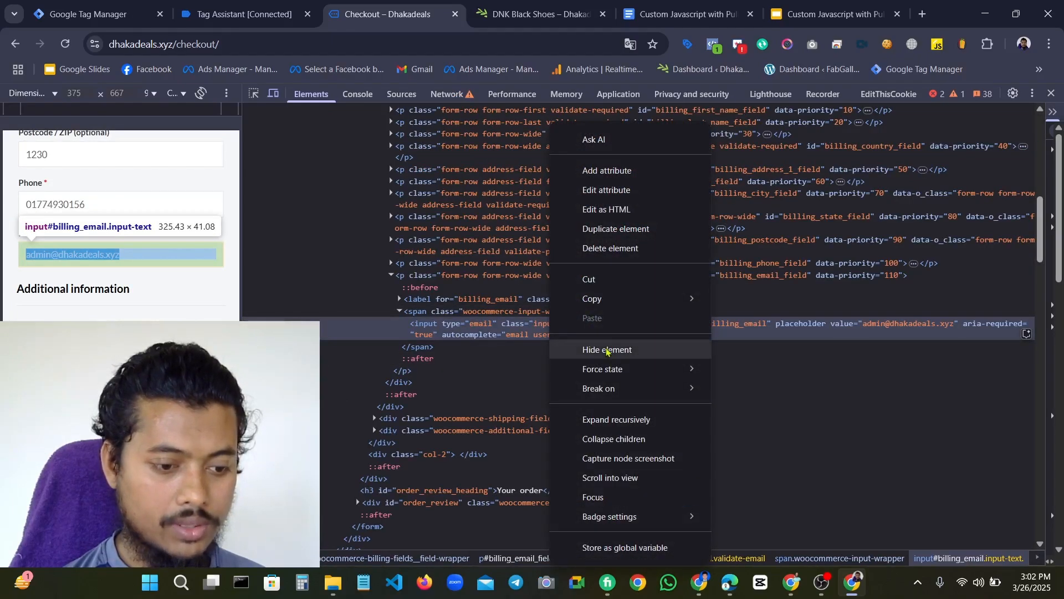
{"action": "mouse_move", "coordinate": [669, 310]}
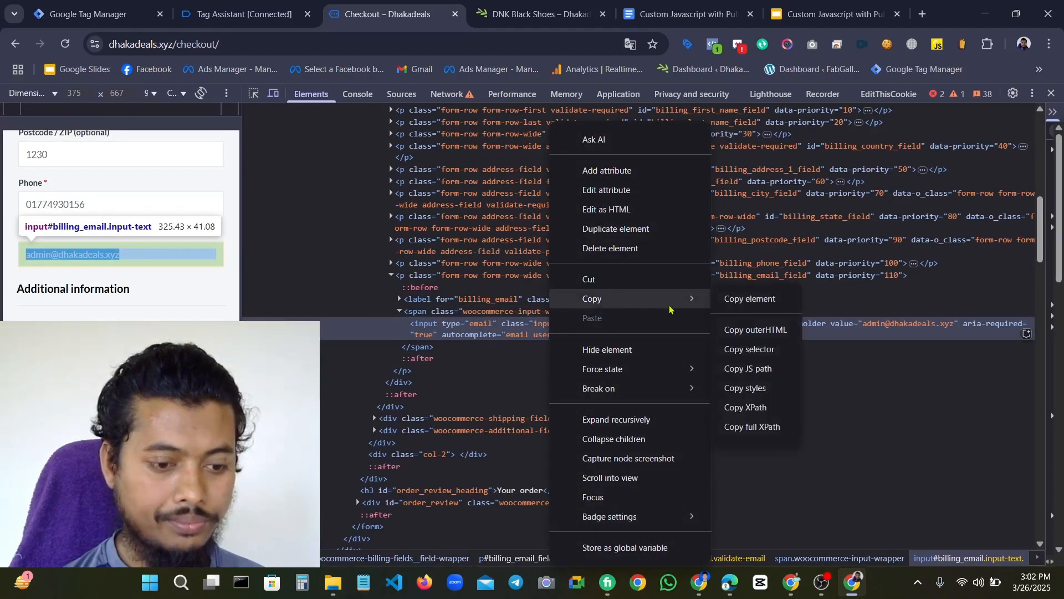
{"action": "left_click", "coordinate": [745, 376]}
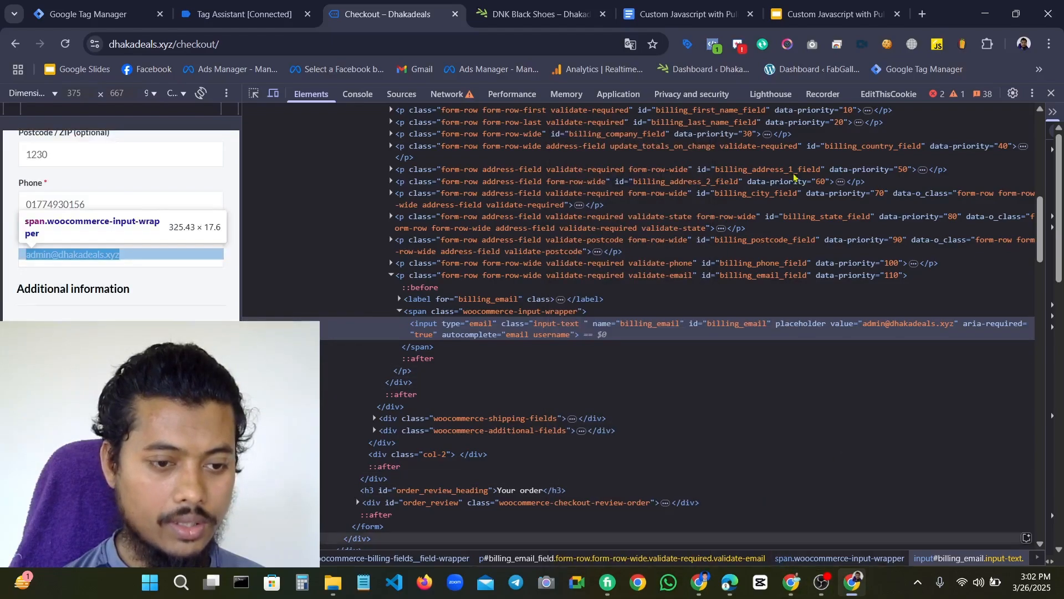
Paste the copied email path on a new line below the #billing_email selector in the Google Docs document
{"action": "left_click", "coordinate": [687, 14]}
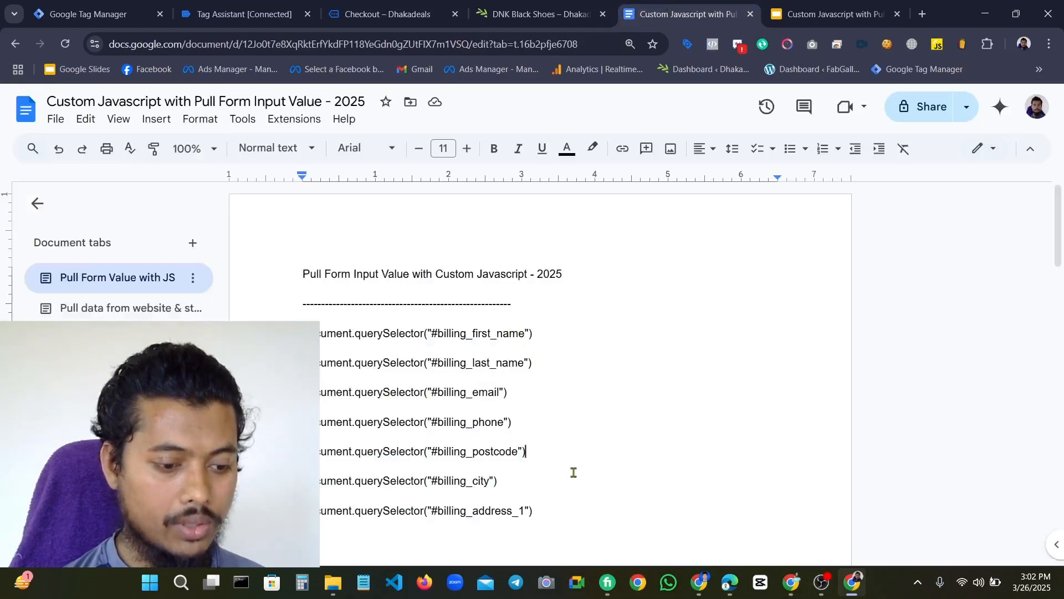
{"action": "scroll", "coordinate": [563, 468], "scroll_direction": "down", "scroll_amount": 3}
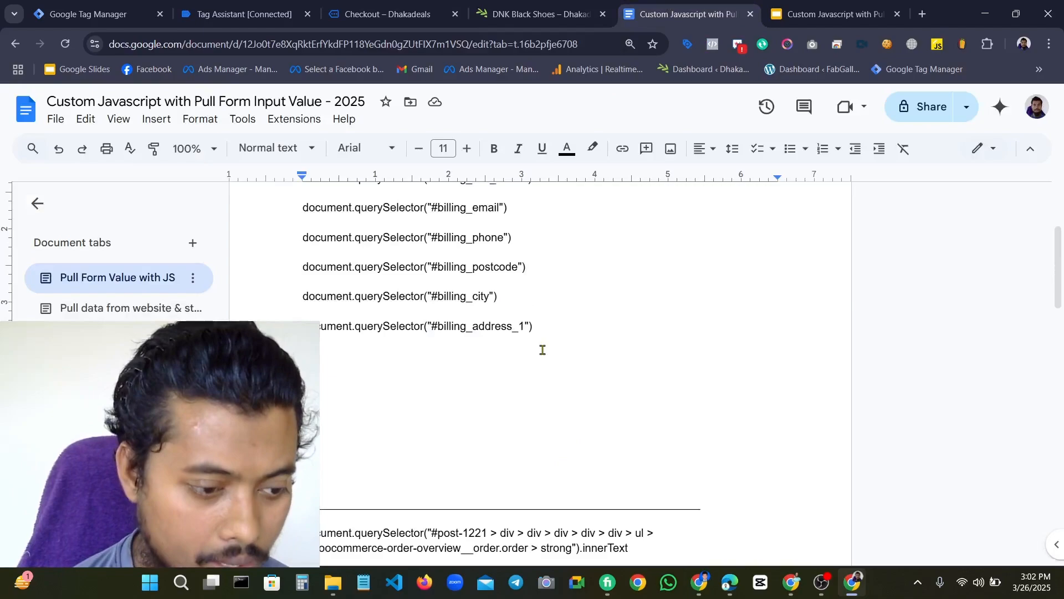
{"action": "left_click", "coordinate": [509, 208]}
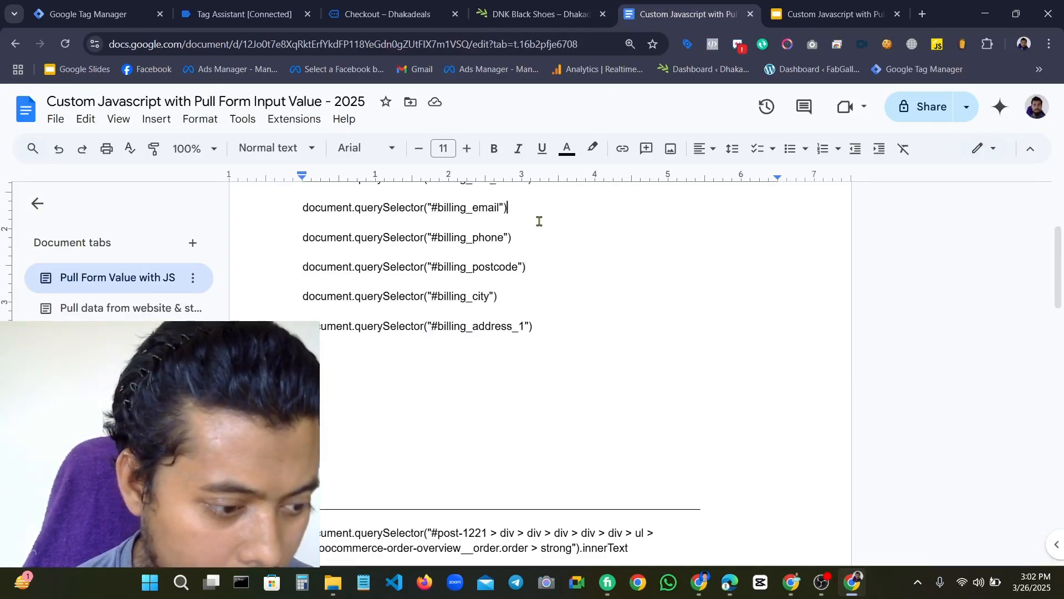
{"action": "key", "text": "Return"}
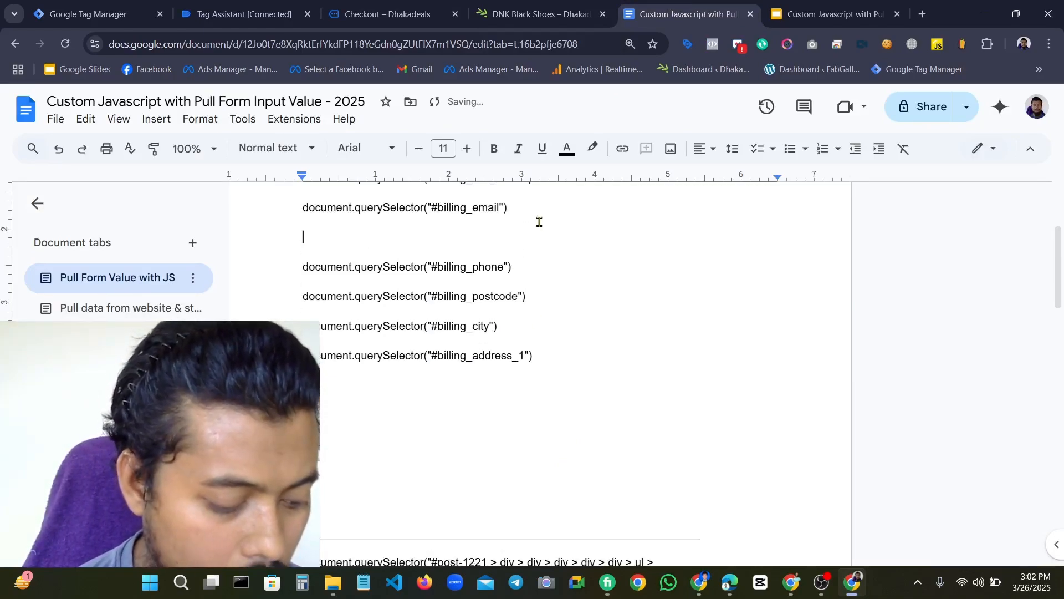
{"action": "key", "text": "ctrl+v"}
Delete the duplicate #billing_email selector and its extra line from the list
{"action": "left_click_drag", "start_coordinate": [516, 236], "coordinate": [293, 239]}
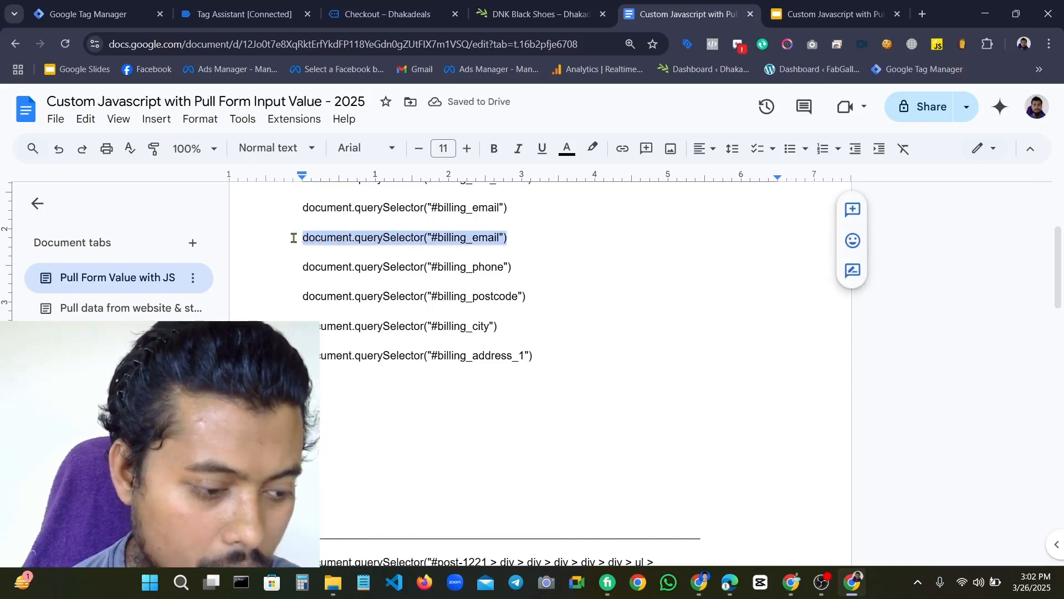
{"action": "key", "text": "BackSpace"}
{"action": "key", "text": "BackSpace"}
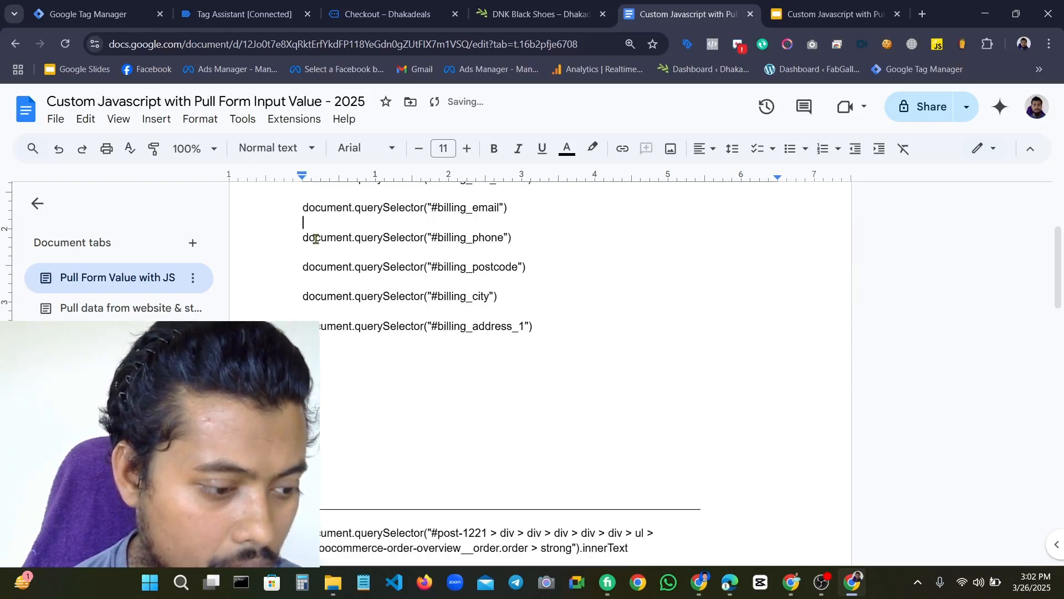
{"action": "scroll", "coordinate": [521, 236], "scroll_direction": "up", "scroll_amount": 3}
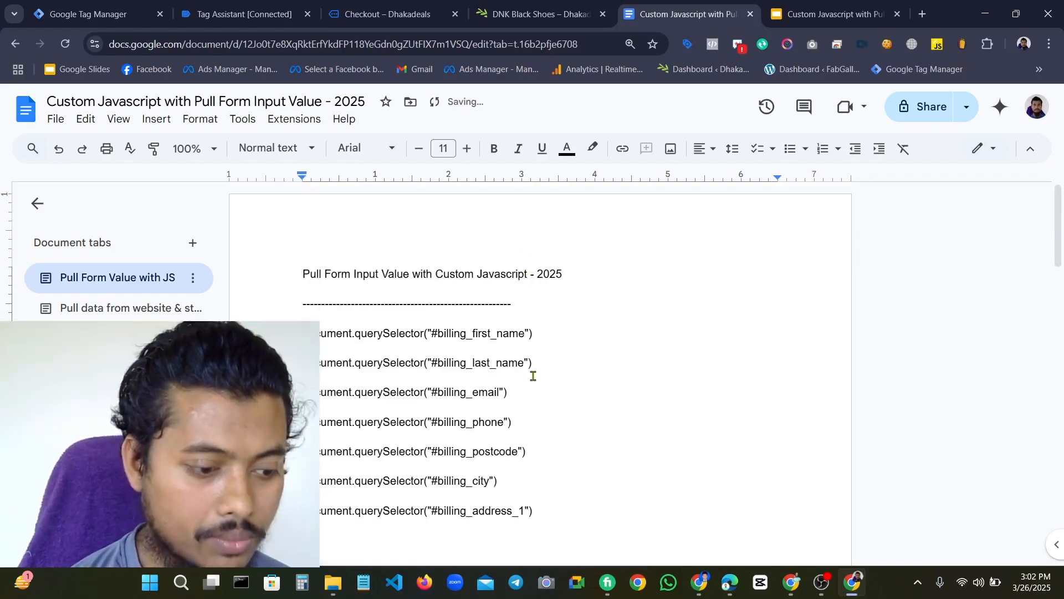
{"action": "scroll", "coordinate": [546, 376], "scroll_direction": "down", "scroll_amount": 3}
{"action": "scroll", "coordinate": [550, 377], "scroll_direction": "up", "scroll_amount": 3}
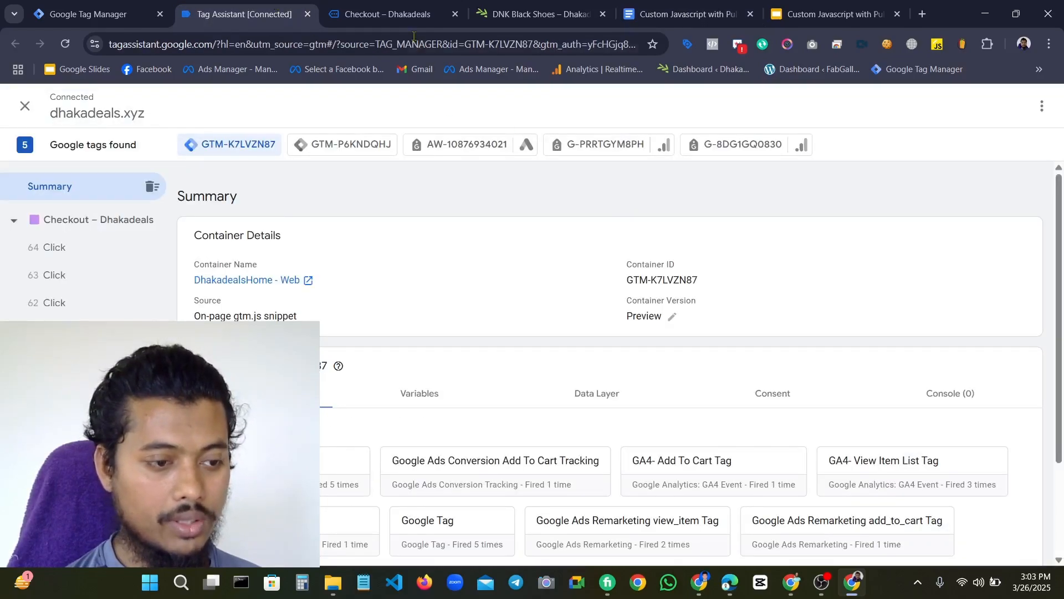
Switch to the Checkout – Dhakadeals page and close its developer tools
{"action": "left_click", "coordinate": [408, 14]}
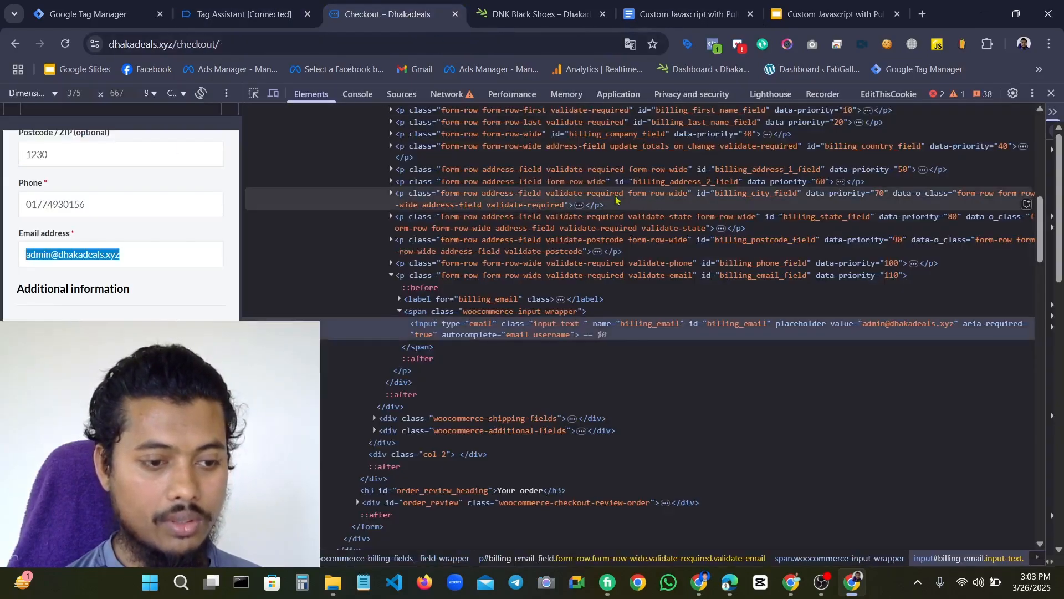
{"action": "left_click", "coordinate": [1050, 93]}
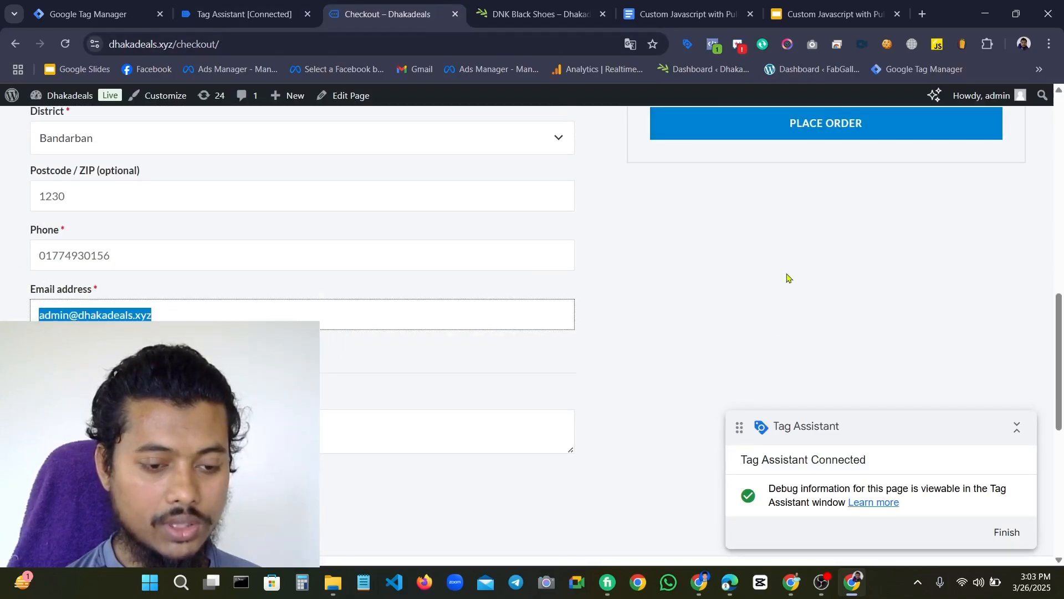
{"action": "scroll", "coordinate": [787, 277], "scroll_direction": "up", "scroll_amount": 3}
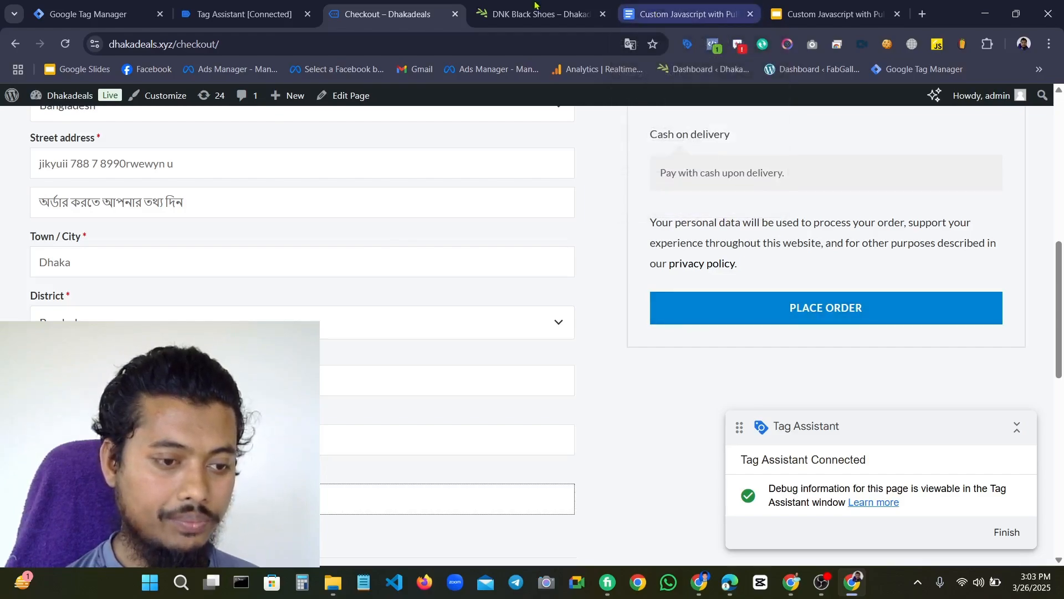
Switch to Tag Assistant and examine the variable values recorded for Click event 64 on the checkout page
{"action": "left_click", "coordinate": [278, 5]}
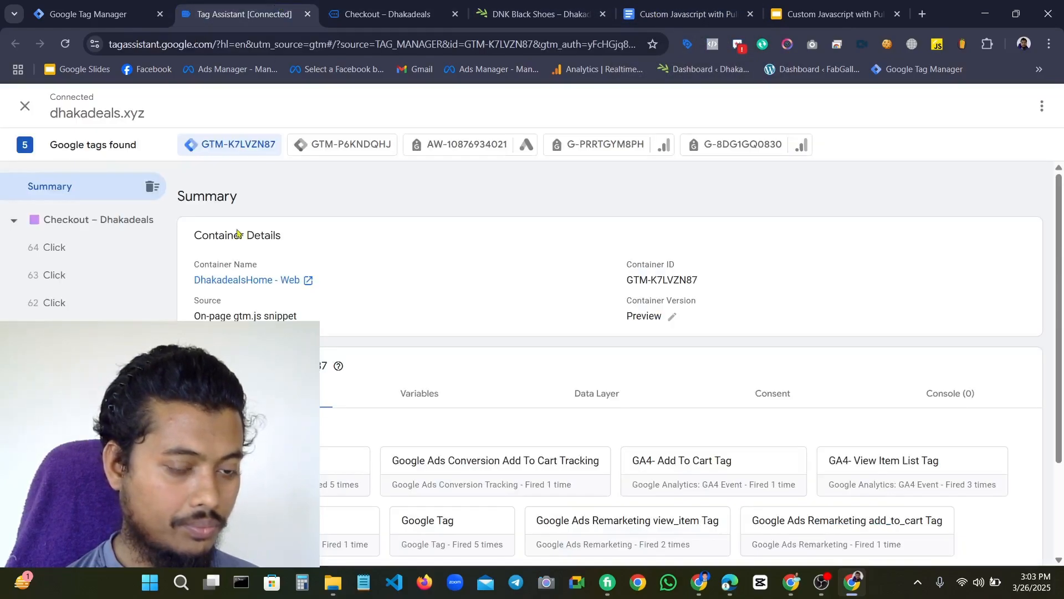
{"action": "scroll", "coordinate": [83, 266], "scroll_direction": "down", "scroll_amount": 10}
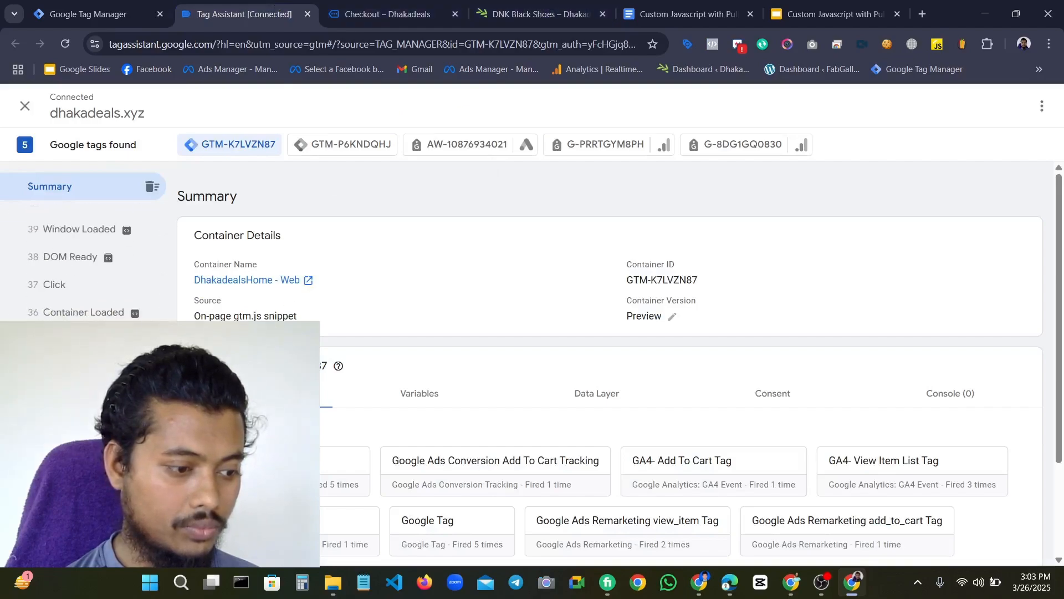
{"action": "scroll", "coordinate": [78, 272], "scroll_direction": "up", "scroll_amount": 10}
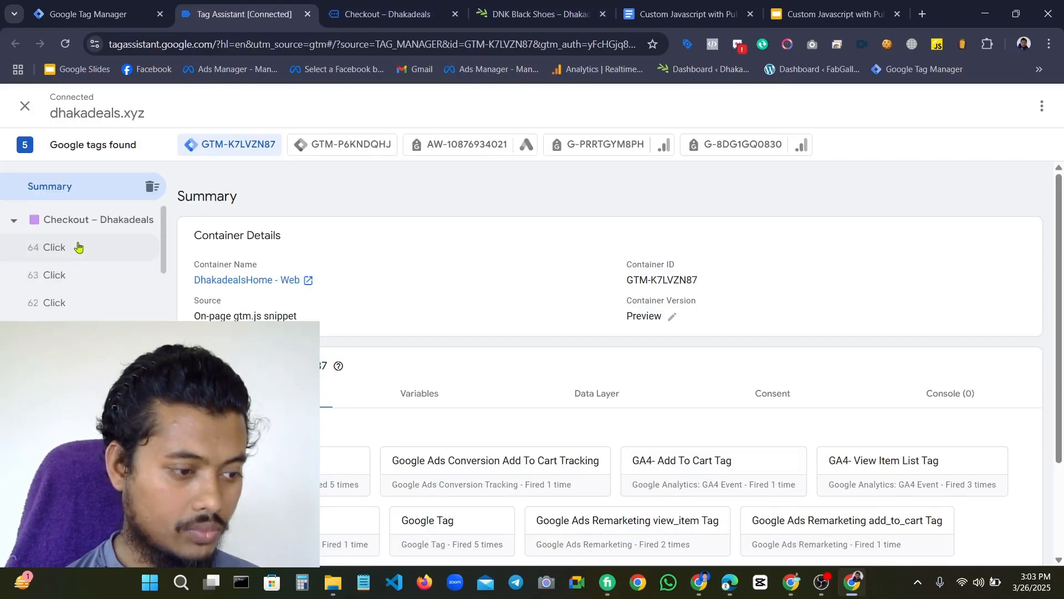
{"action": "left_click", "coordinate": [78, 247]}
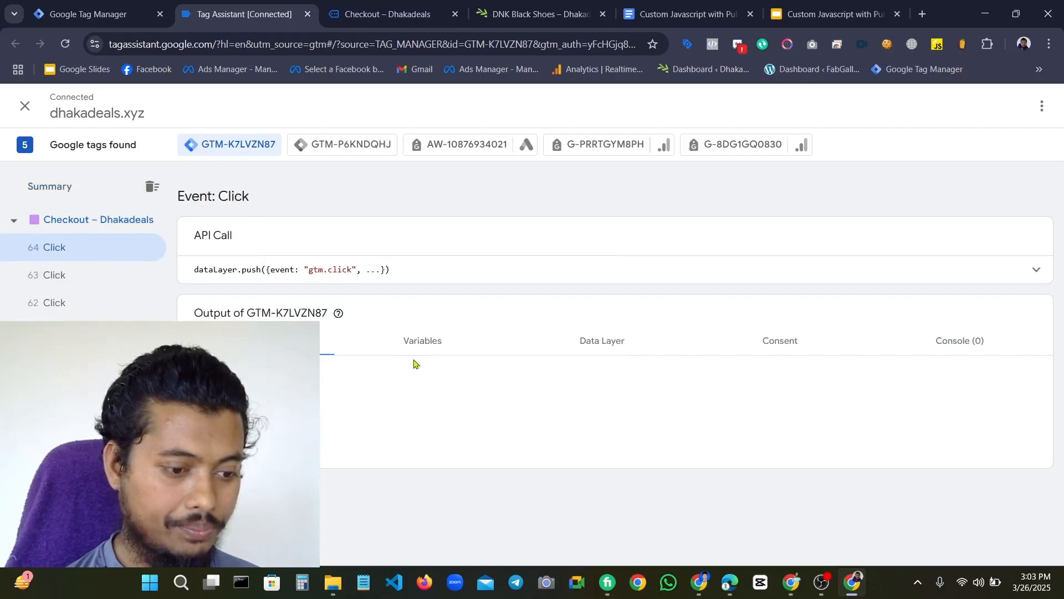
{"action": "left_click", "coordinate": [422, 341]}
{"action": "scroll", "coordinate": [490, 335], "scroll_direction": "down", "scroll_amount": 3}
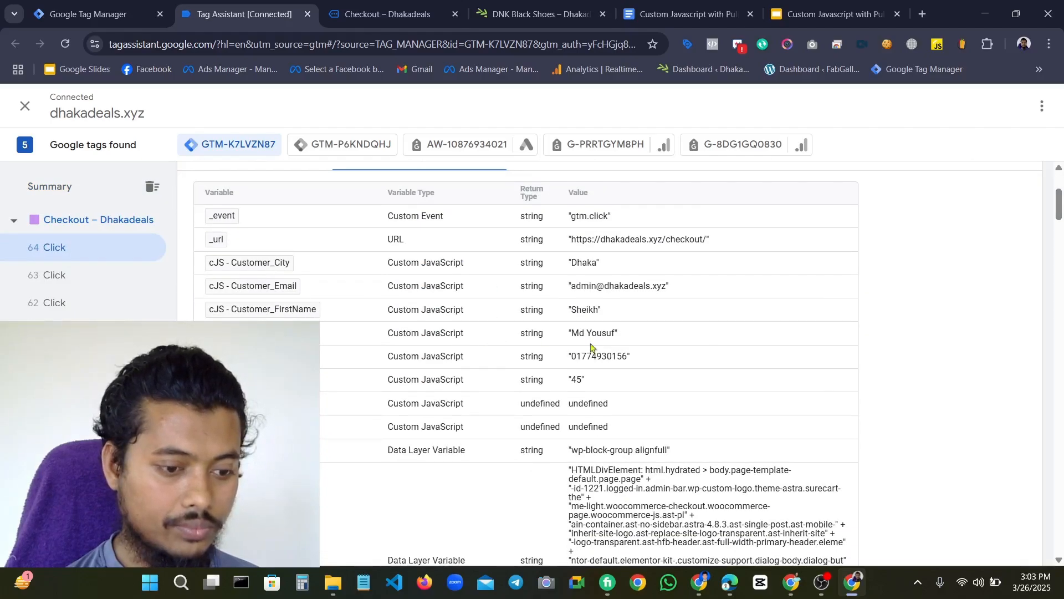
{"action": "scroll", "coordinate": [626, 369], "scroll_direction": "down", "scroll_amount": 15}
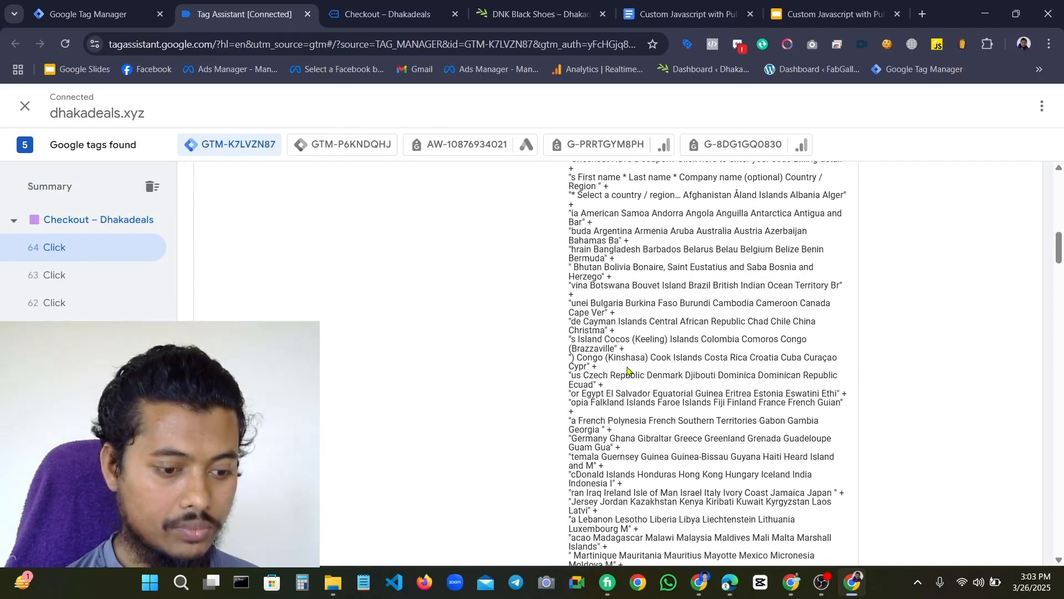
{"action": "scroll", "coordinate": [629, 373], "scroll_direction": "down", "scroll_amount": 10}
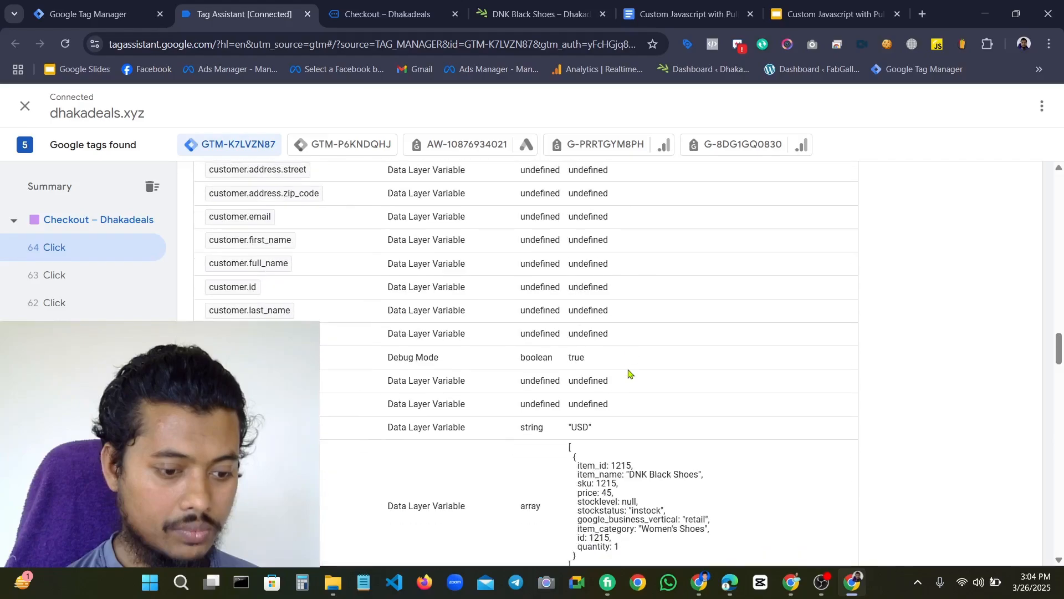
{"action": "scroll", "coordinate": [630, 373], "scroll_direction": "up", "scroll_amount": 15}
{"action": "scroll", "coordinate": [631, 373], "scroll_direction": "up", "scroll_amount": 15}
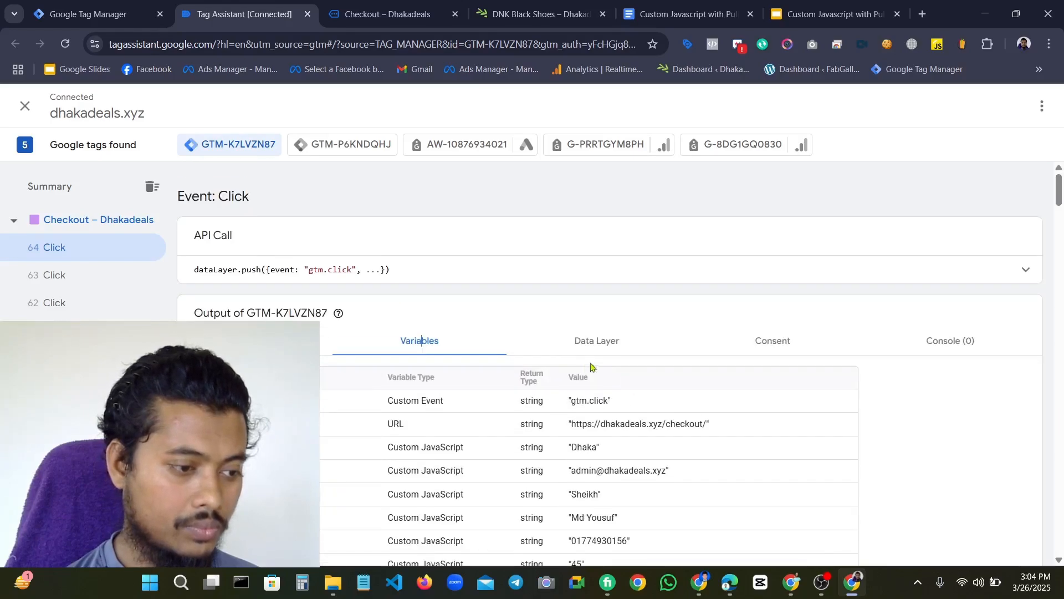
Place the order on the Checkout – Dhakadeals page and return to Tag Assistant
{"action": "left_click", "coordinate": [376, 6]}
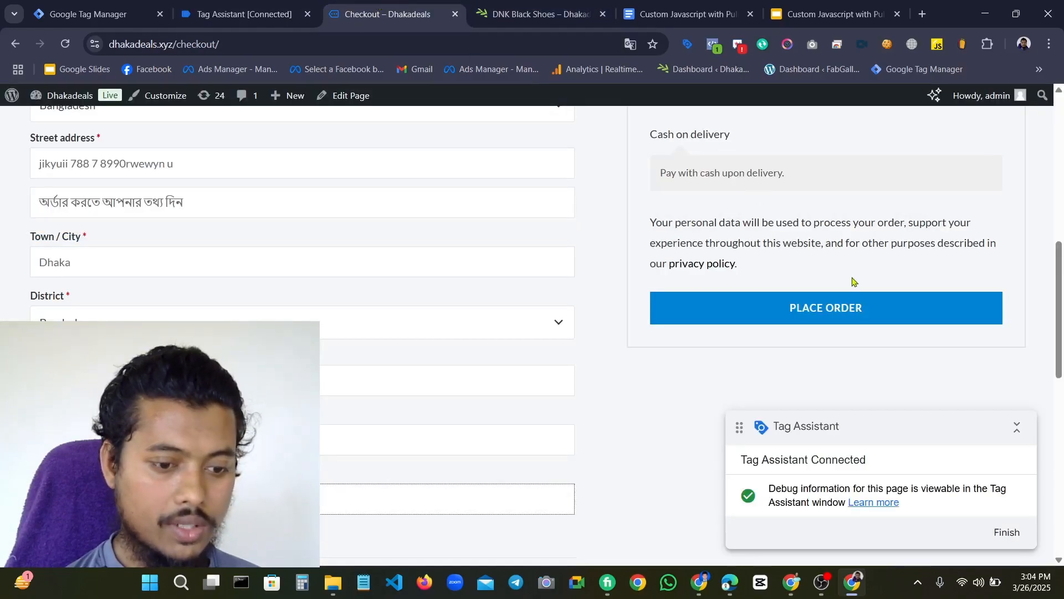
{"action": "left_click", "coordinate": [836, 316]}
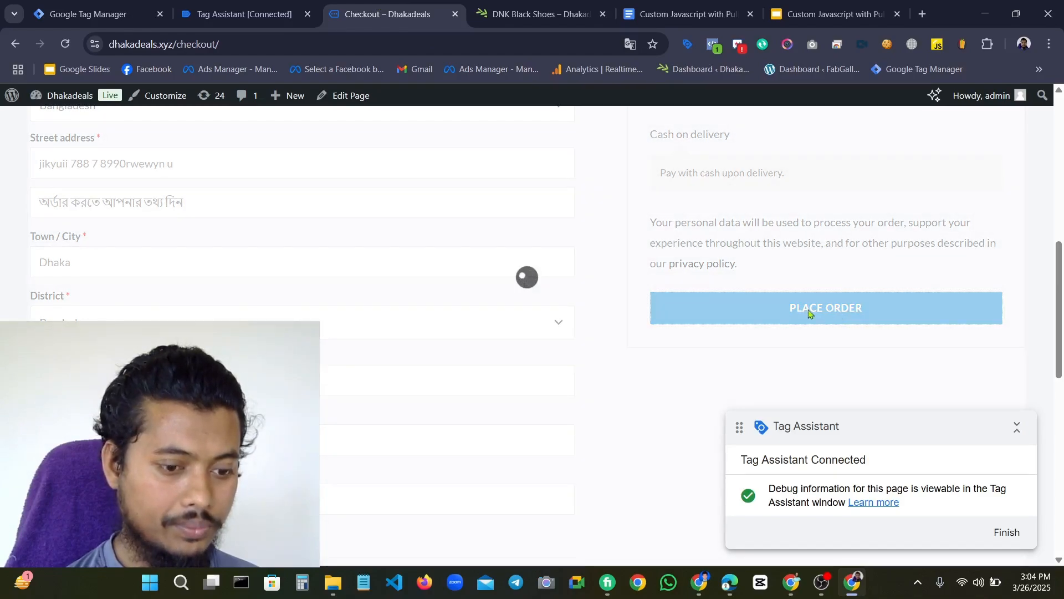
{"action": "left_click", "coordinate": [274, 5]}
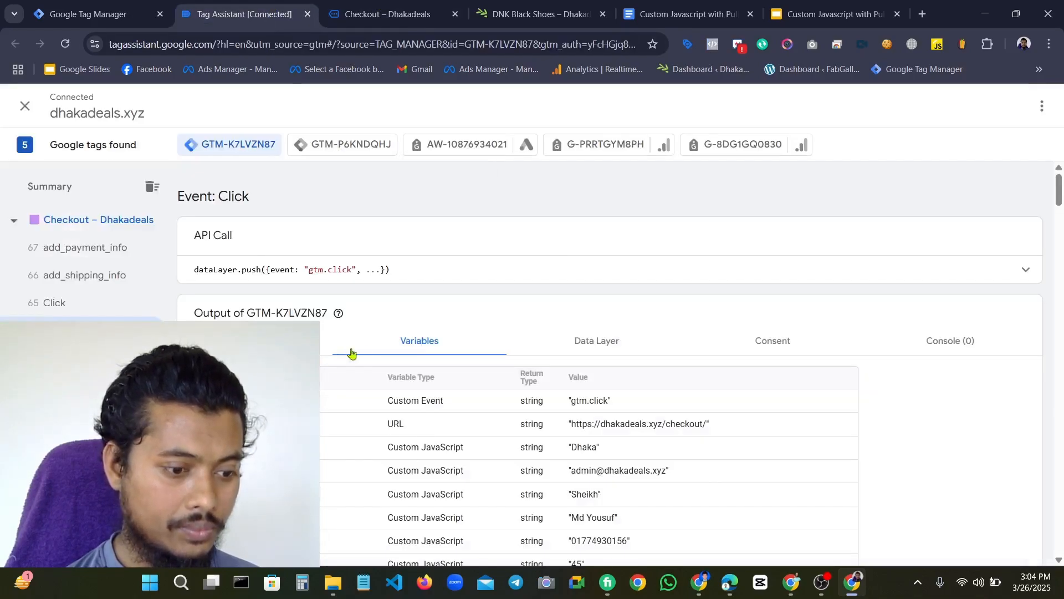
Look through the Click event's custom JavaScript variable values and the newly recorded checkout events
{"action": "scroll", "coordinate": [506, 346], "scroll_direction": "down", "scroll_amount": 3}
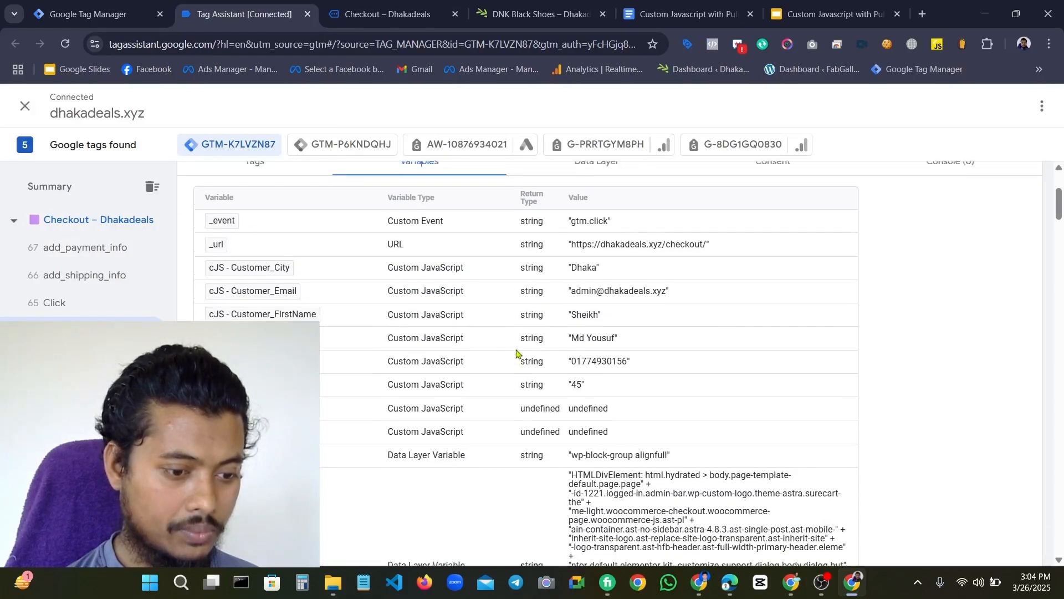
{"action": "scroll", "coordinate": [516, 353], "scroll_direction": "up", "scroll_amount": 3}
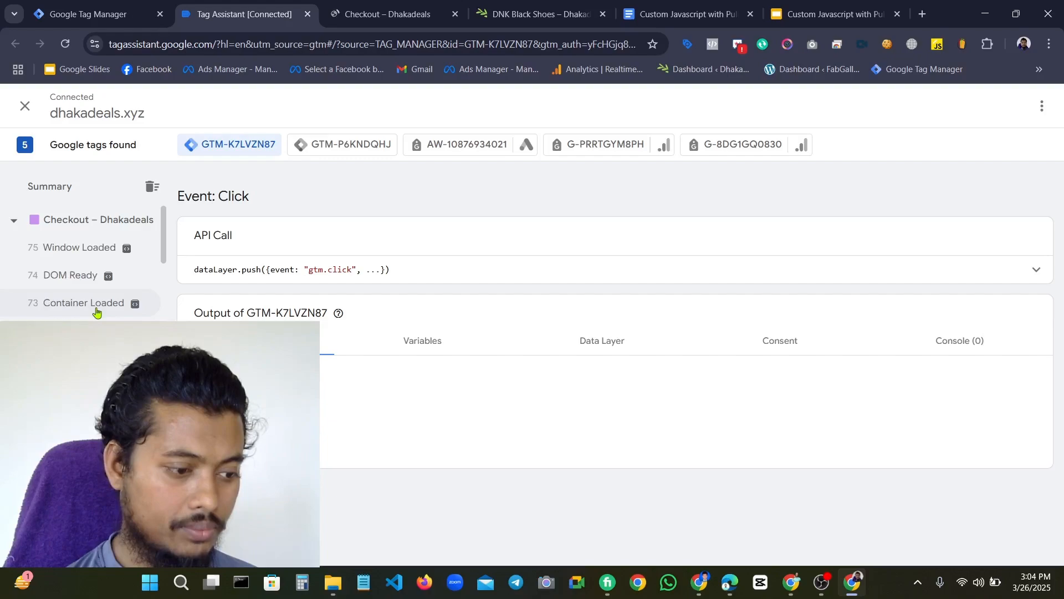
{"action": "left_click", "coordinate": [437, 347]}
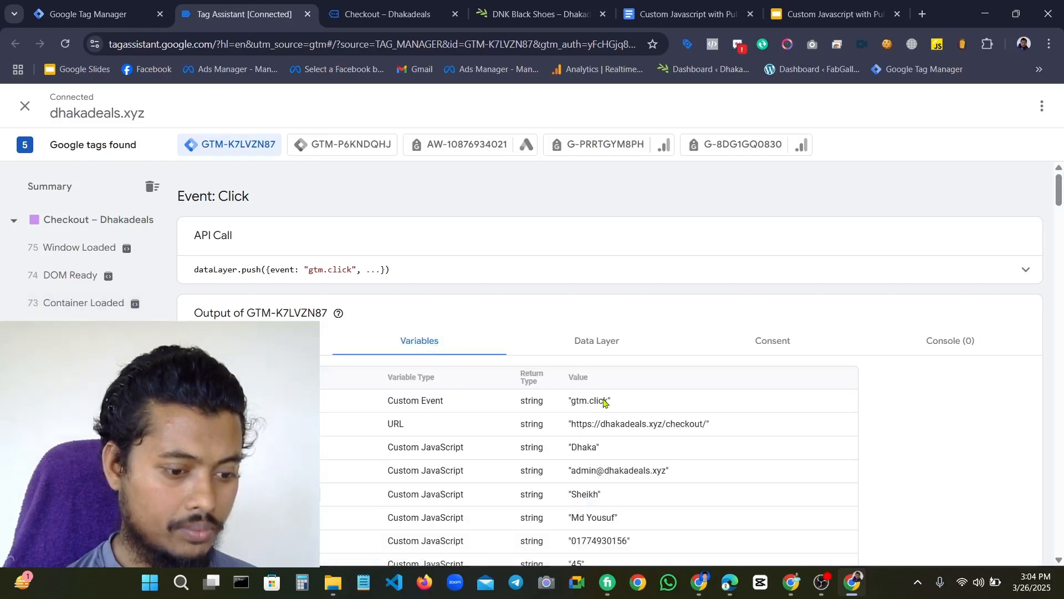
{"action": "scroll", "coordinate": [604, 403], "scroll_direction": "down", "scroll_amount": 3}
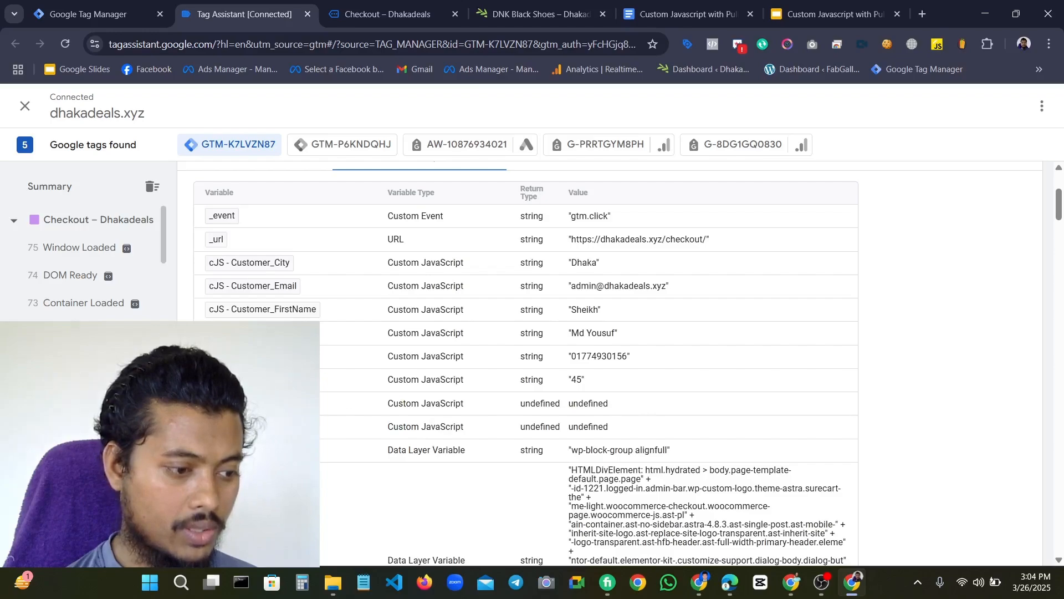
{"action": "scroll", "coordinate": [88, 260], "scroll_direction": "down", "scroll_amount": 3}
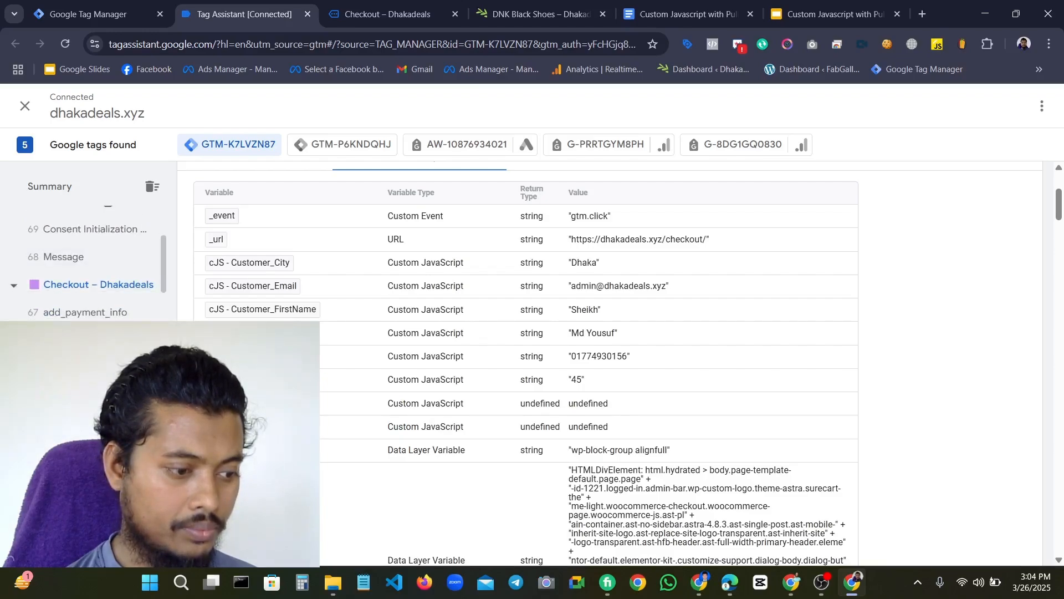
Open the Click event recorded for the order button and copy its Click Text value, PLACE ORDER
{"action": "left_click", "coordinate": [61, 339]}
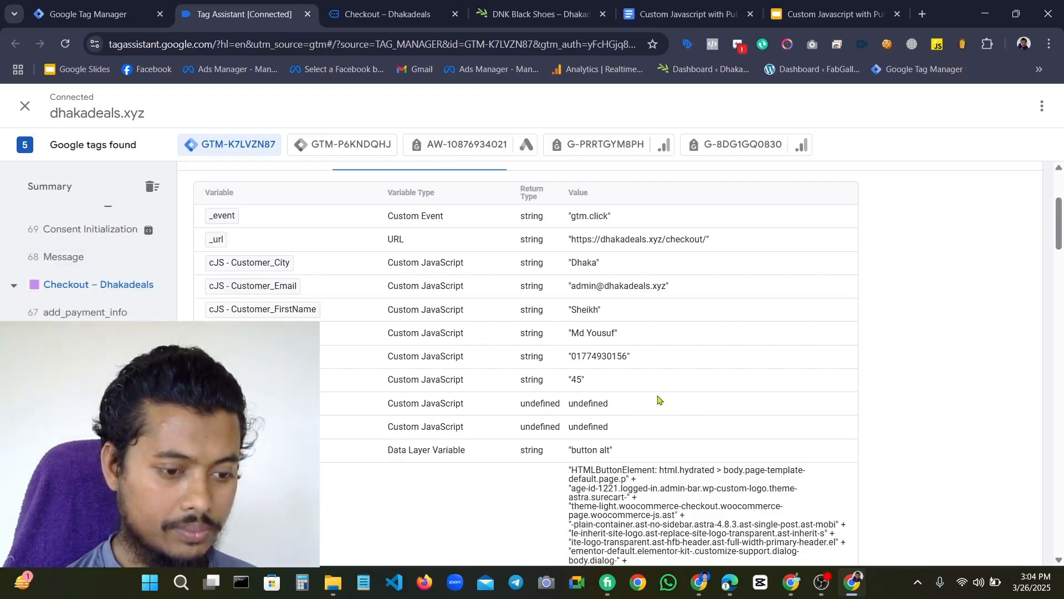
{"action": "scroll", "coordinate": [660, 332], "scroll_direction": "down", "scroll_amount": 5}
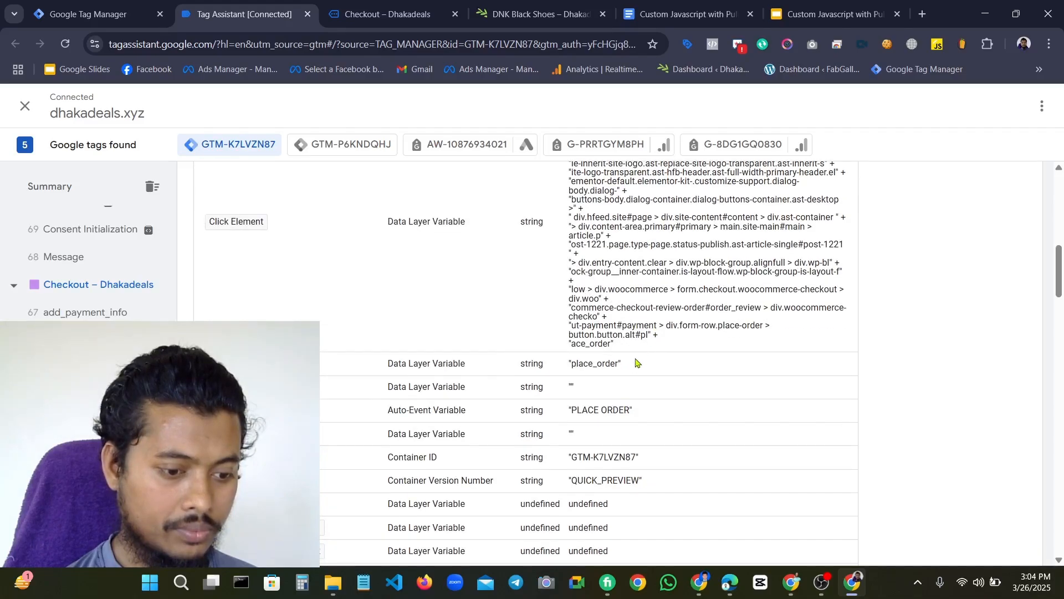
{"action": "scroll", "coordinate": [636, 362], "scroll_direction": "up", "scroll_amount": 3}
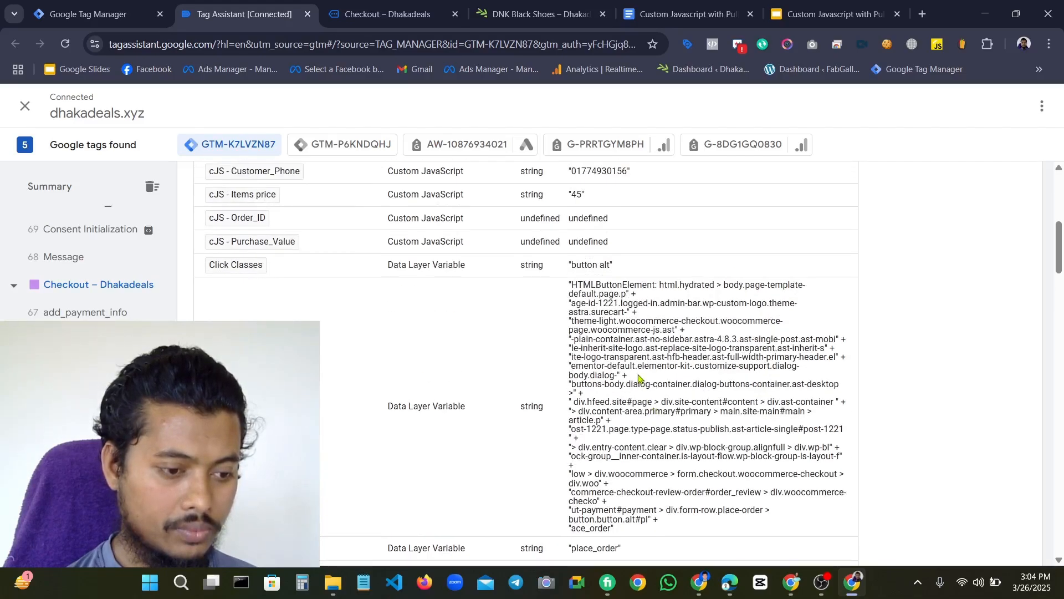
{"action": "scroll", "coordinate": [638, 378], "scroll_direction": "up", "scroll_amount": 3}
{"action": "scroll", "coordinate": [640, 379], "scroll_direction": "down", "scroll_amount": 8}
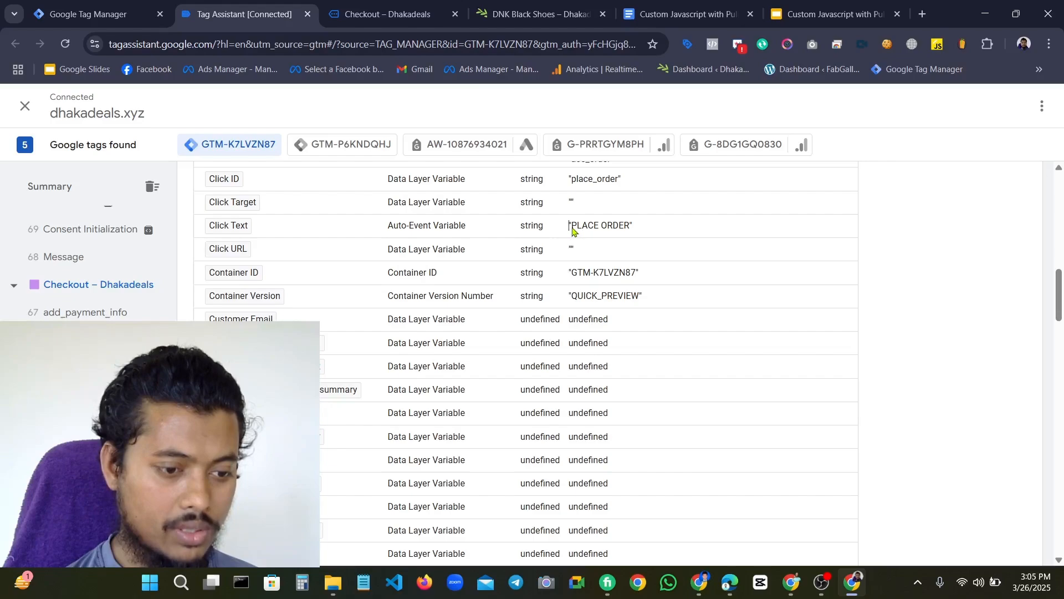
{"action": "left_click_drag", "start_coordinate": [572, 229], "coordinate": [631, 231]}
{"action": "key", "text": "ctrl+c"}
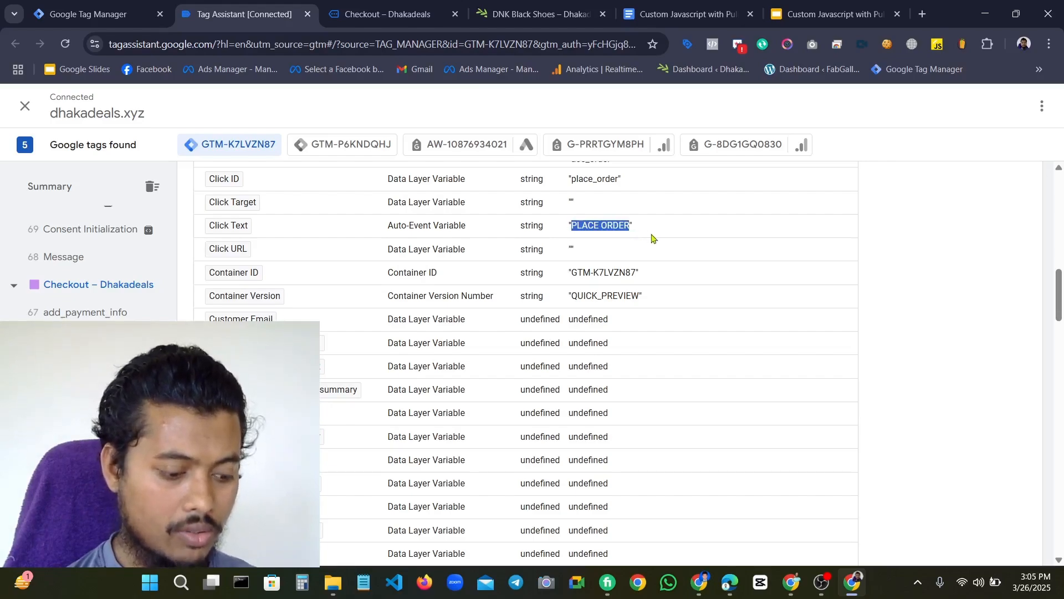
Switch to Google Tag Manager and create a new trigger of type Click - All Elements
{"action": "left_click", "coordinate": [89, 13]}
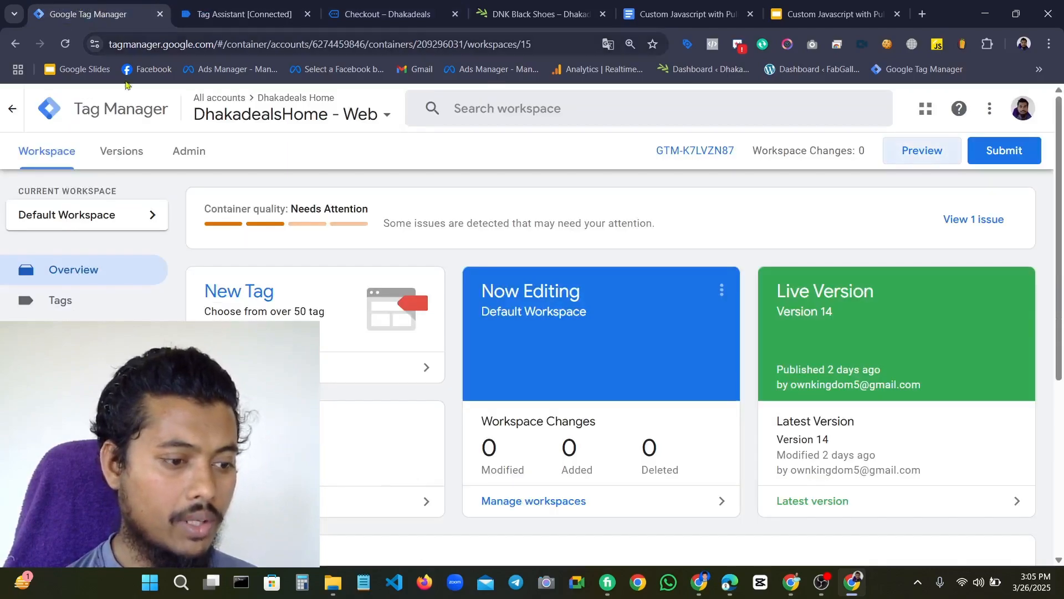
{"action": "left_click", "coordinate": [96, 322]}
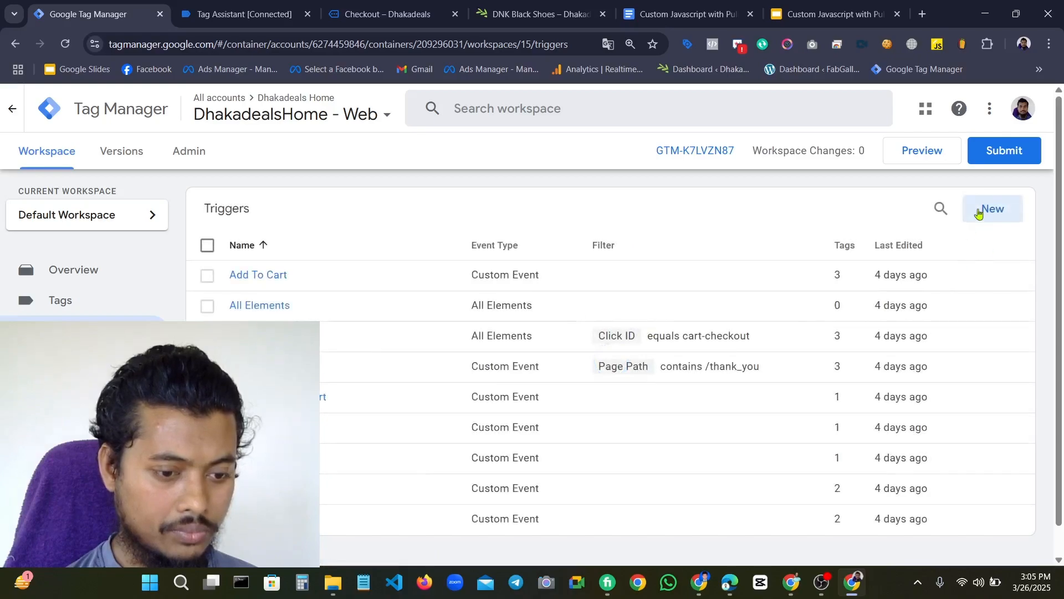
{"action": "left_click", "coordinate": [983, 209]}
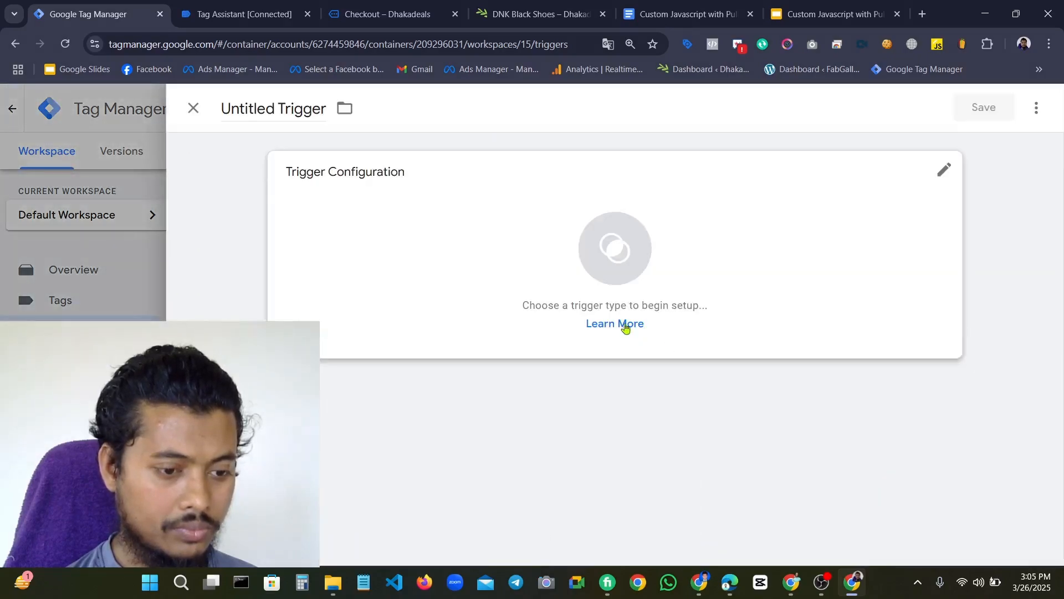
{"action": "left_click", "coordinate": [554, 275]}
{"action": "scroll", "coordinate": [729, 332], "scroll_direction": "down", "scroll_amount": 4}
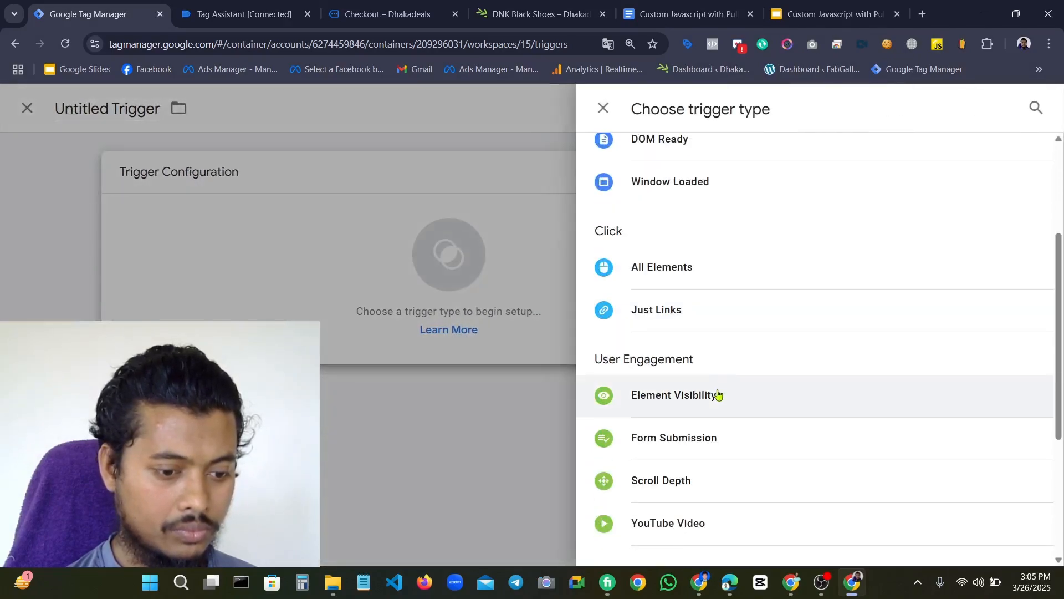
{"action": "scroll", "coordinate": [717, 432], "scroll_direction": "up", "scroll_amount": 3}
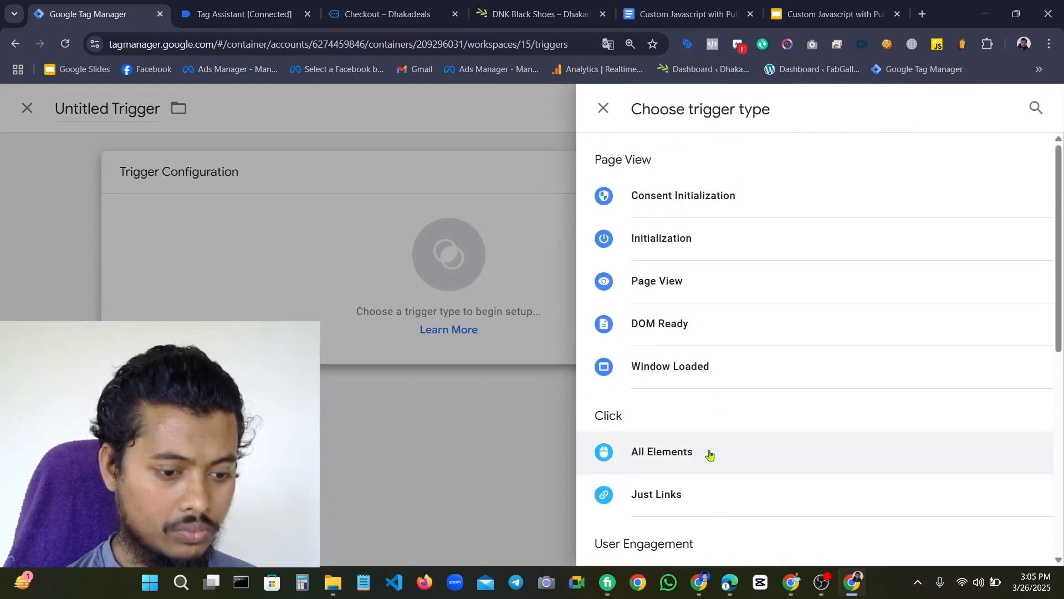
{"action": "left_click", "coordinate": [709, 455]}
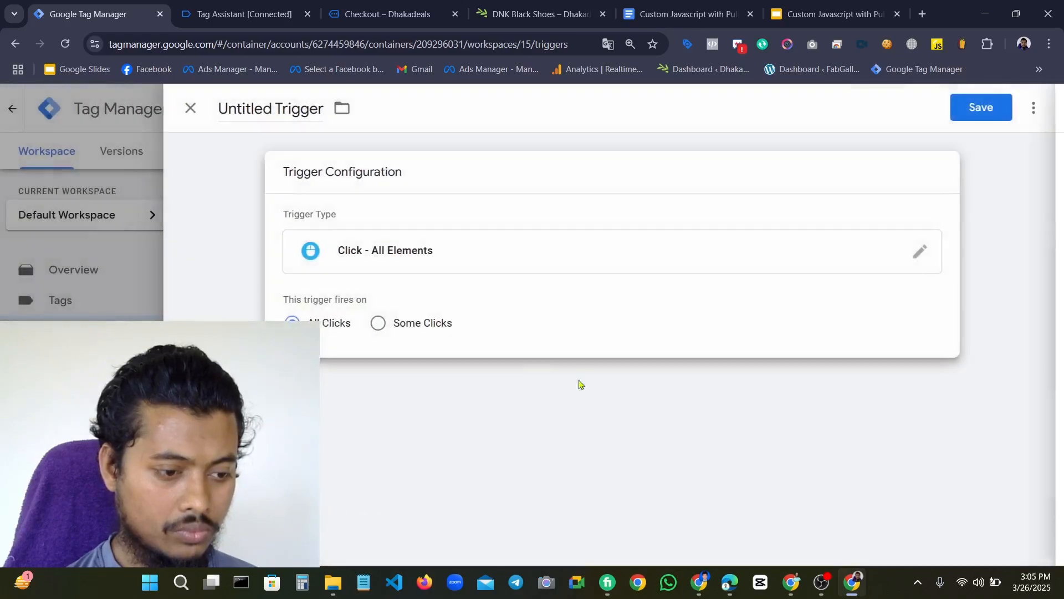
Restrict the new click trigger to Some Clicks where Click Text equals PLACE ORDER
{"action": "left_click", "coordinate": [382, 324]}
{"action": "left_click", "coordinate": [325, 324]}
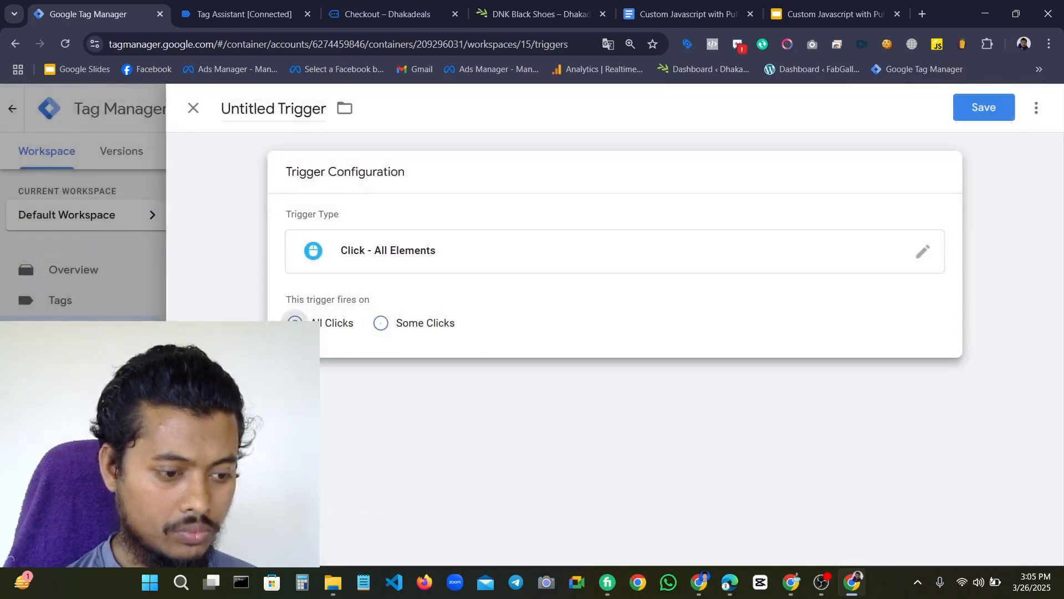
{"action": "left_click", "coordinate": [380, 323]}
{"action": "left_click", "coordinate": [381, 386]}
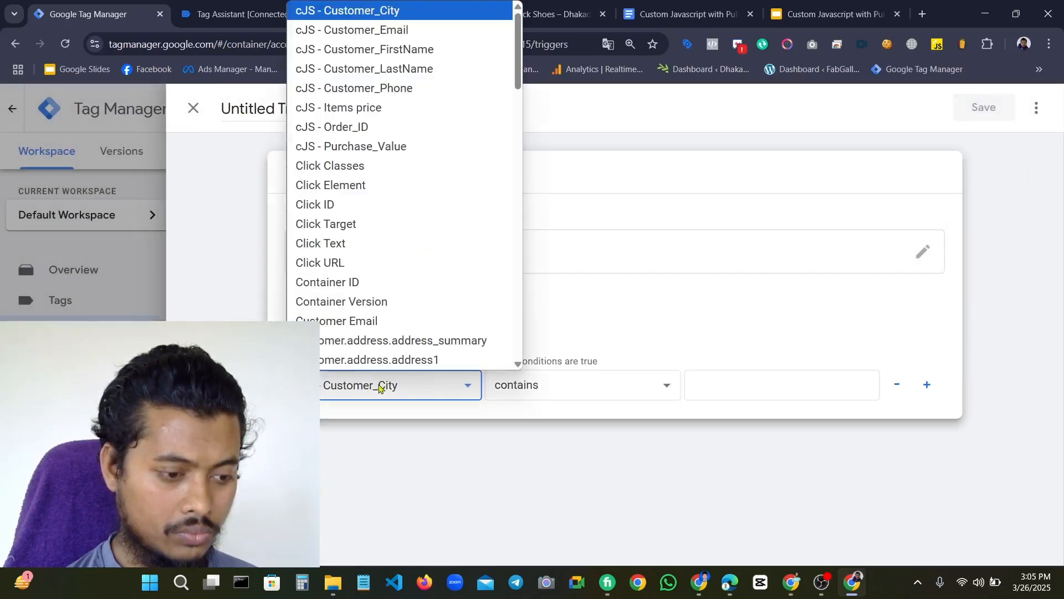
{"action": "left_click", "coordinate": [405, 243]}
{"action": "left_click", "coordinate": [565, 384]}
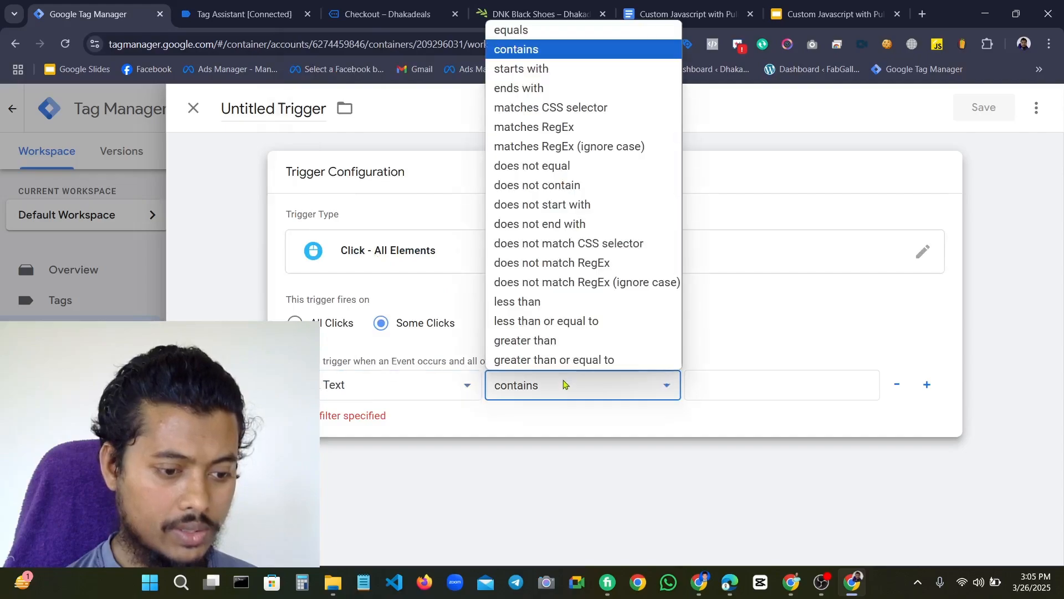
{"action": "left_click", "coordinate": [594, 30]}
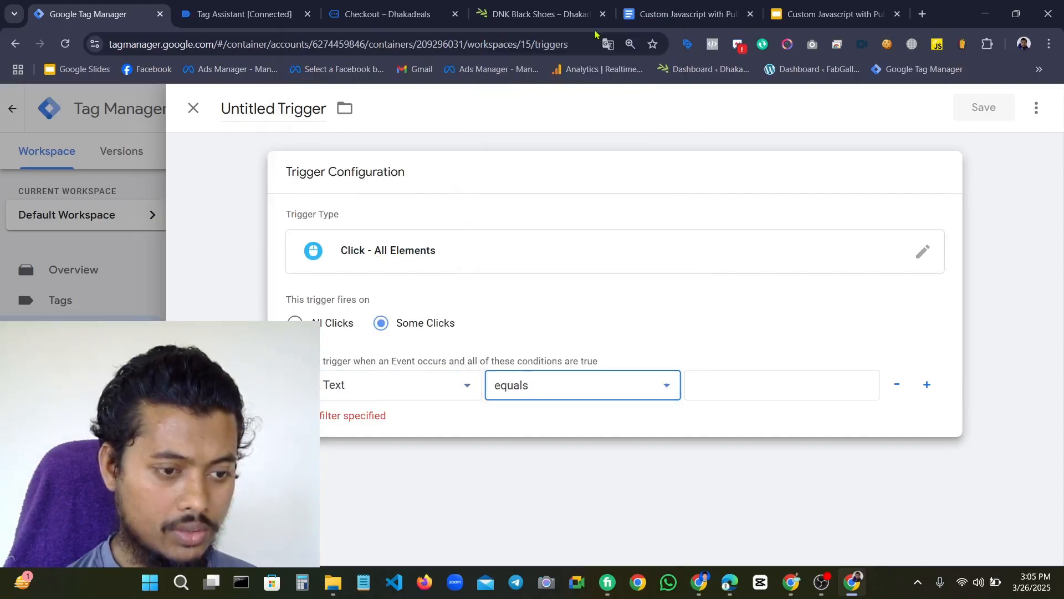
{"action": "left_click", "coordinate": [785, 397]}
{"action": "key", "text": "ctrl+v"}
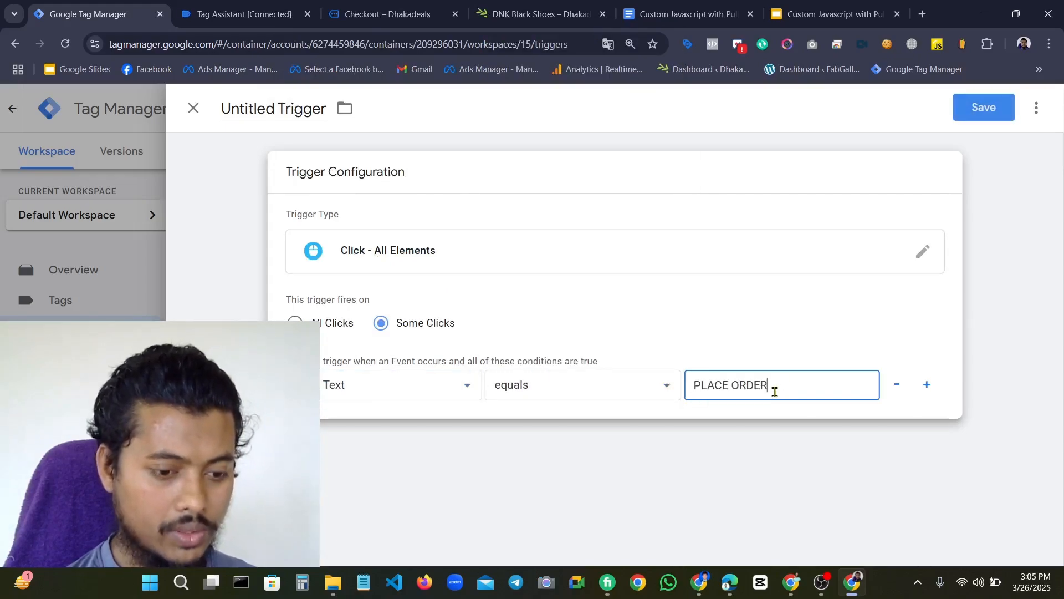
Remove the word Untitled from the trigger's name, keeping only Trigger
{"action": "left_click", "coordinate": [279, 109]}
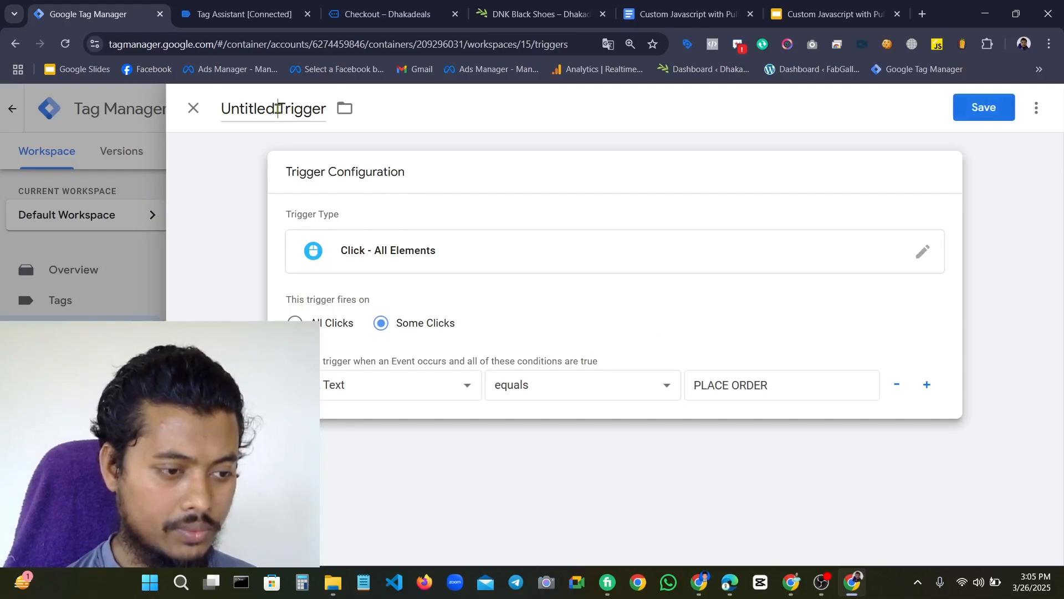
{"action": "key", "text": "BackSpace"}
{"action": "key", "text": "BackSpace"}
{"action": "key", "text": "BackSpace"}
{"action": "key", "text": "BackSpace"}
{"action": "key", "text": "BackSpace"}
{"action": "key", "text": "BackSpace"}
{"action": "key", "text": "BackSpace"}
{"action": "key", "text": "BackSpace"}
{"action": "key", "text": "BackSpace"}
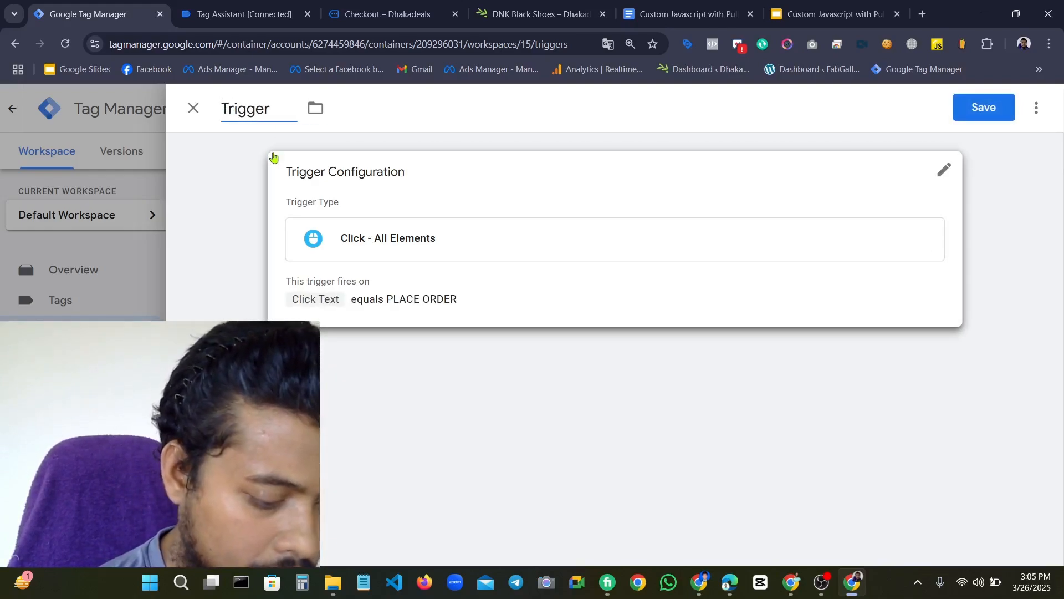
{"action": "type", "text": "C"}
{"action": "key", "text": "BackSpace"}
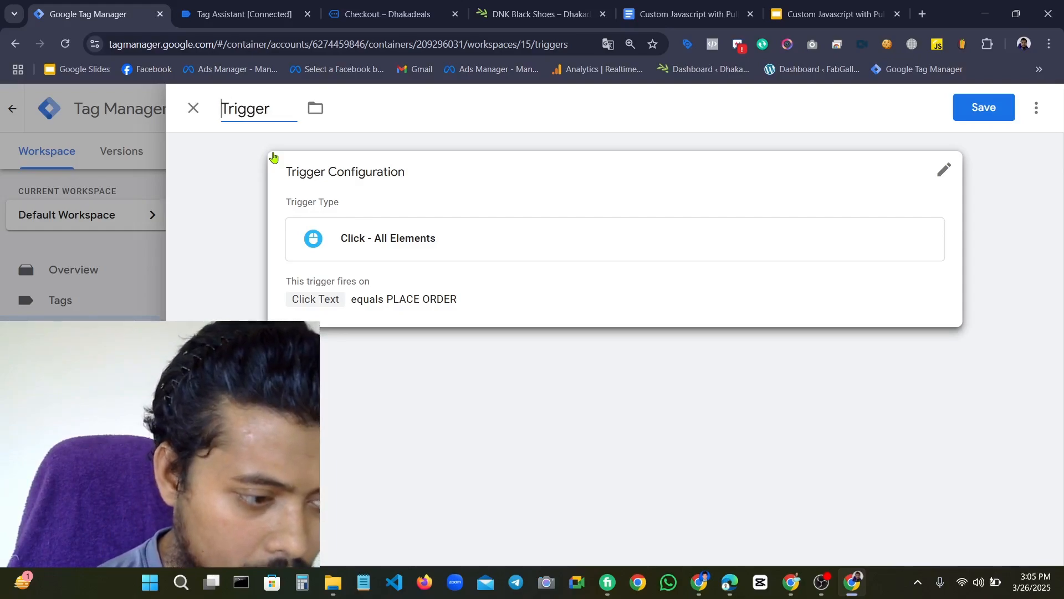
{"action": "left_click", "coordinate": [266, 109]}
{"action": "key", "text": "BackSpace"}
{"action": "key", "text": "BackSpace"}
{"action": "key", "text": "BackSpace"}
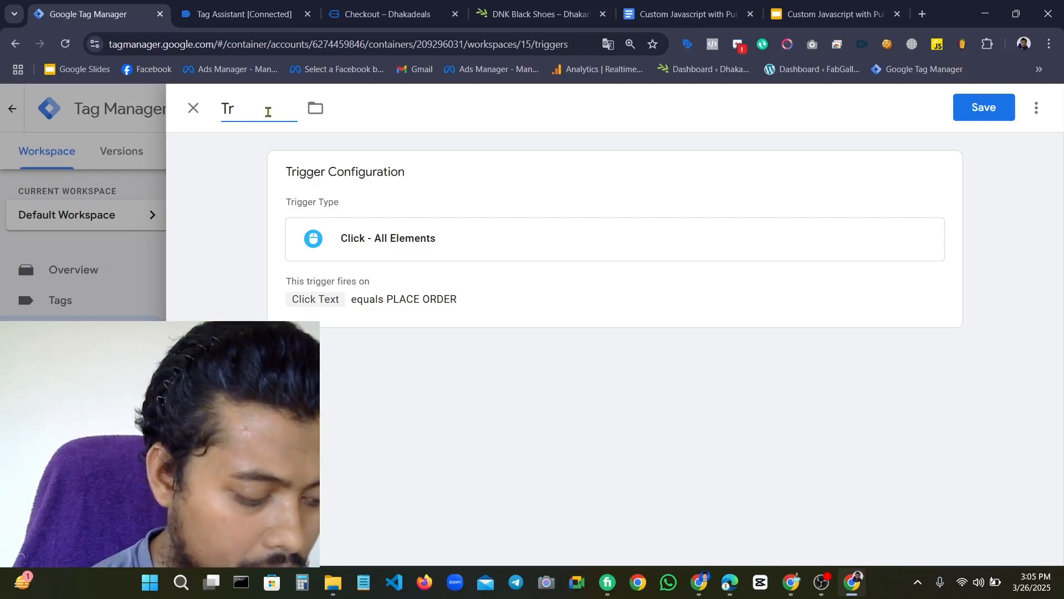
{"action": "type", "text": "igger"}
Complete the trigger's name as "Checkout_Page_Data -Trigger" and save the trigger
{"action": "left_click", "coordinate": [223, 111]}
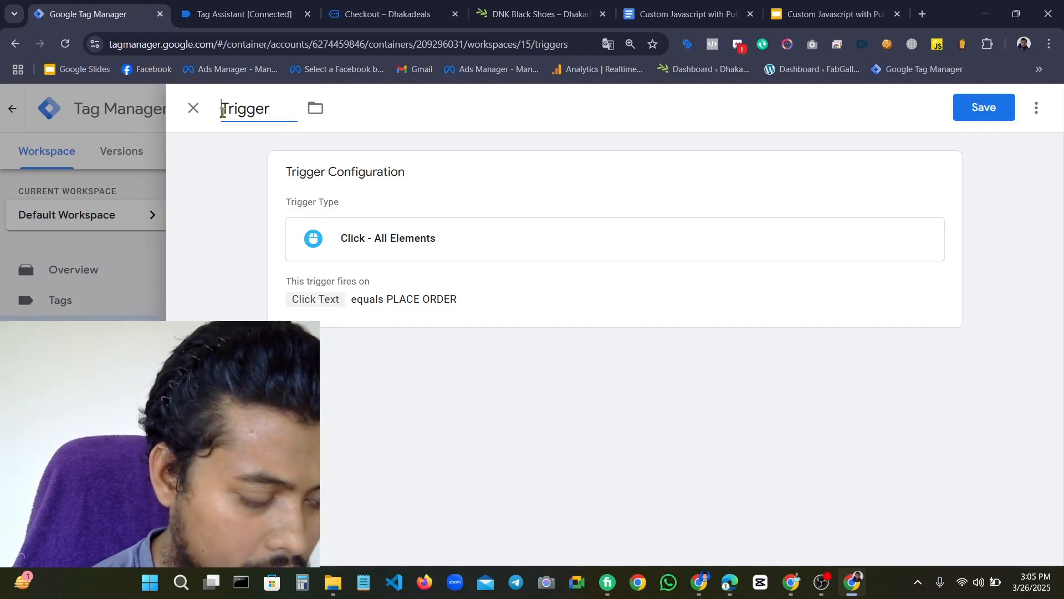
{"action": "type", "text": "Chec"}
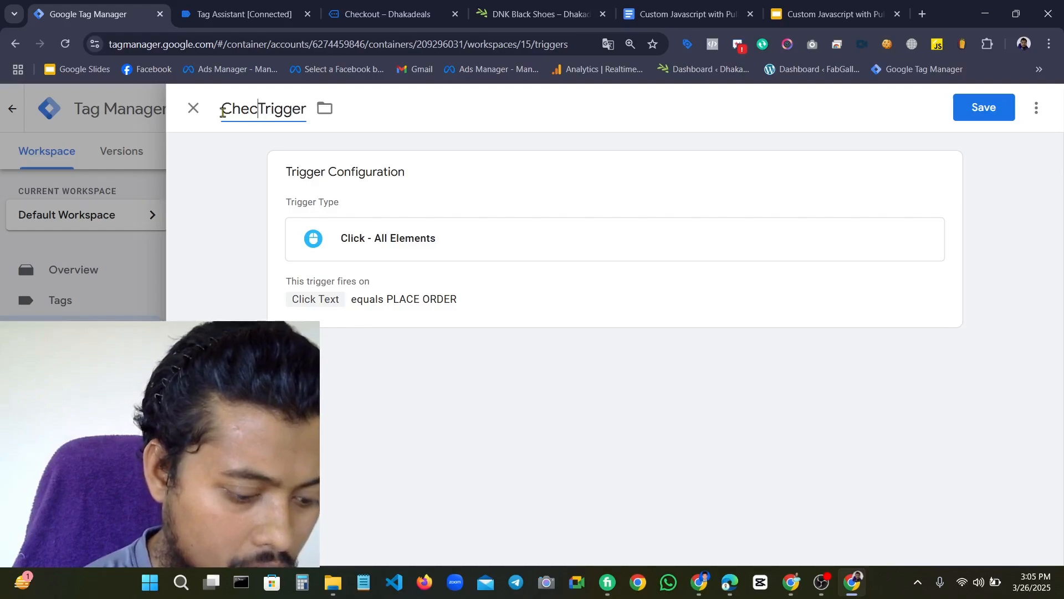
{"action": "type", "text": "out_"}
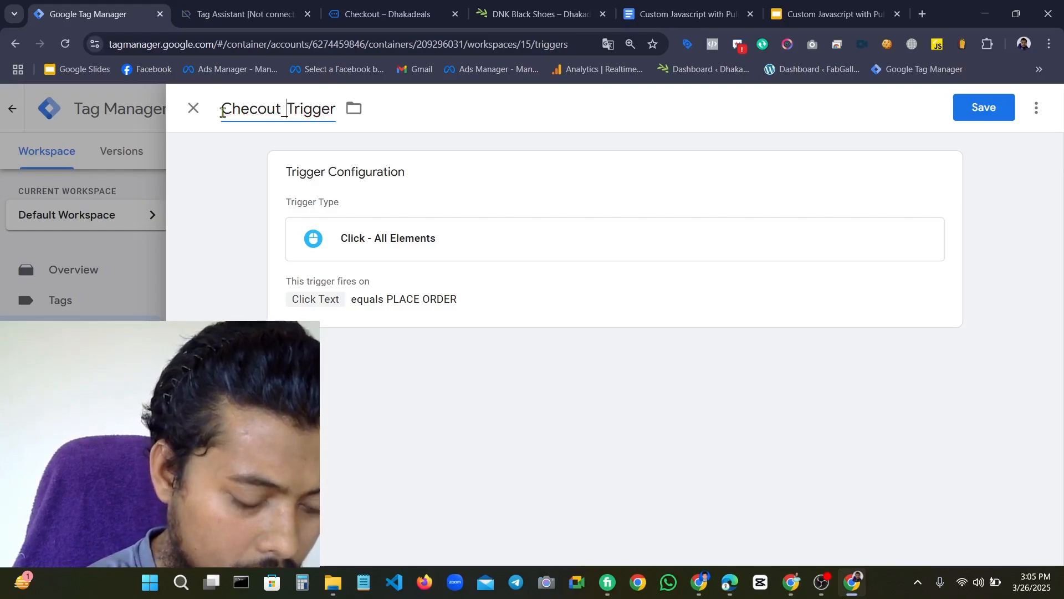
{"action": "type", "text": " O"}
{"action": "key", "text": "BackSpace"}
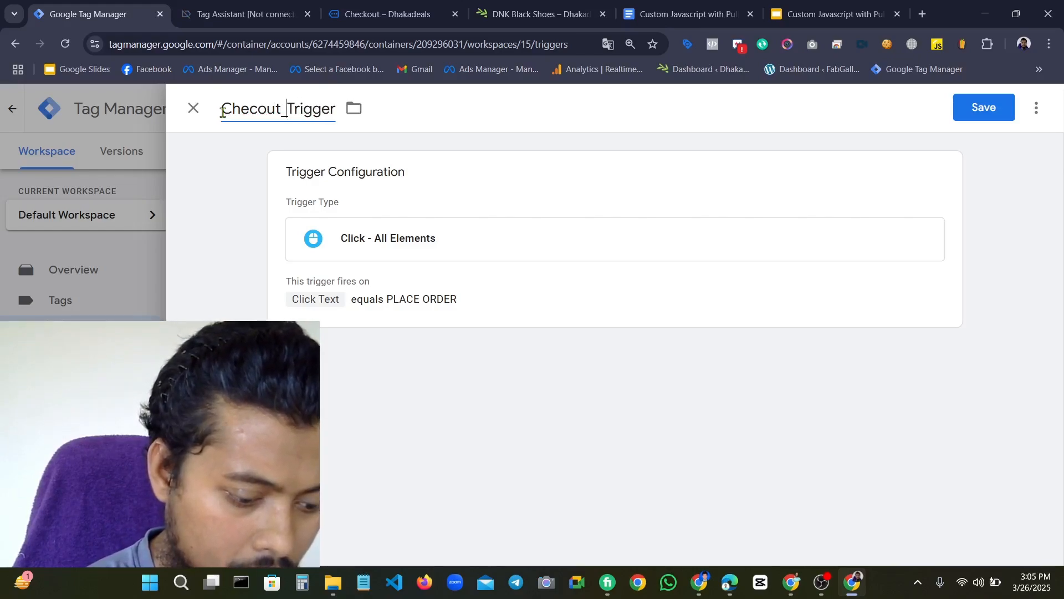
{"action": "type", "text": "Page"}
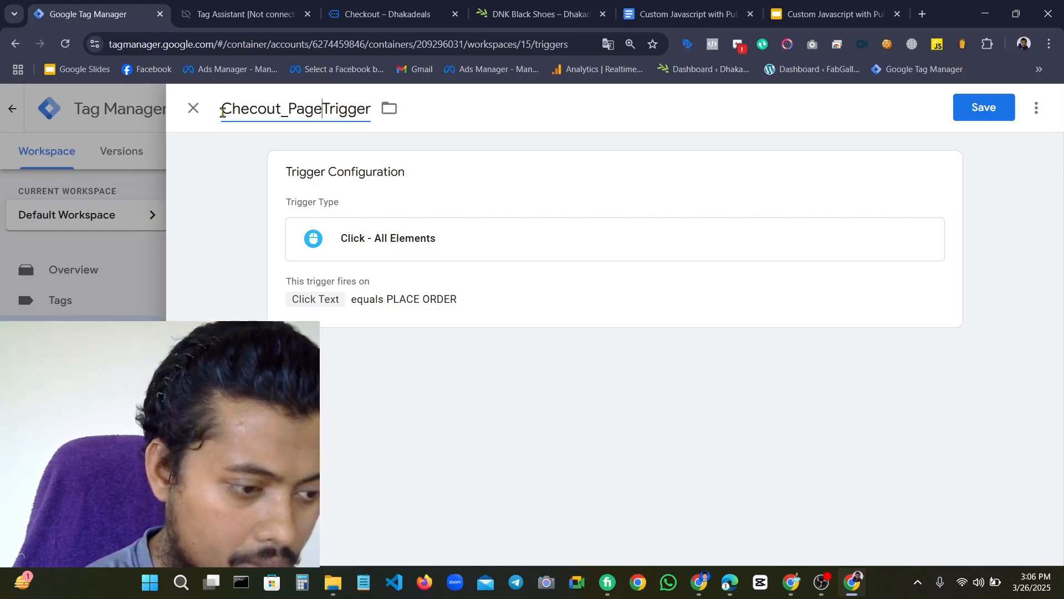
{"action": "type", "text": "_"}
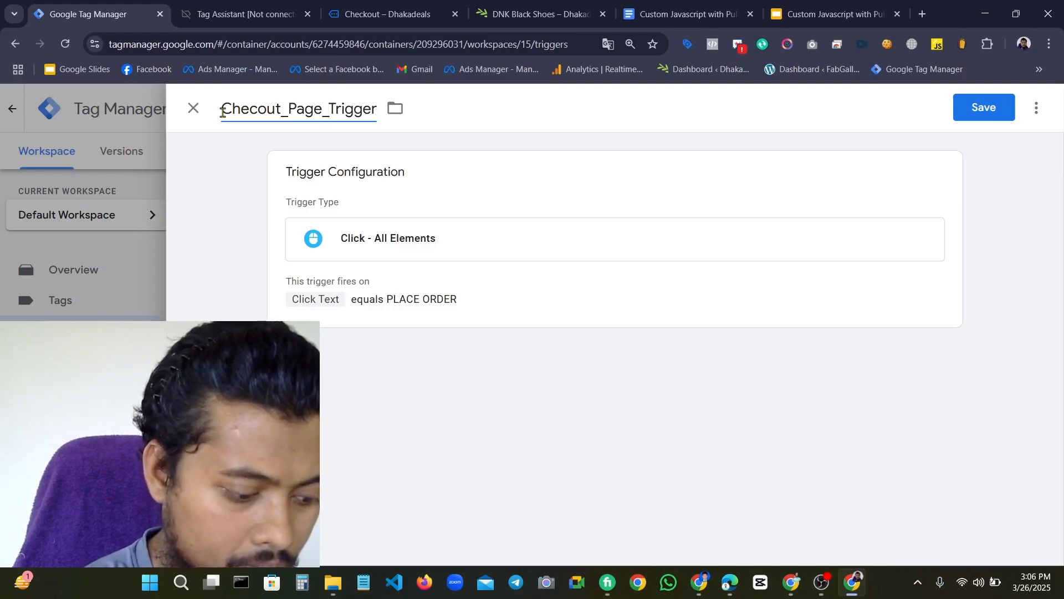
{"action": "type", "text": "D"}
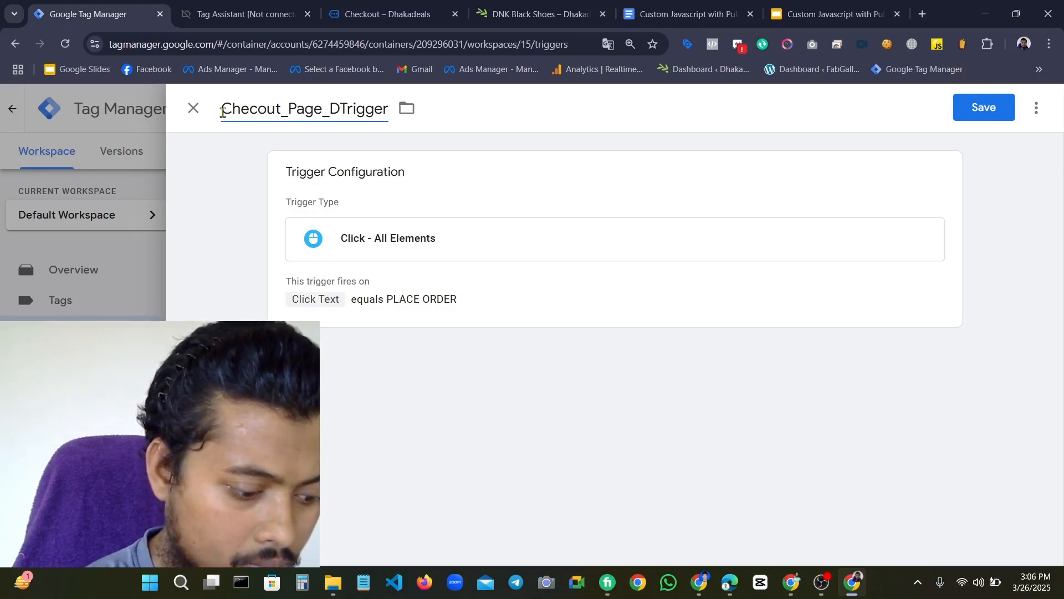
{"action": "type", "text": "ata"}
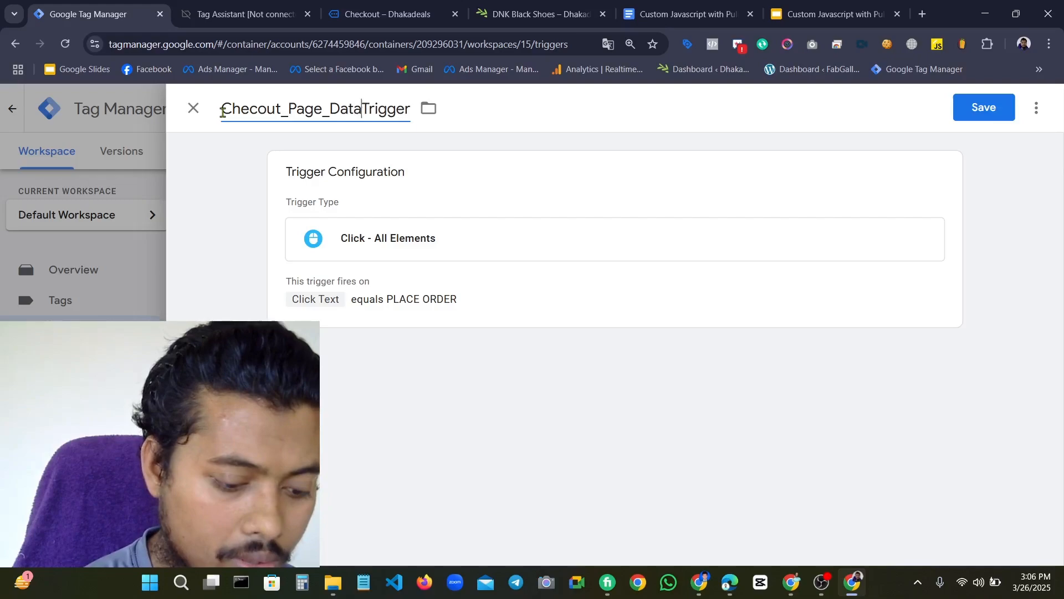
{"action": "type", "text": " -"}
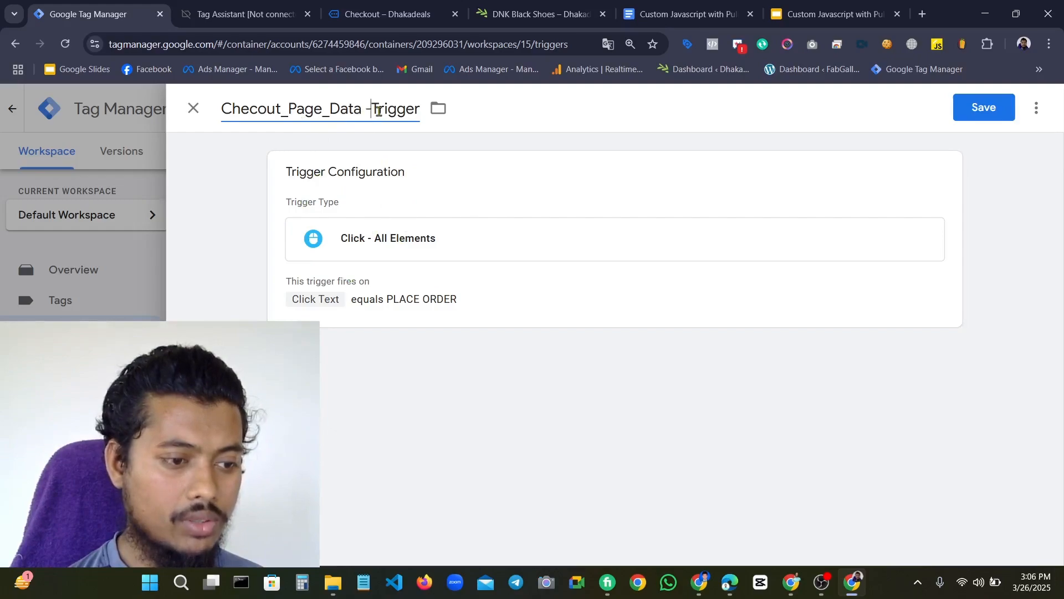
{"action": "left_click", "coordinate": [261, 114]}
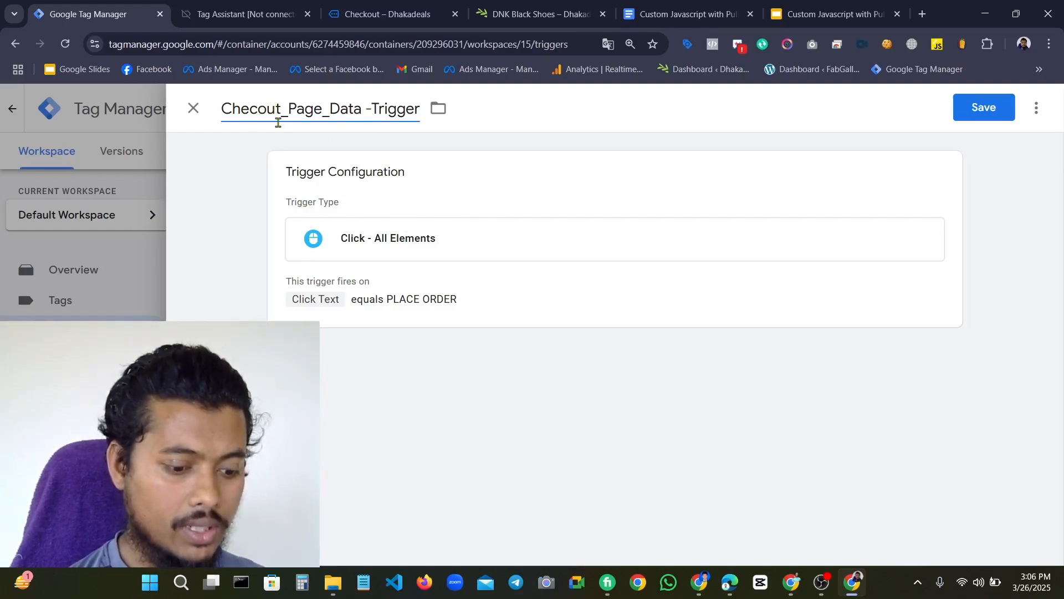
{"action": "type", "text": "k"}
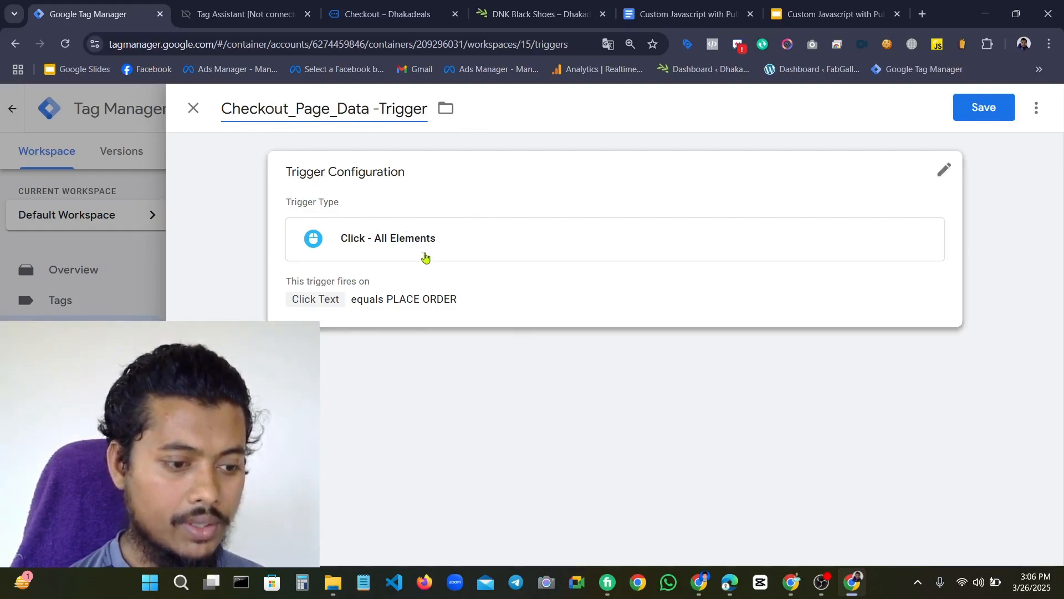
{"action": "left_click", "coordinate": [967, 111]}
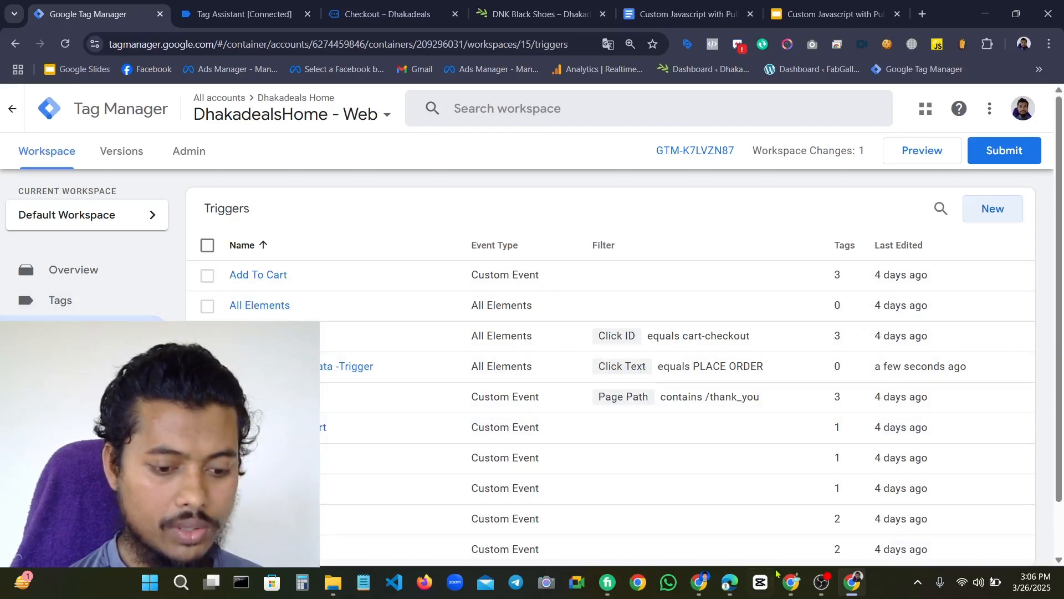
Open the container's tag list, and review the order details and total on the Checkout – Dhakadeals order-received page
{"action": "left_click", "coordinate": [98, 311]}
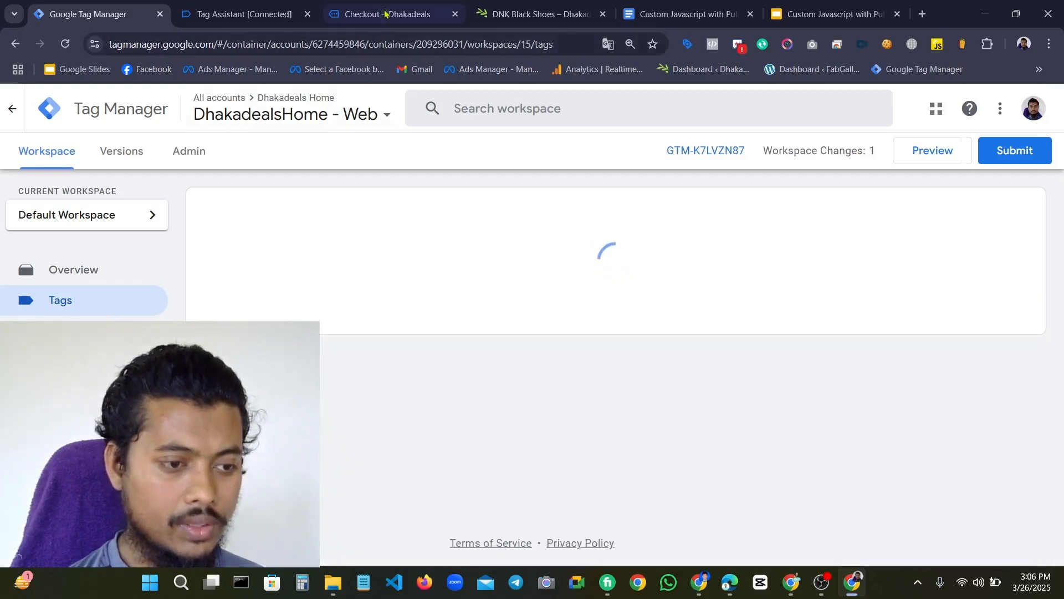
{"action": "left_click", "coordinate": [387, 11]}
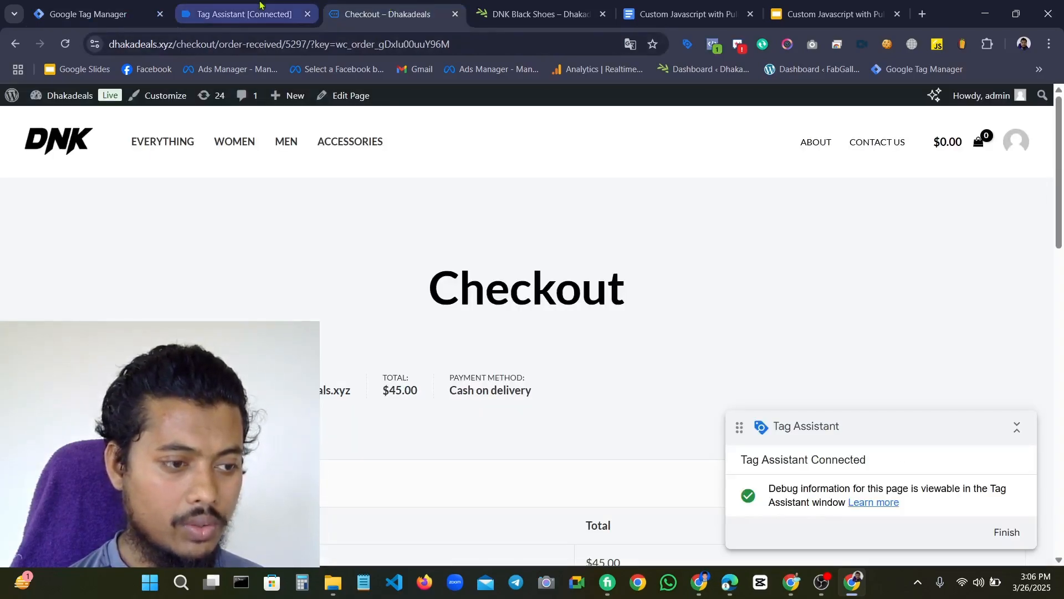
{"action": "left_click", "coordinate": [243, 13]}
{"action": "left_click", "coordinate": [388, 14]}
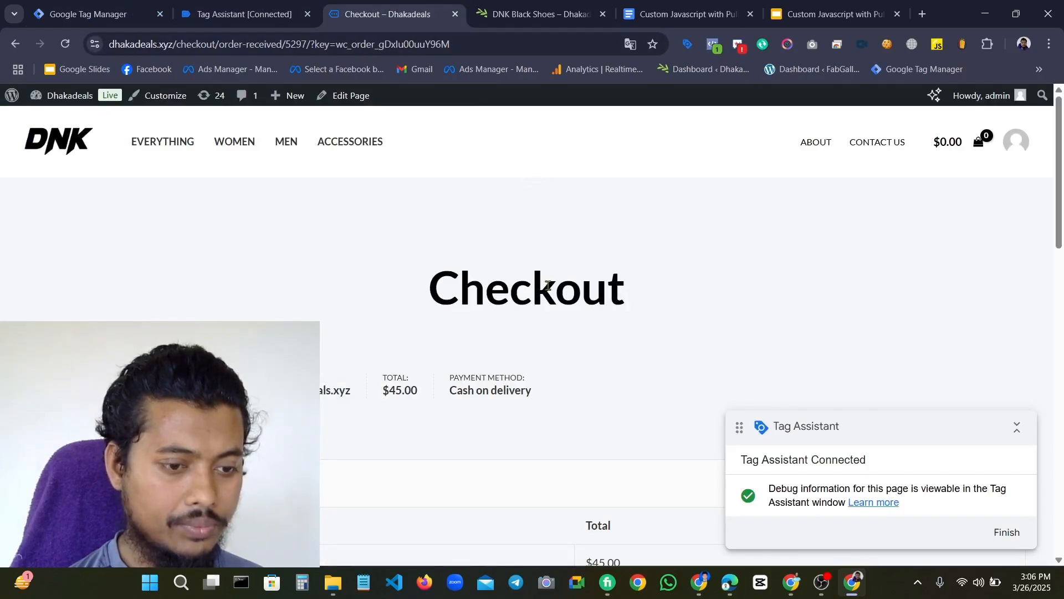
{"action": "scroll", "coordinate": [453, 278], "scroll_direction": "down", "scroll_amount": 6}
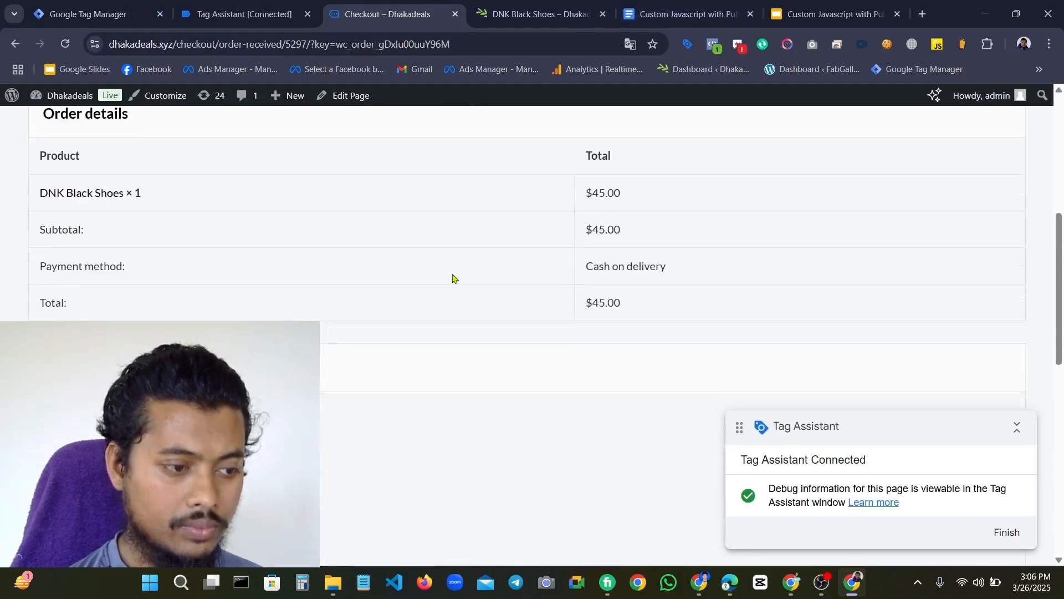
{"action": "scroll", "coordinate": [453, 279], "scroll_direction": "up", "scroll_amount": 6}
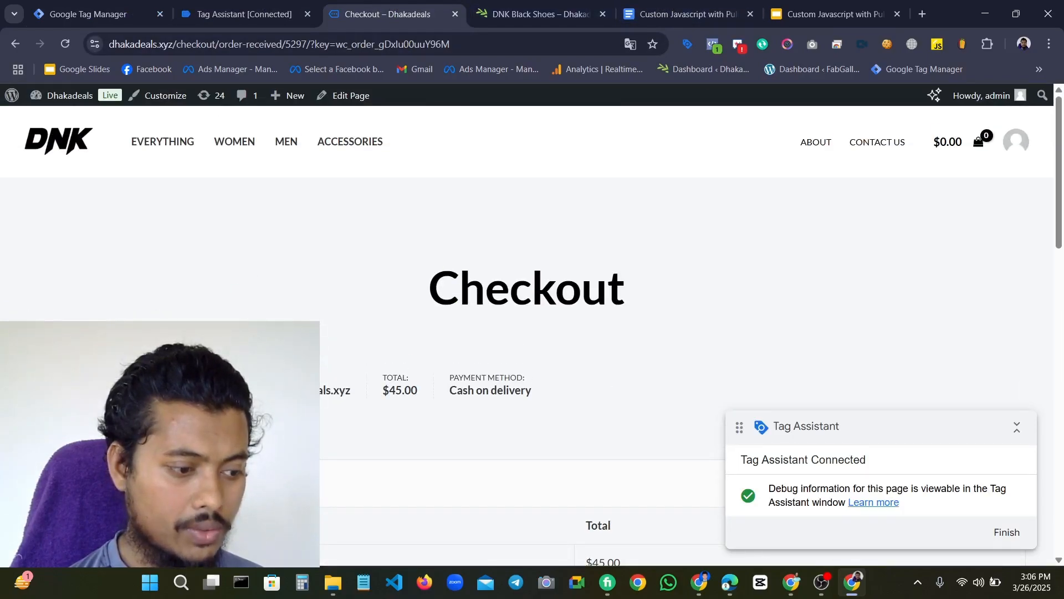
{"action": "scroll", "coordinate": [331, 385], "scroll_direction": "down", "scroll_amount": 6}
{"action": "left_click_drag", "start_coordinate": [586, 302], "coordinate": [633, 306]}
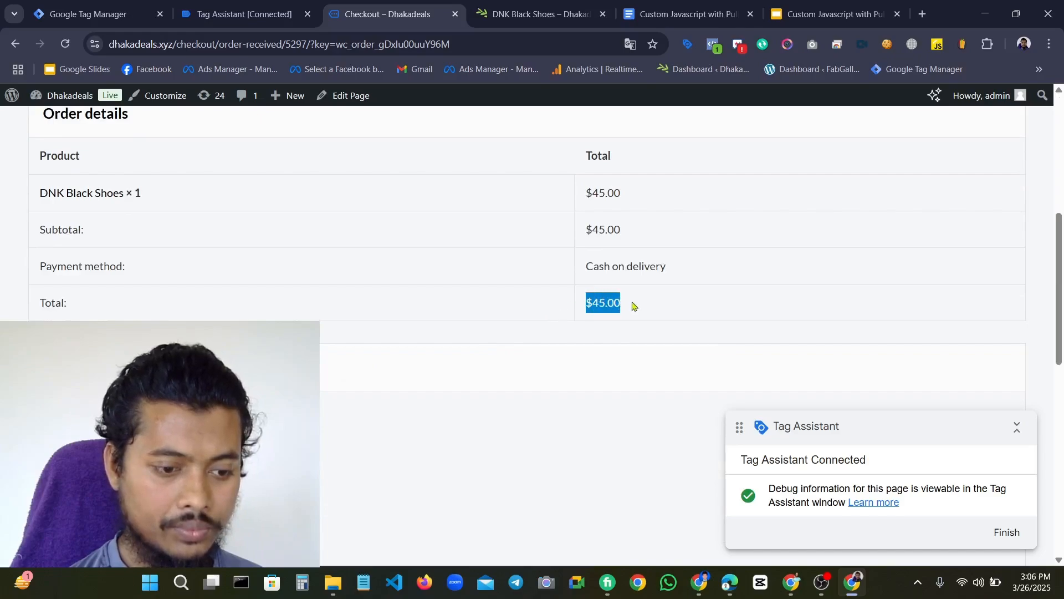
Inspect the order total in the browser's developer tools and bring up the page's Application storage data
{"action": "right_click", "coordinate": [634, 305]}
{"action": "left_click", "coordinate": [645, 501]}
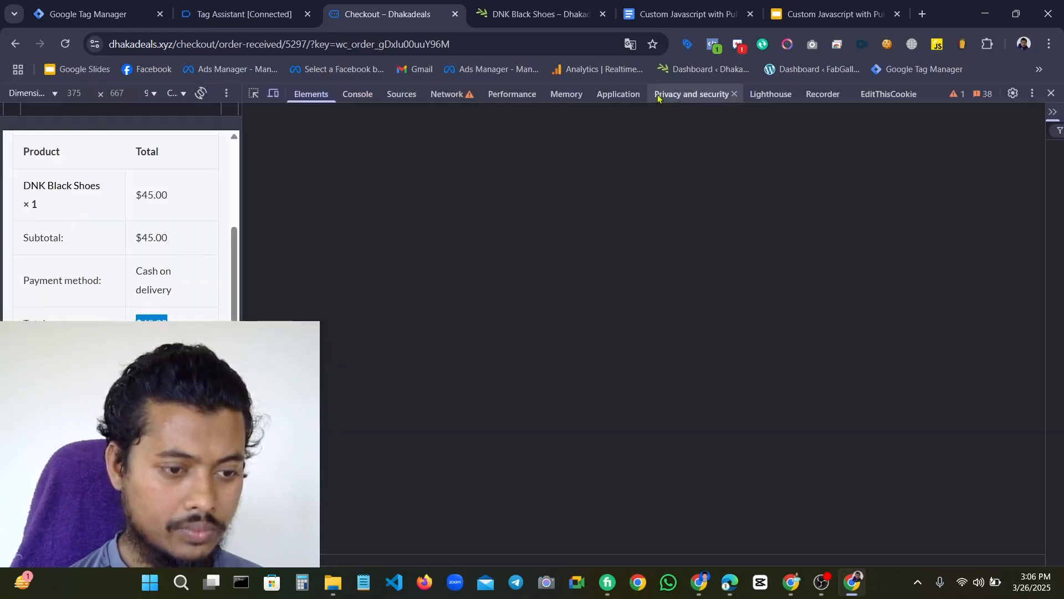
{"action": "left_click", "coordinate": [619, 94]}
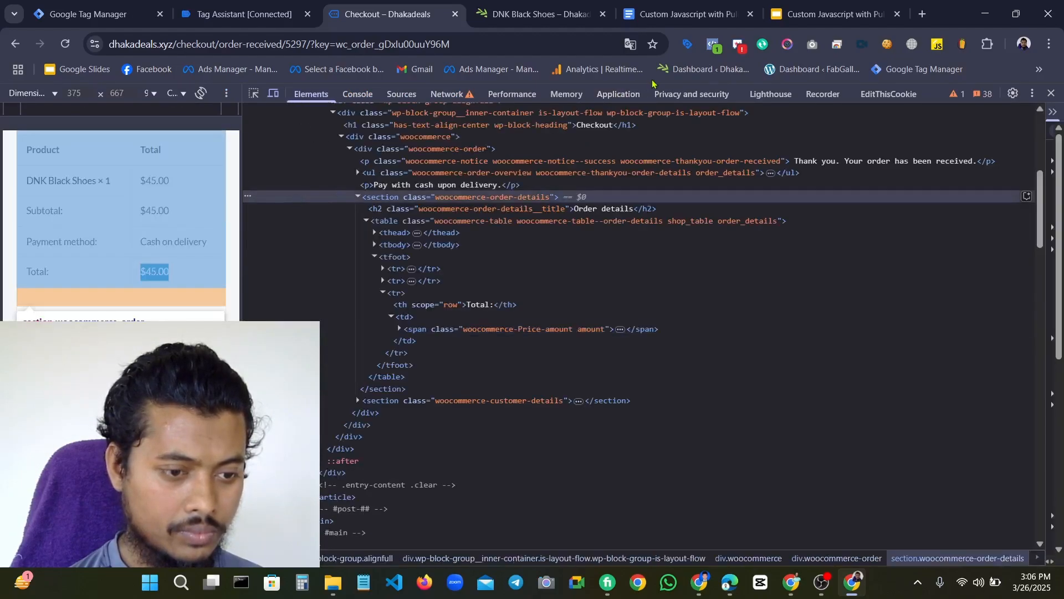
{"action": "left_click", "coordinate": [617, 97]}
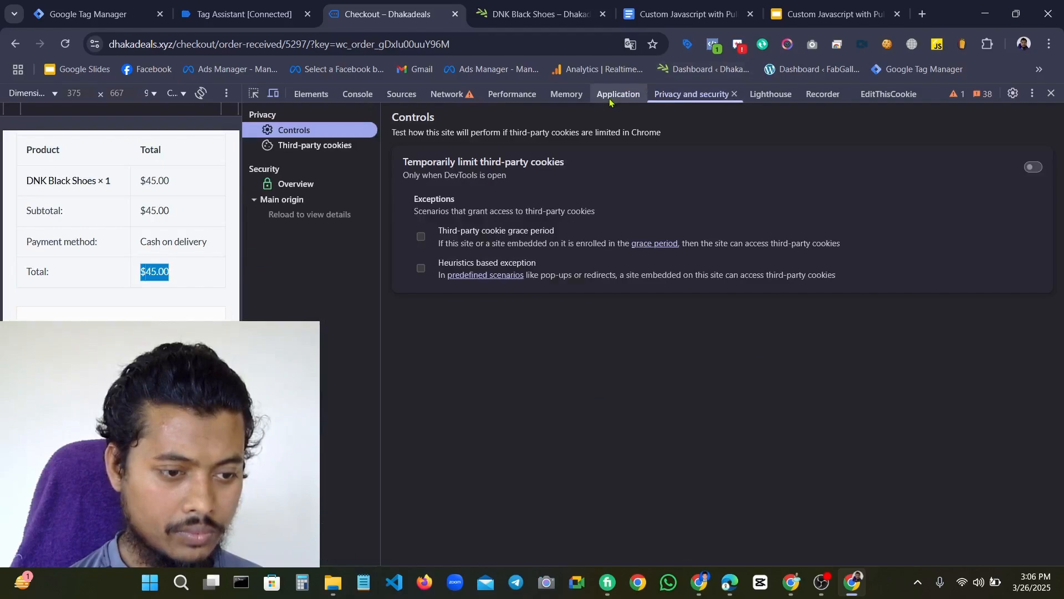
{"action": "left_click", "coordinate": [618, 95]}
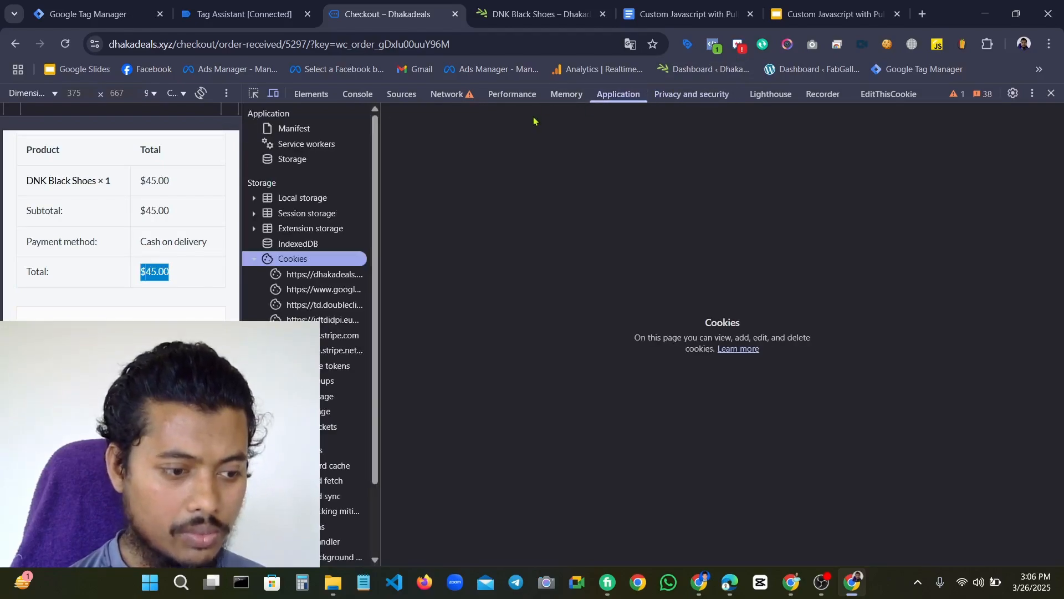
{"action": "left_click", "coordinate": [313, 199]}
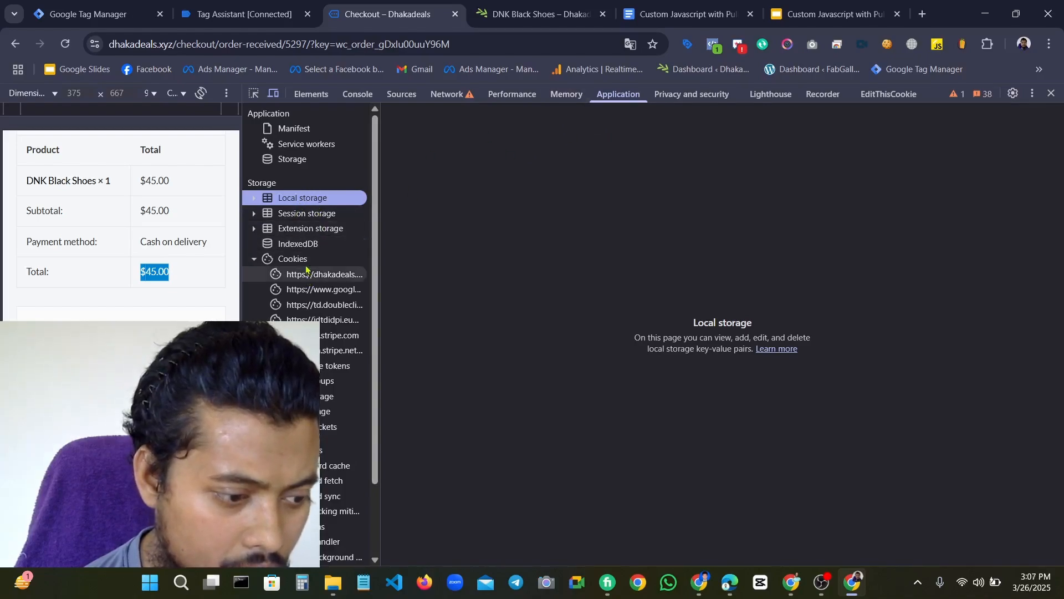
{"action": "left_click", "coordinate": [314, 214]}
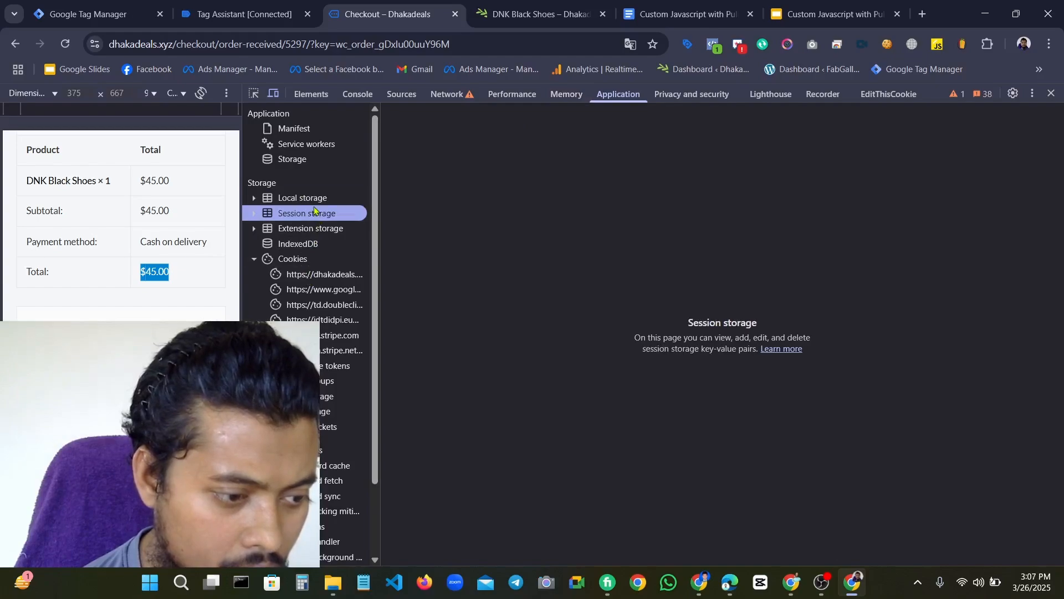
{"action": "left_click", "coordinate": [311, 203]}
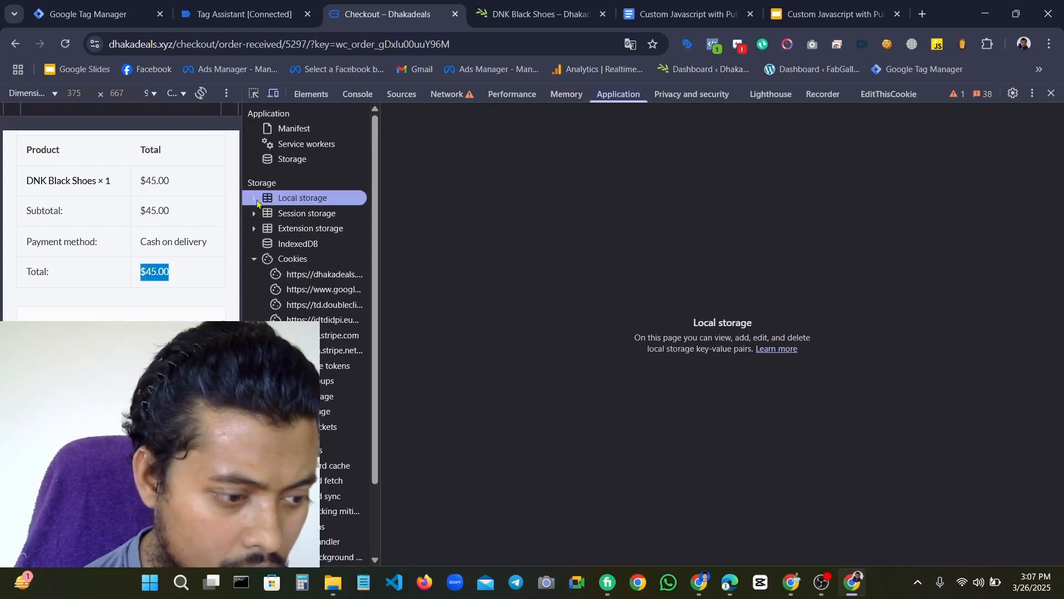
{"action": "left_click", "coordinate": [254, 198]}
{"action": "left_click", "coordinate": [312, 214]}
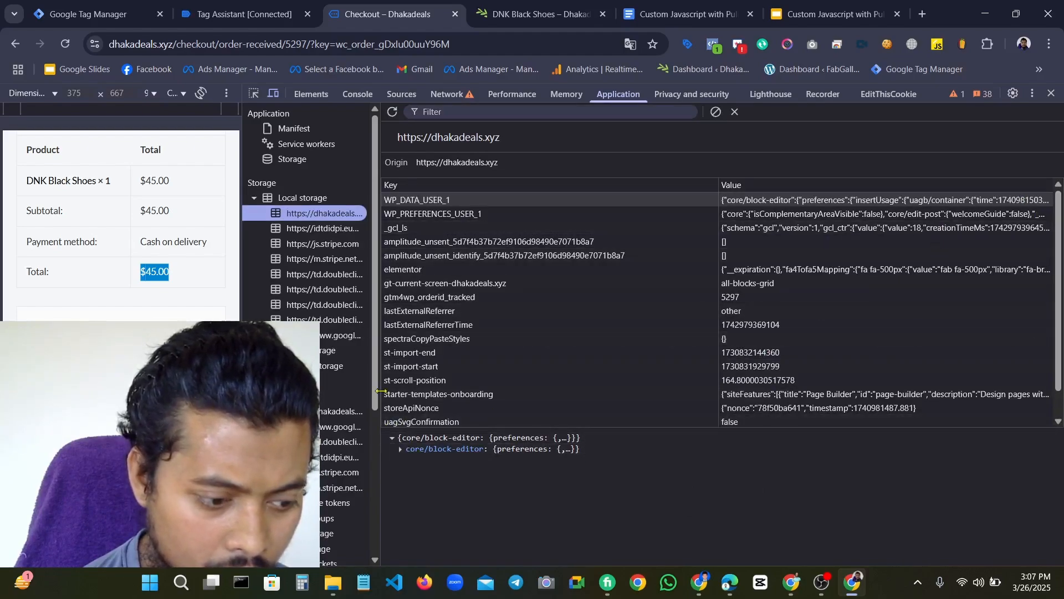
Adjust the storage panel and column widths, and check the local storage keys and values for order or customer data
{"action": "left_click_drag", "start_coordinate": [381, 391], "coordinate": [341, 391]}
{"action": "scroll", "coordinate": [635, 350], "scroll_direction": "down", "scroll_amount": 1}
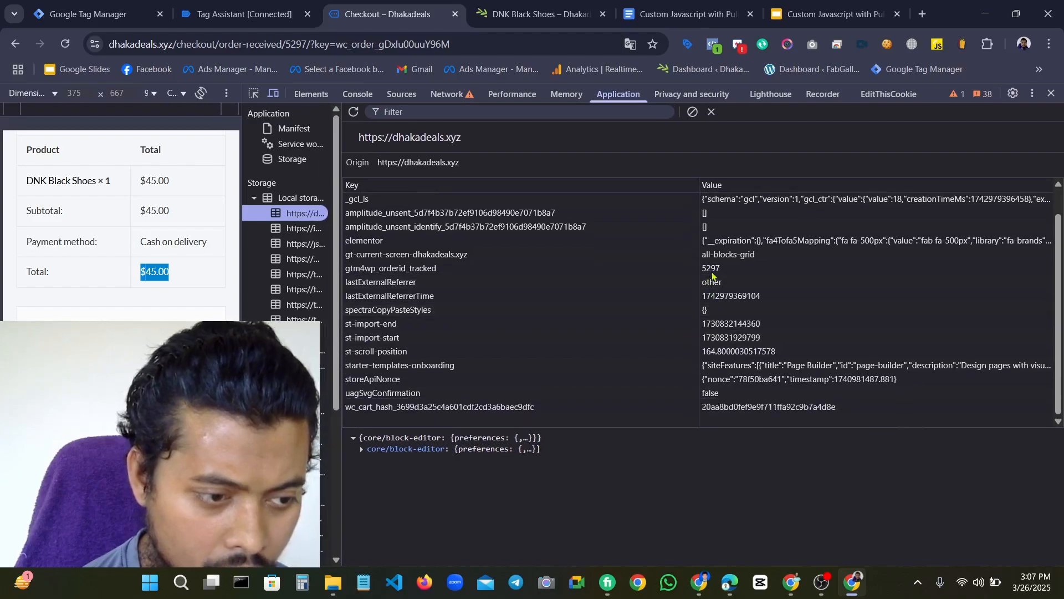
{"action": "scroll", "coordinate": [121, 235], "scroll_direction": "up", "scroll_amount": 10}
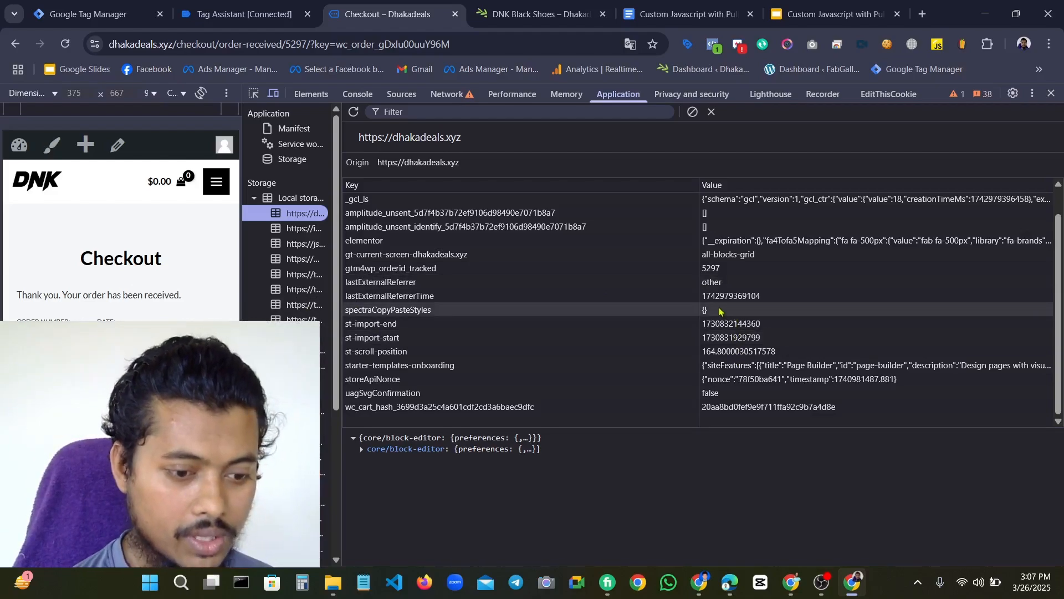
{"action": "left_click_drag", "start_coordinate": [698, 269], "coordinate": [724, 268]}
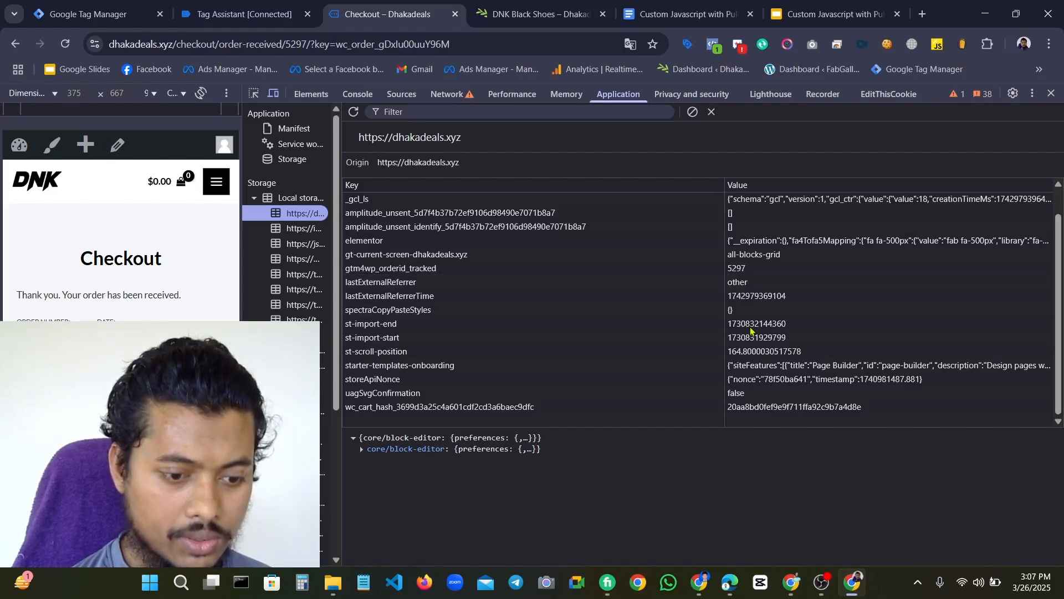
{"action": "scroll", "coordinate": [754, 325], "scroll_direction": "up", "scroll_amount": 1}
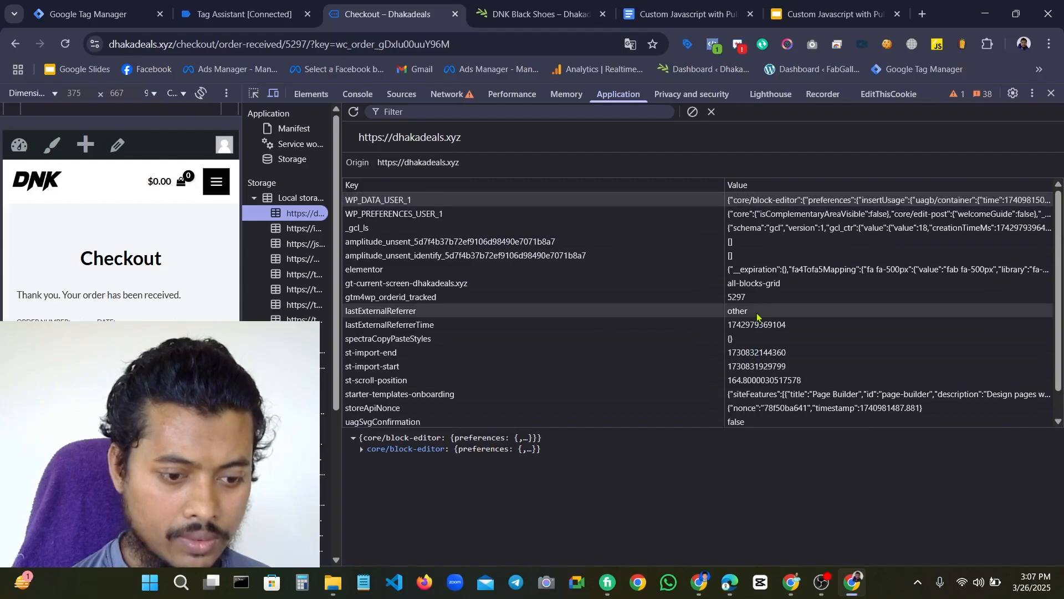
{"action": "scroll", "coordinate": [757, 316], "scroll_direction": "down", "scroll_amount": 1}
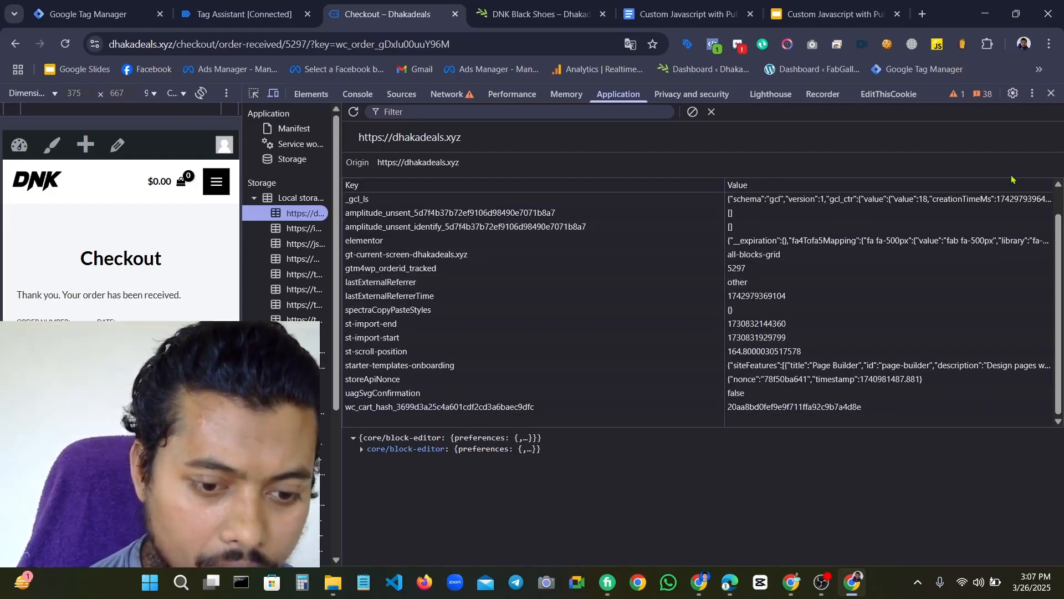
Close the developer tools and open the Dhakadeals store's home page
{"action": "left_click", "coordinate": [1051, 93]}
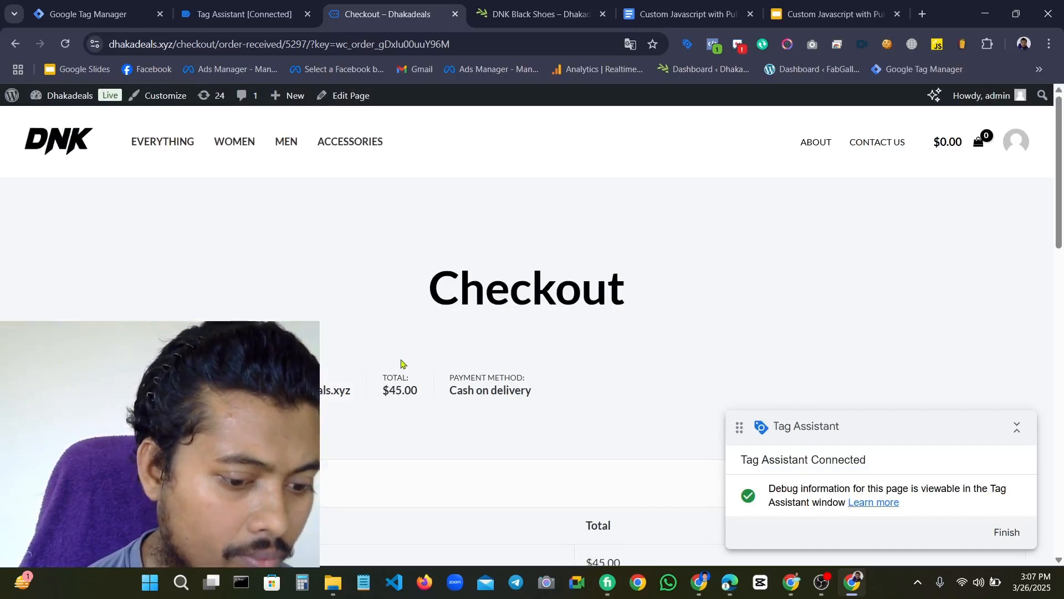
{"action": "left_click", "coordinate": [77, 148]}
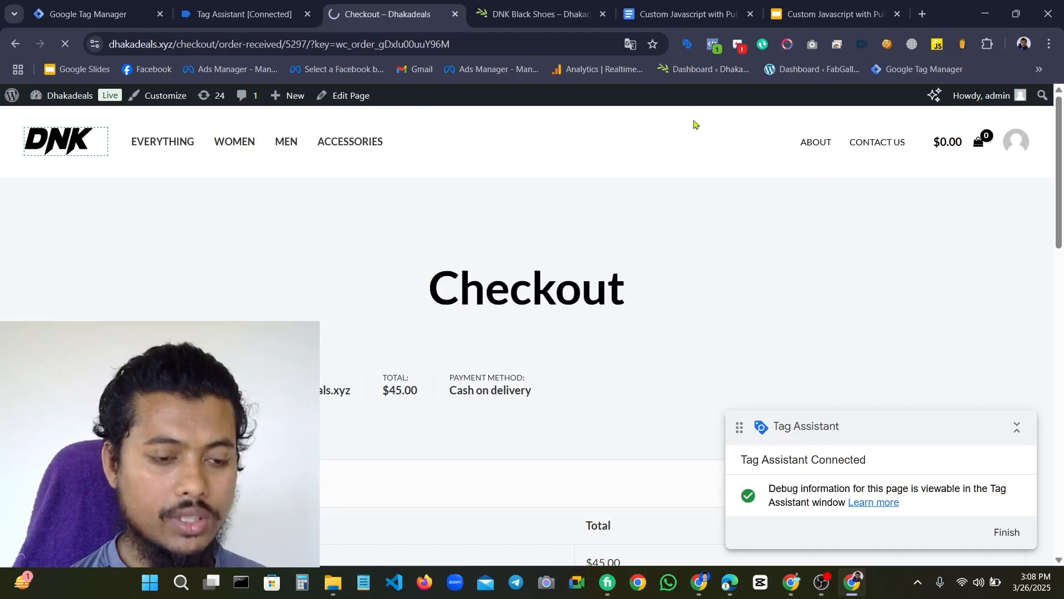
Review the Step-01 Custom HTML localStorage script in the Google Docs section on pulling data from the website
{"action": "left_click", "coordinate": [682, 11]}
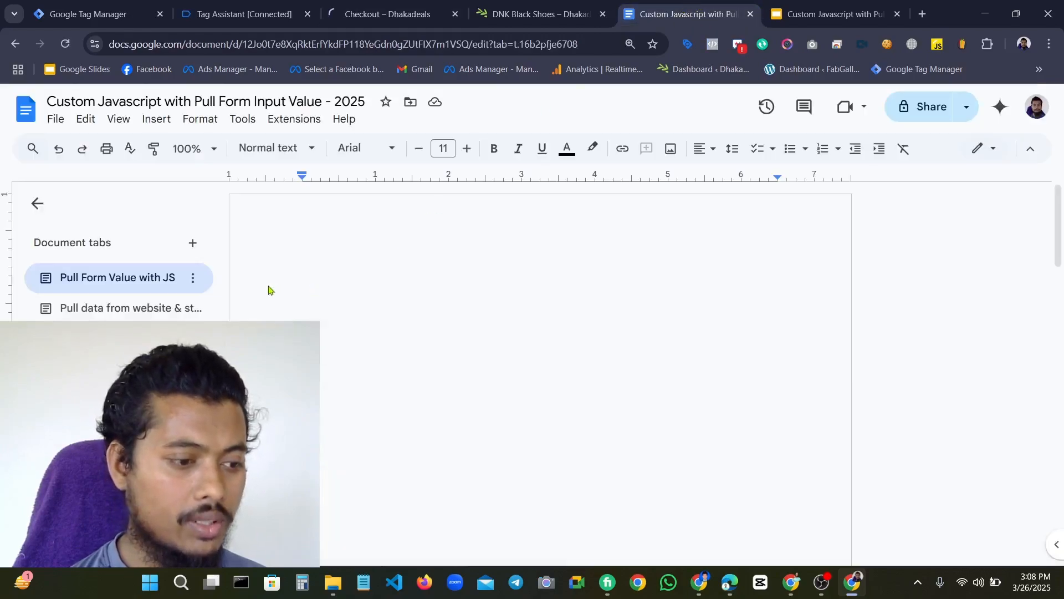
{"action": "left_click", "coordinate": [133, 308]}
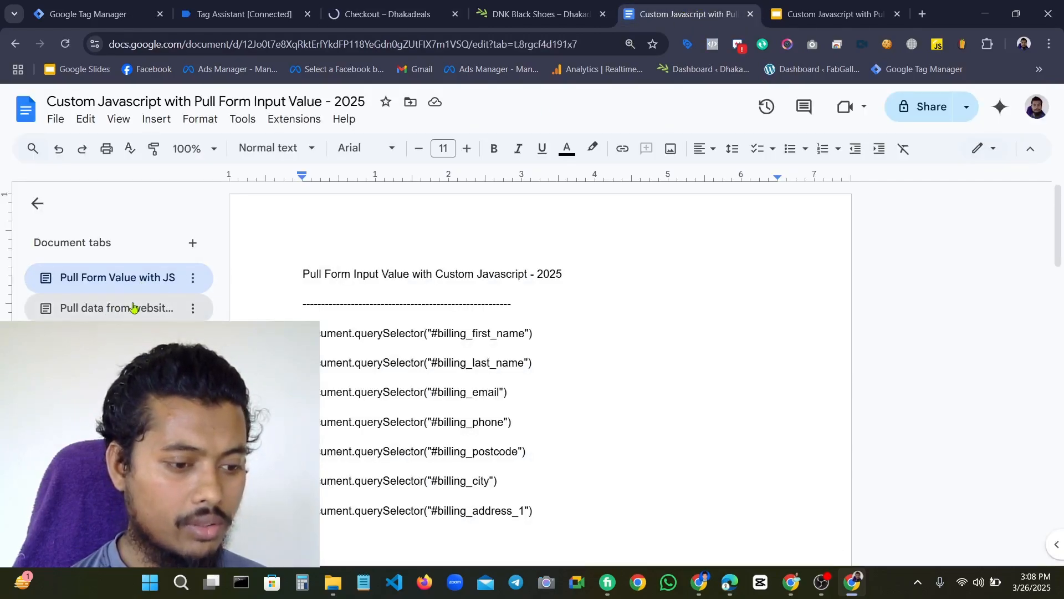
{"action": "scroll", "coordinate": [465, 299], "scroll_direction": "down", "scroll_amount": 2}
{"action": "scroll", "coordinate": [470, 317], "scroll_direction": "up", "scroll_amount": 7}
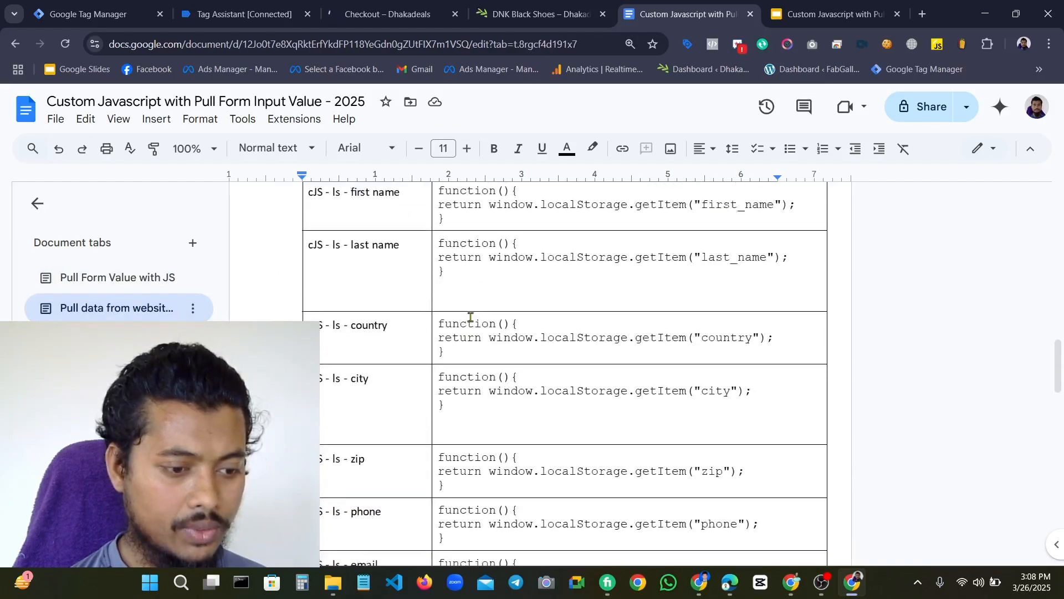
{"action": "scroll", "coordinate": [470, 316], "scroll_direction": "up", "scroll_amount": 10}
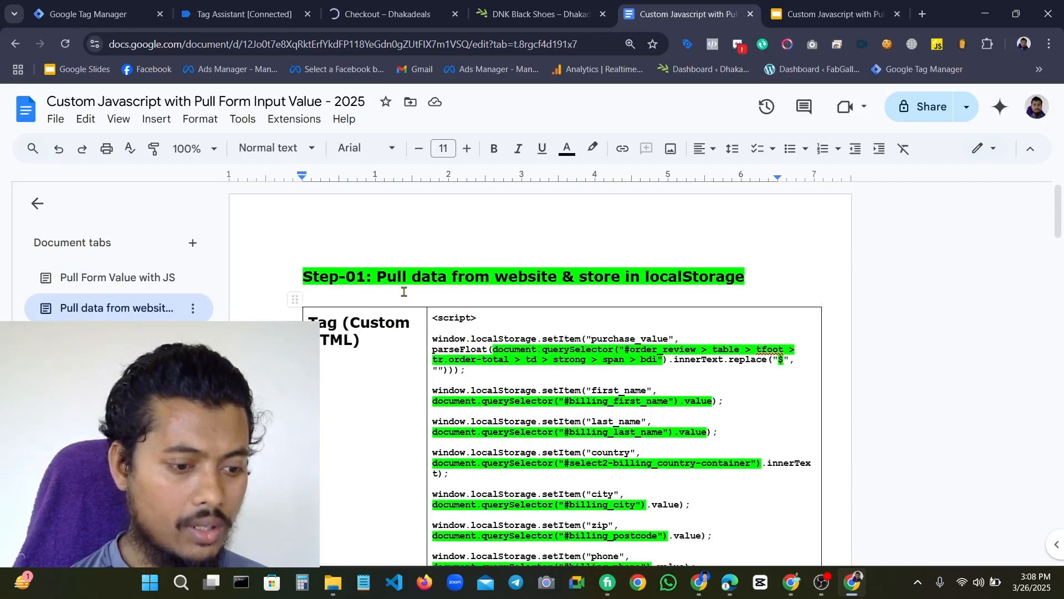
{"action": "scroll", "coordinate": [487, 327], "scroll_direction": "down", "scroll_amount": 6}
{"action": "scroll", "coordinate": [507, 365], "scroll_direction": "up", "scroll_amount": 6}
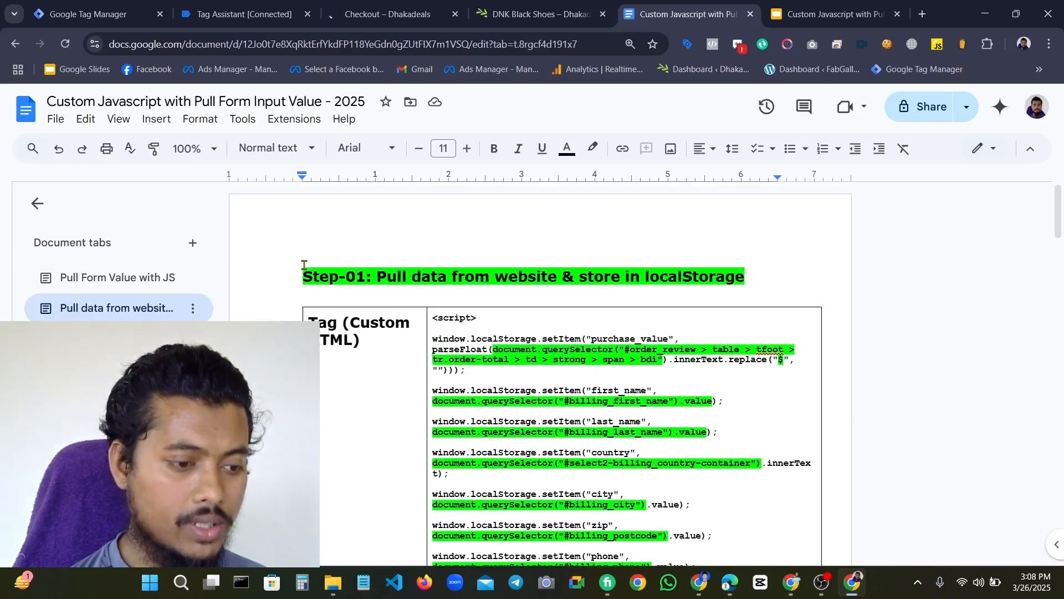
{"action": "scroll", "coordinate": [535, 316], "scroll_direction": "down", "scroll_amount": 7}
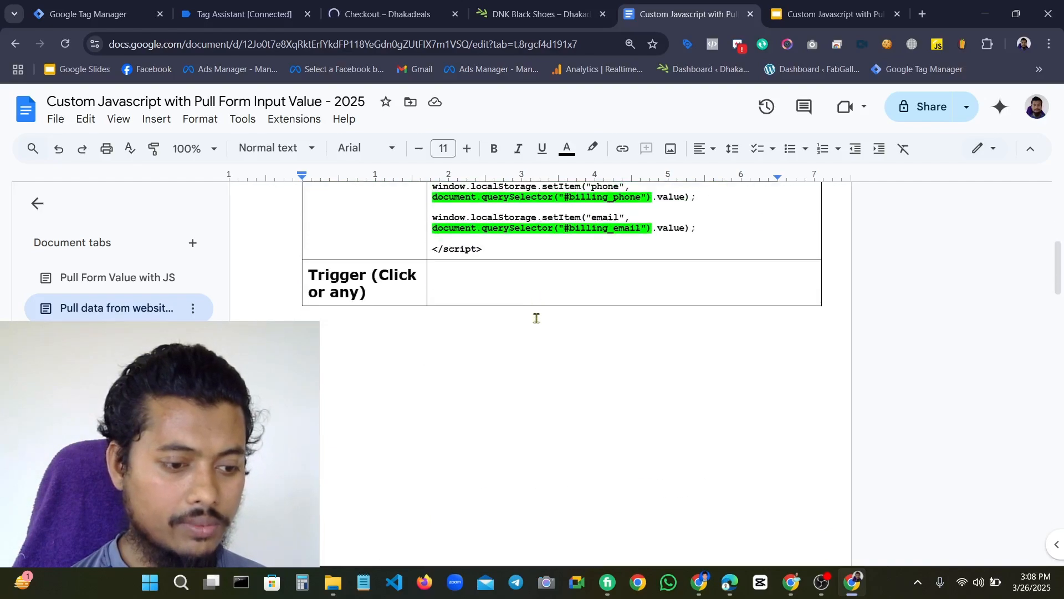
{"action": "scroll", "coordinate": [544, 359], "scroll_direction": "up", "scroll_amount": 7}
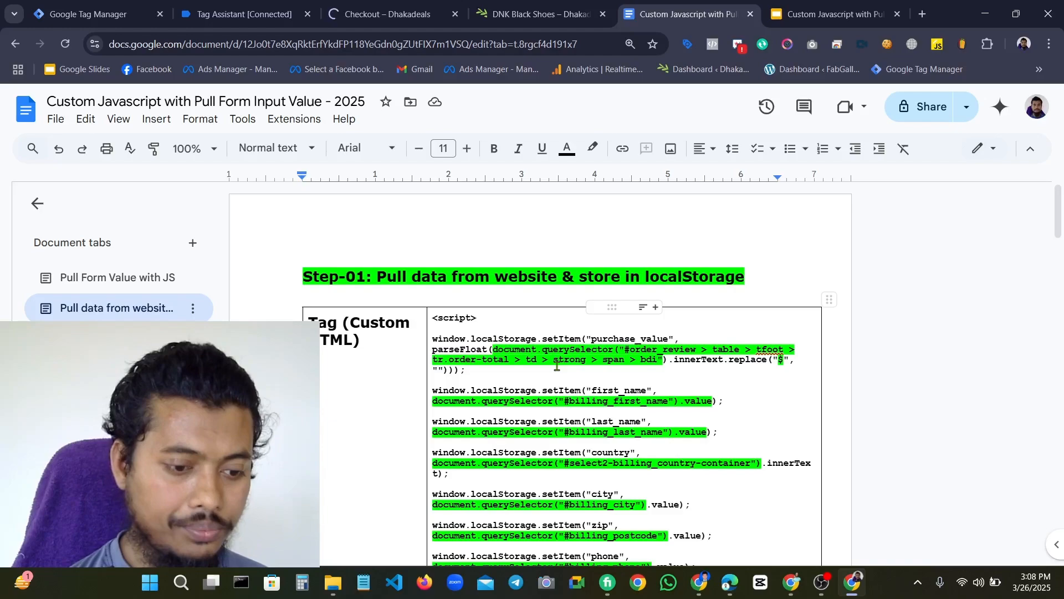
{"action": "scroll", "coordinate": [499, 355], "scroll_direction": "down", "scroll_amount": 3}
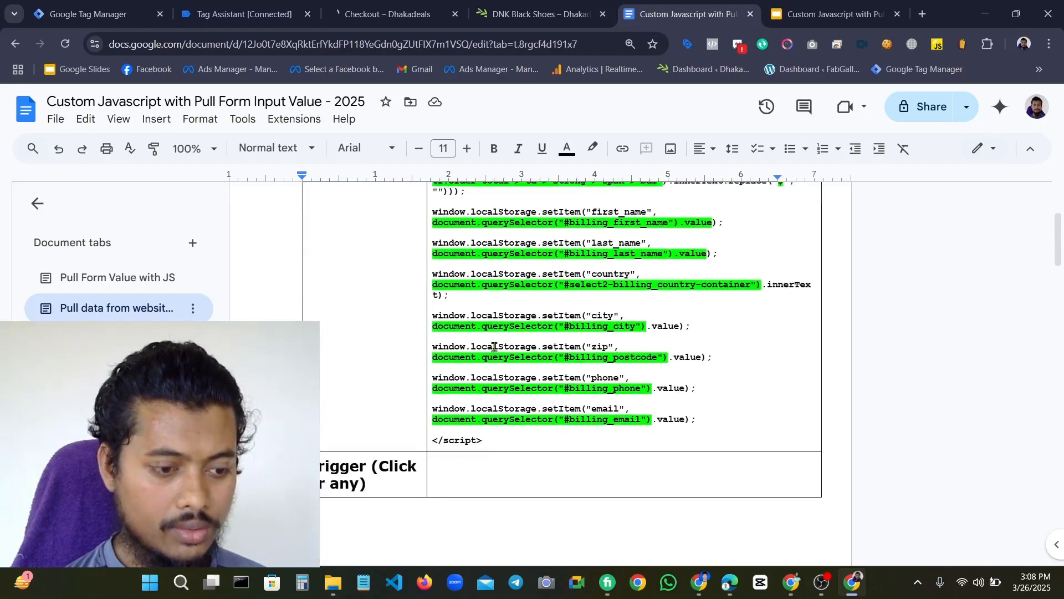
{"action": "scroll", "coordinate": [494, 347], "scroll_direction": "up", "scroll_amount": 3}
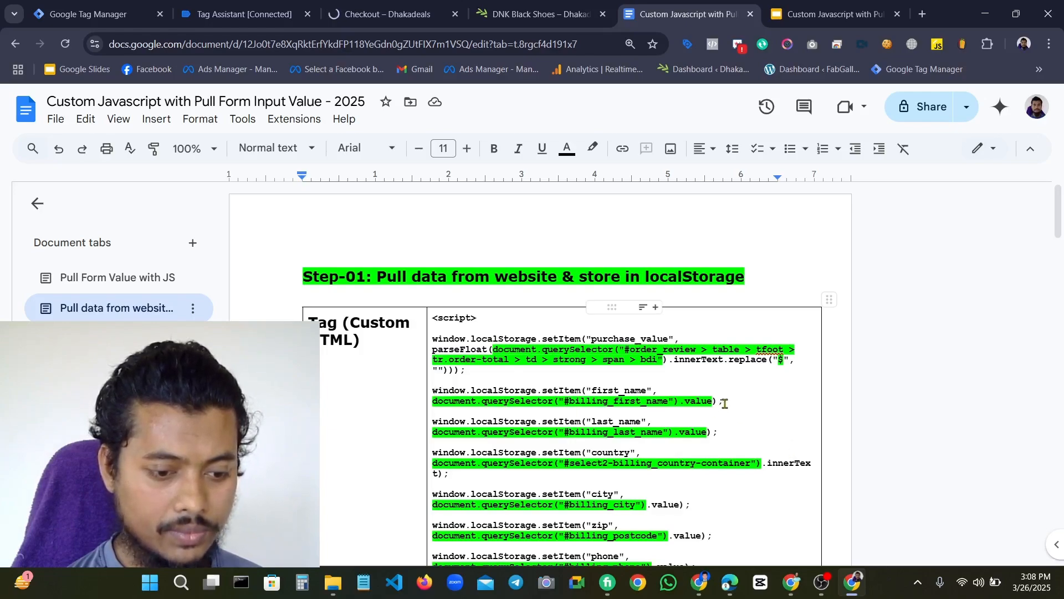
Copy the line window.localStorage.setItem("first_name", from the Step-01 script
{"action": "left_click_drag", "start_coordinate": [725, 401], "coordinate": [552, 396]}
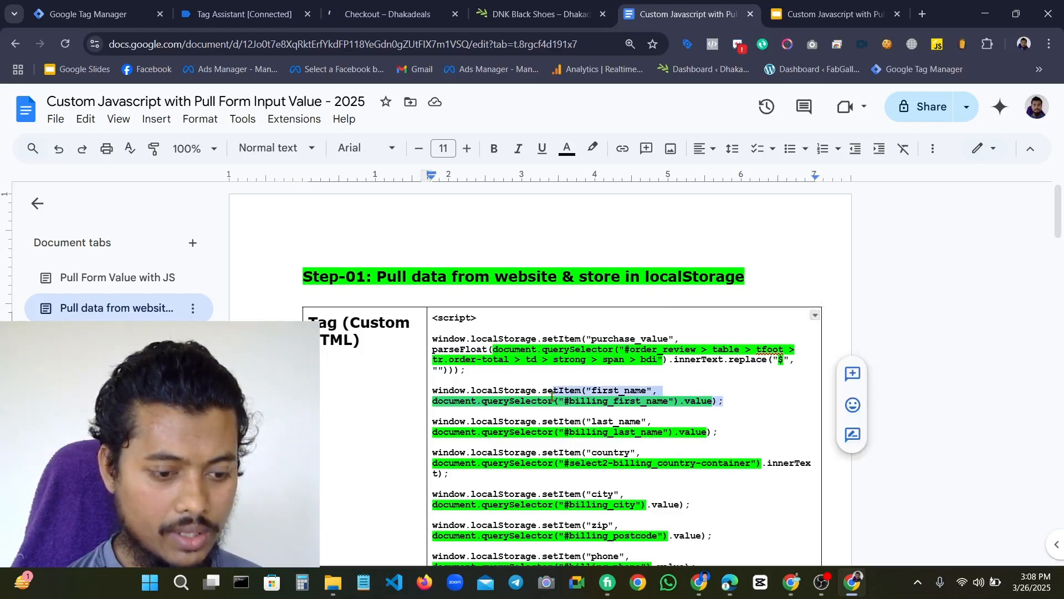
{"action": "left_click", "coordinate": [670, 389]}
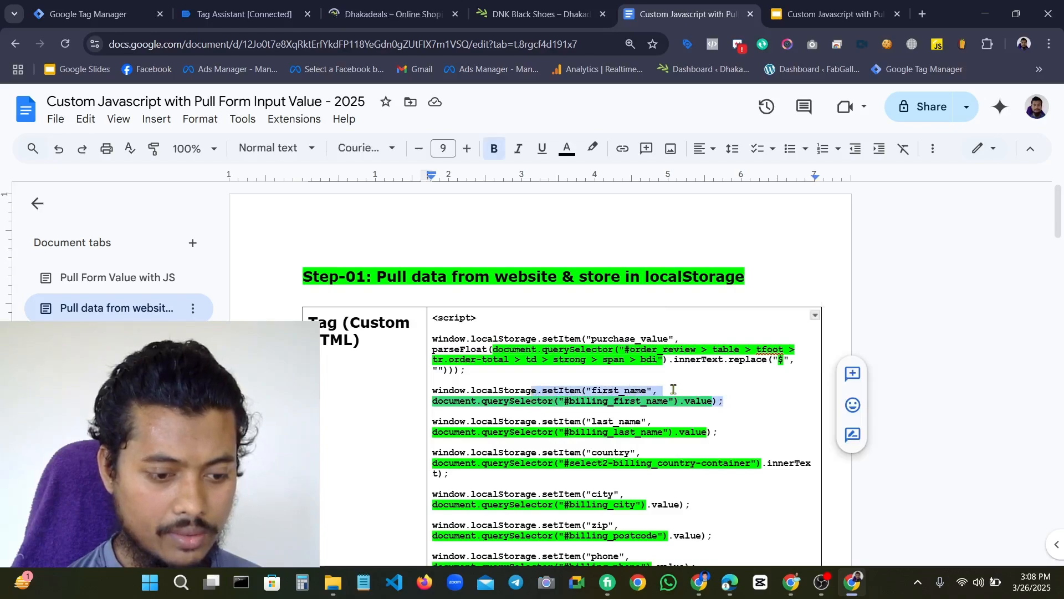
{"action": "left_click_drag", "start_coordinate": [663, 388], "coordinate": [445, 385]}
{"action": "key", "text": "super+c"}
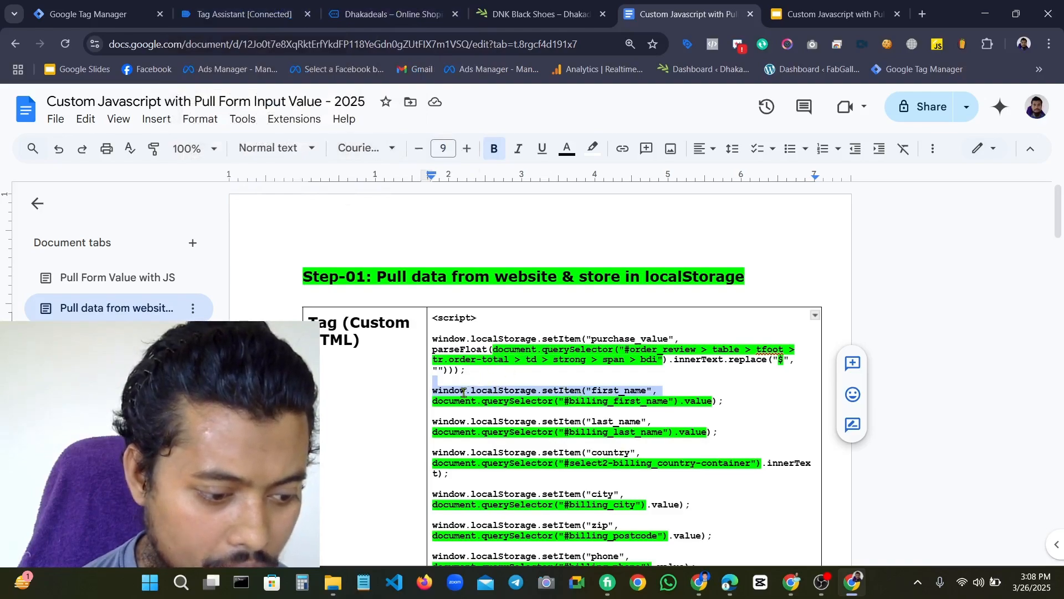
{"action": "left_click", "coordinate": [271, 9]}
{"action": "left_click", "coordinate": [381, 14]}
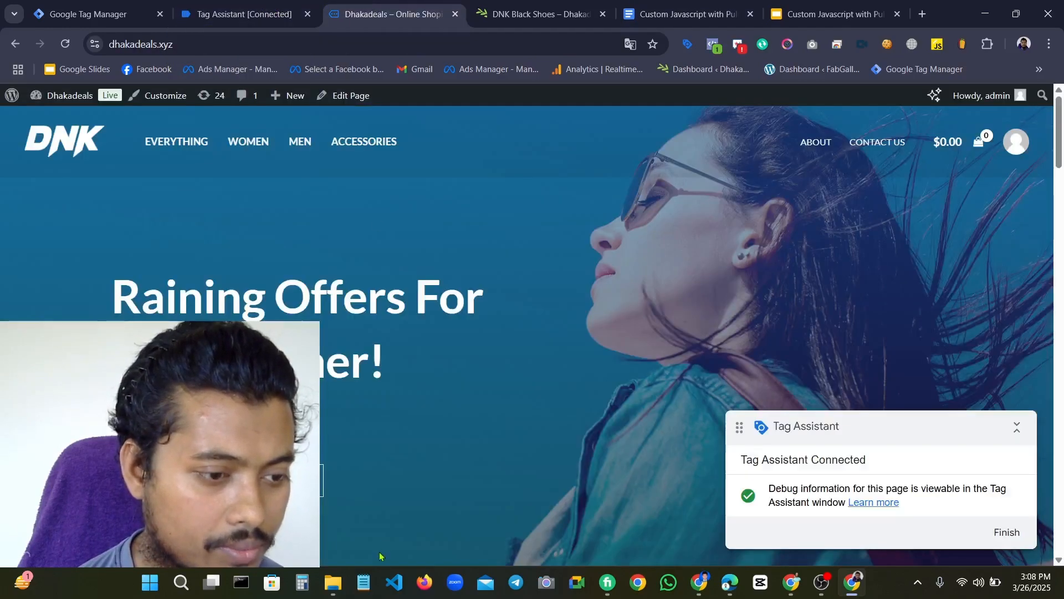
{"action": "left_click", "coordinate": [681, 14]}
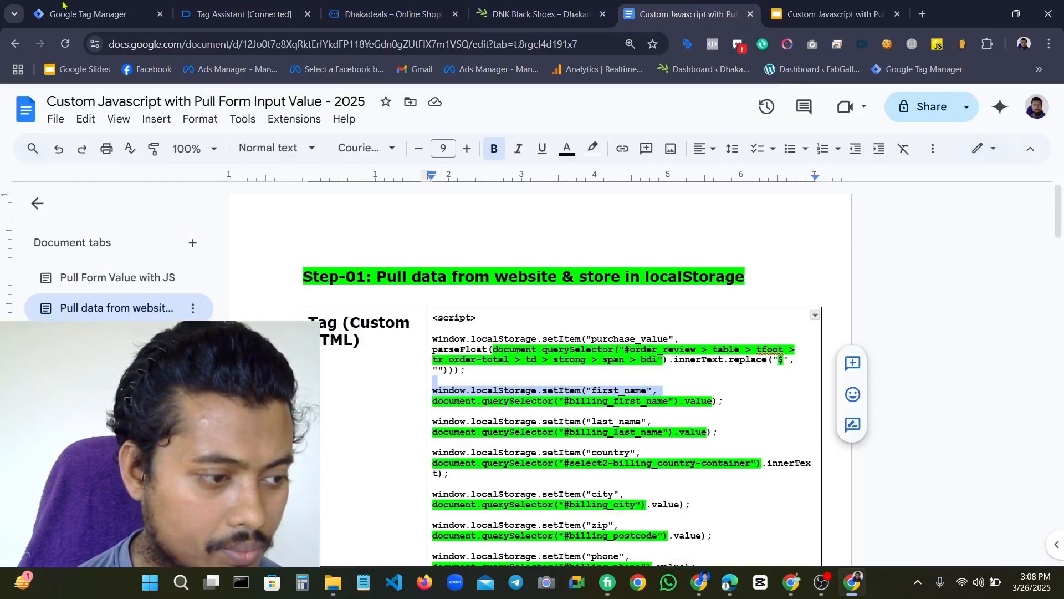
{"action": "key", "text": "ctrl+1"}
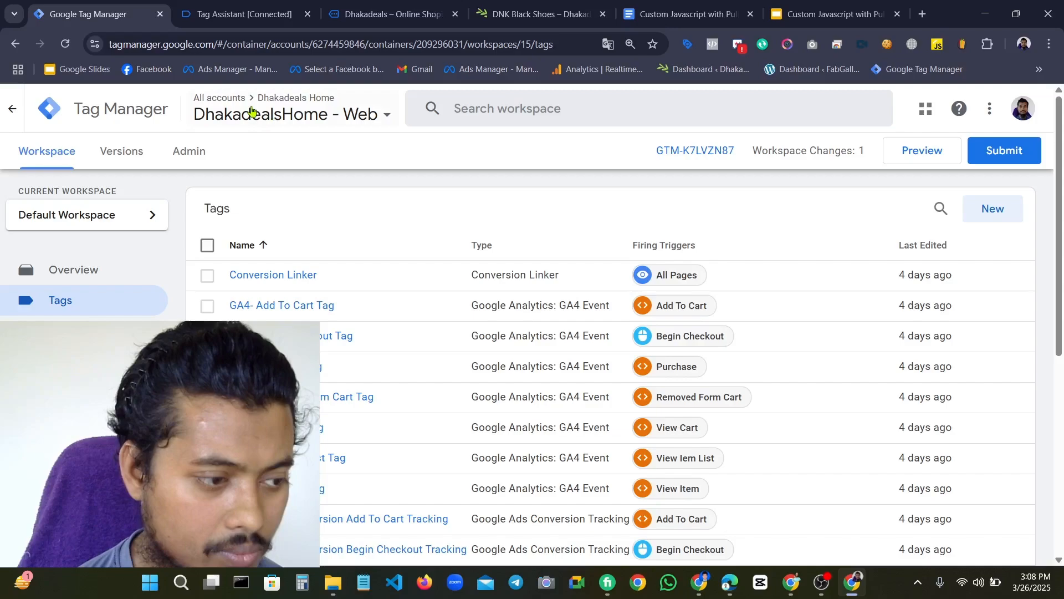
{"action": "left_click", "coordinate": [267, 8]}
{"action": "left_click", "coordinate": [401, 4]}
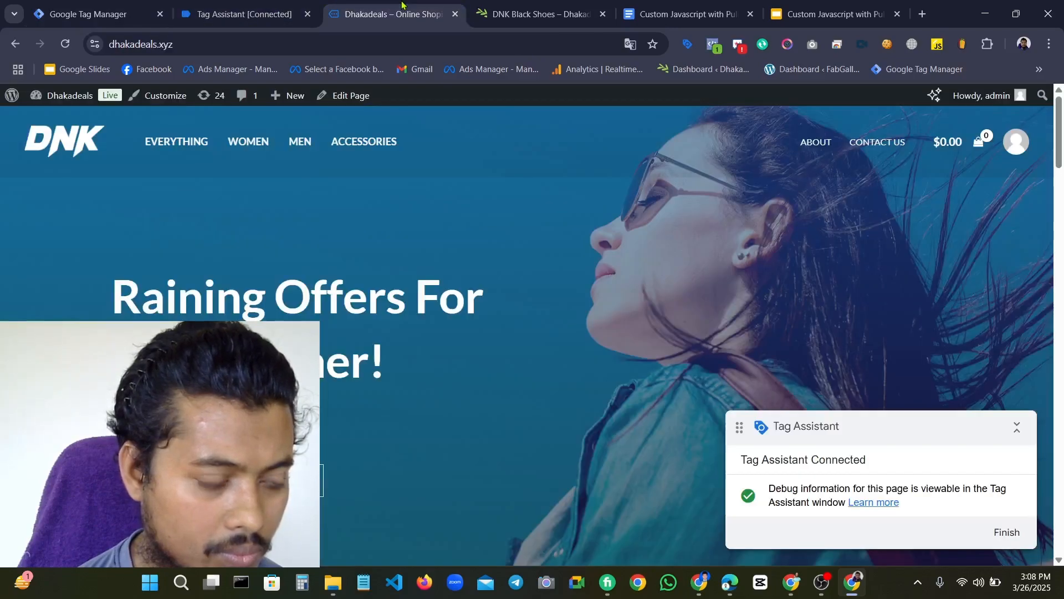
Switch to Google Tag Manager and create a new tag of the Custom HTML type
{"action": "left_click", "coordinate": [829, 583]}
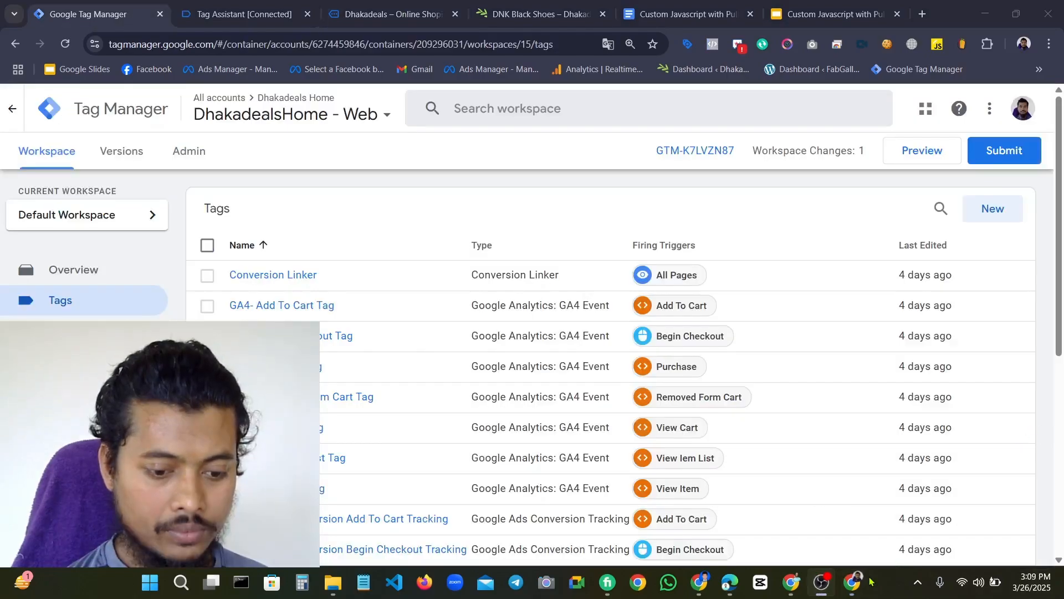
{"action": "left_click", "coordinate": [853, 582]}
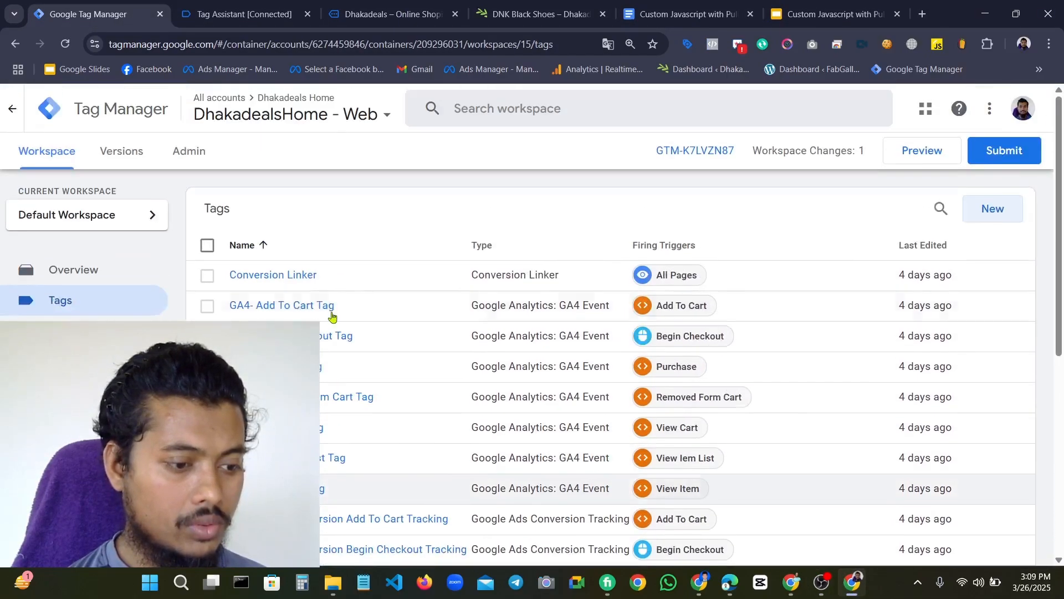
{"action": "left_click", "coordinate": [975, 211]}
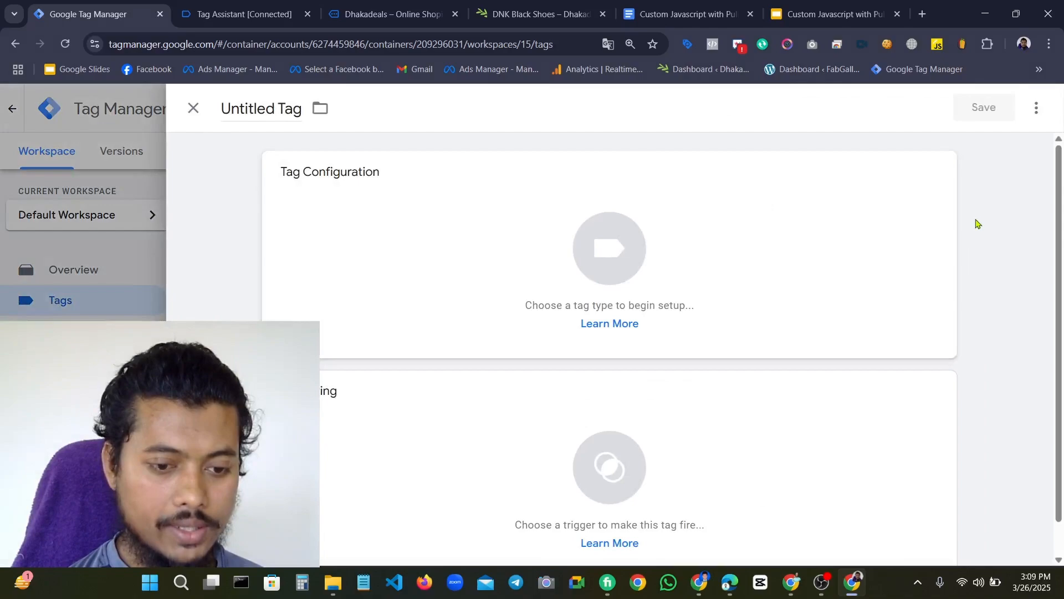
{"action": "left_click", "coordinate": [488, 225]}
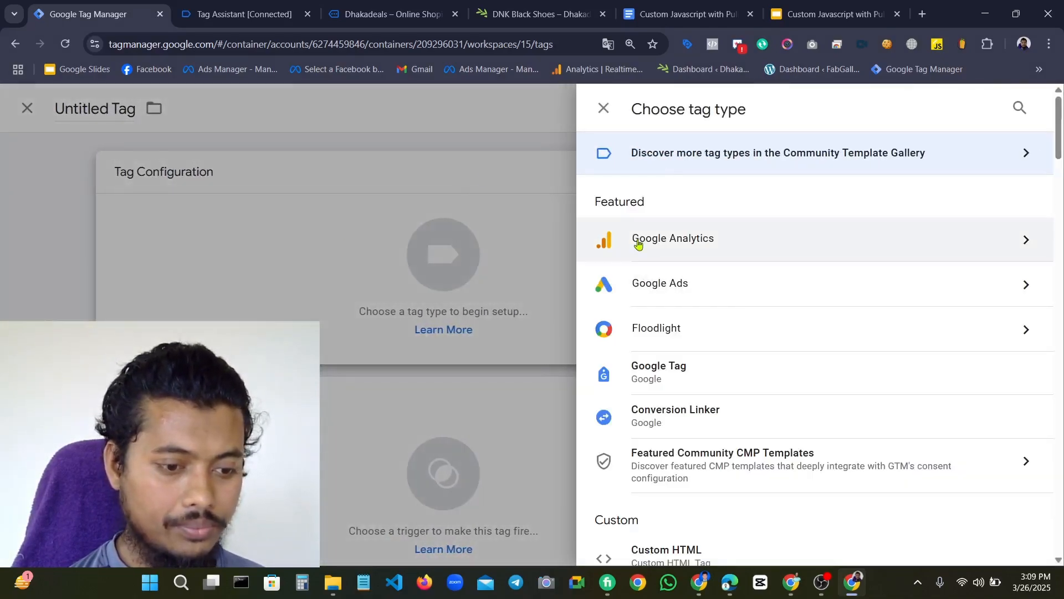
{"action": "scroll", "coordinate": [642, 277], "scroll_direction": "down", "scroll_amount": 6}
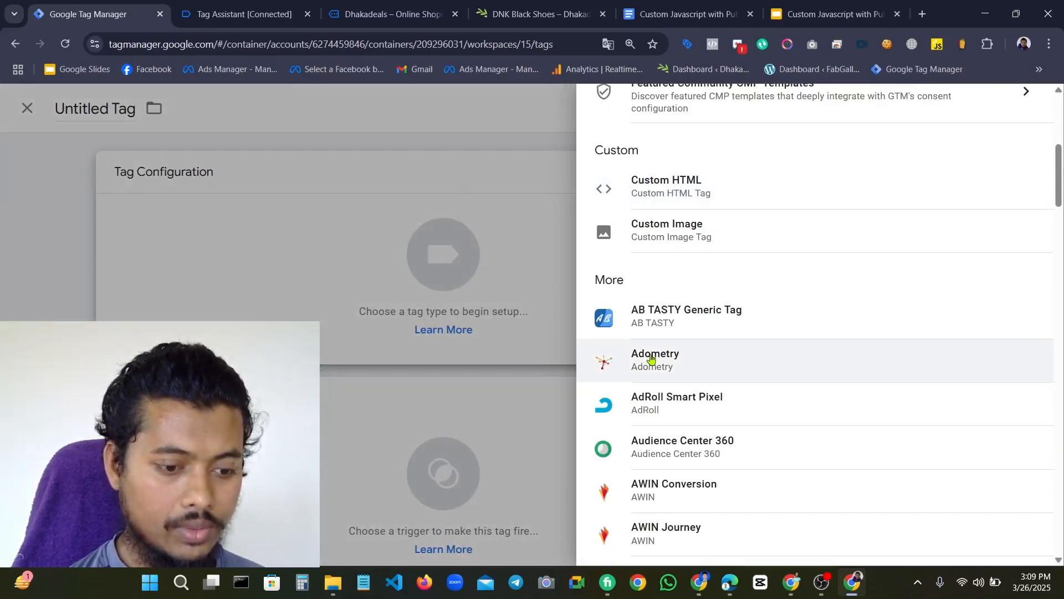
{"action": "left_click", "coordinate": [674, 184]}
Paste the copied window.localStorage.setItem("first_name", line into the new tag's HTML code
{"action": "left_click", "coordinate": [329, 338]}
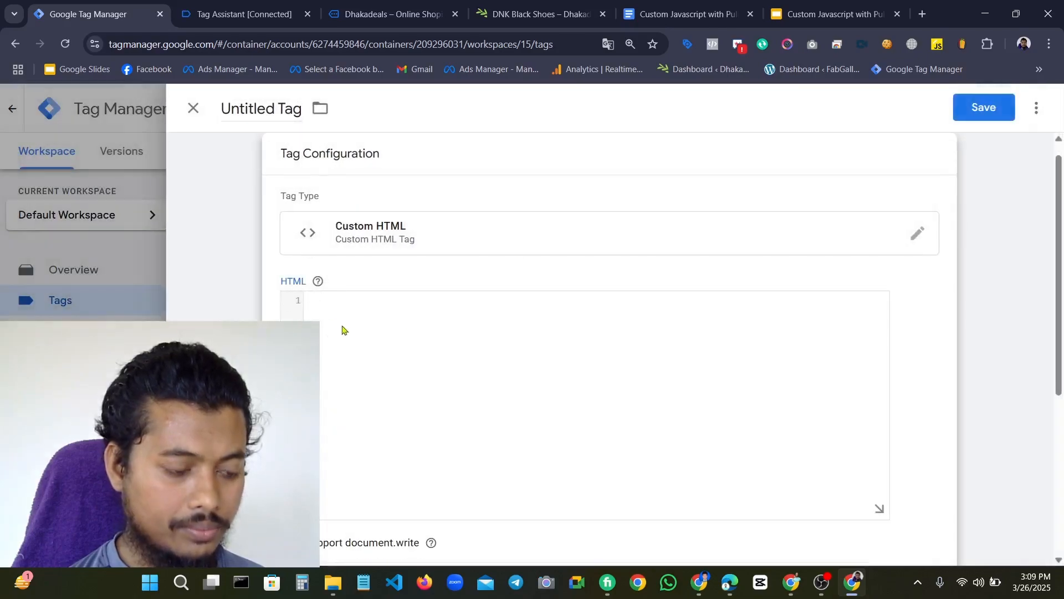
{"action": "key", "text": "super+v"}
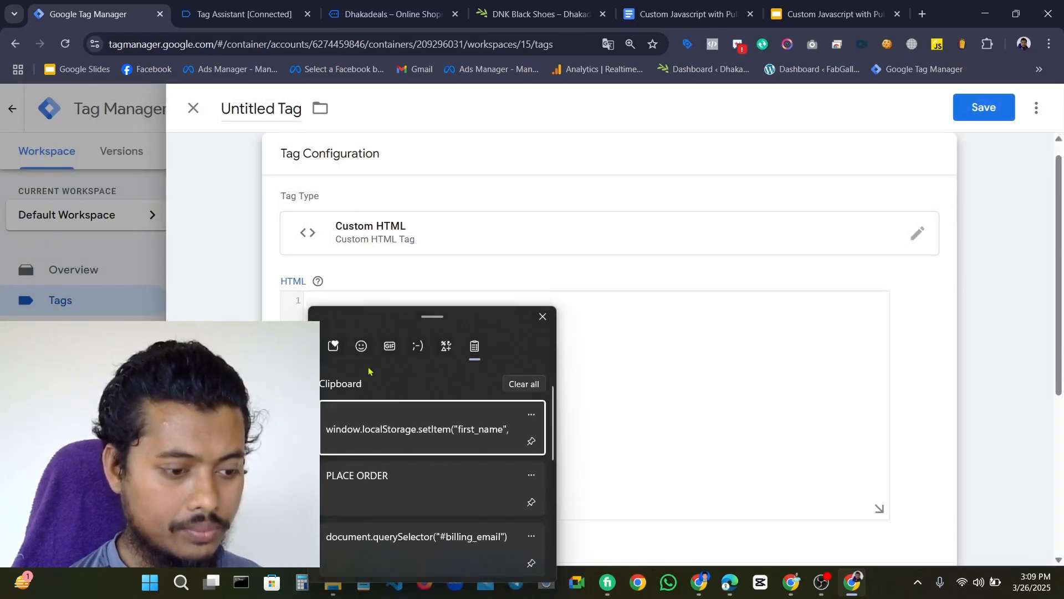
{"action": "left_click", "coordinate": [400, 431]}
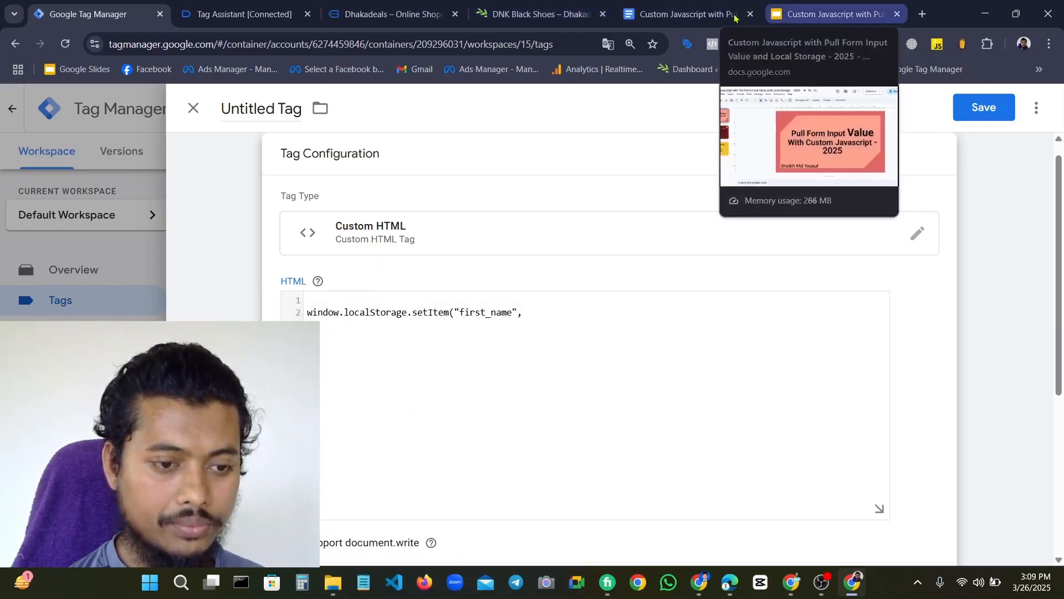
Copy document.querySelector("#billing_first_name") from the document's Pull Form Value with JS section and return to the untitled tag
{"action": "left_click", "coordinate": [645, 16]}
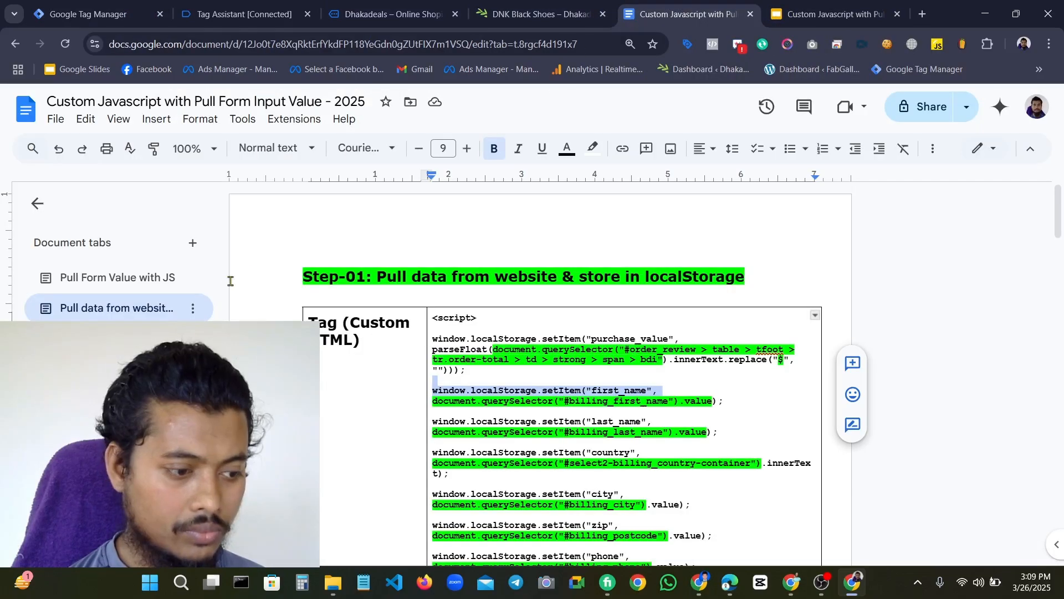
{"action": "left_click", "coordinate": [138, 283]}
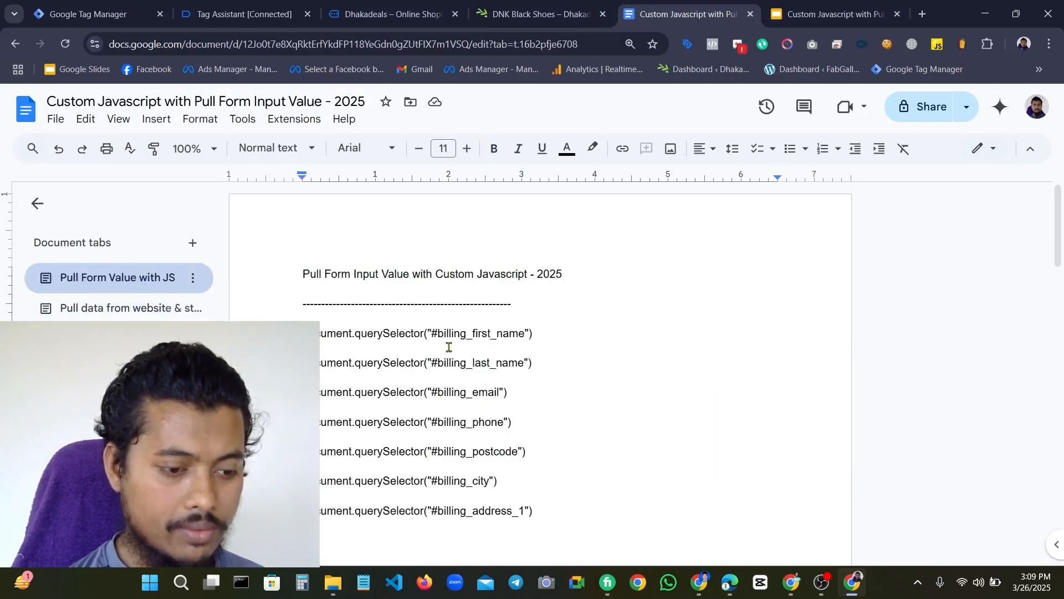
{"action": "left_click", "coordinate": [542, 331]}
{"action": "key", "text": "shift+Home"}
{"action": "key", "text": "ctrl+c"}
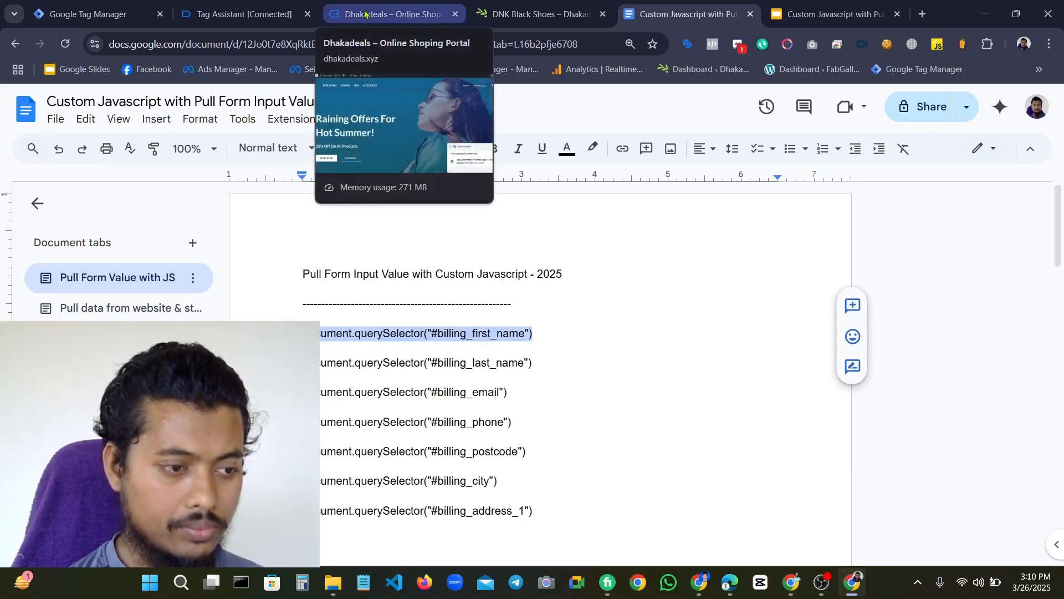
{"action": "left_click", "coordinate": [89, 14]}
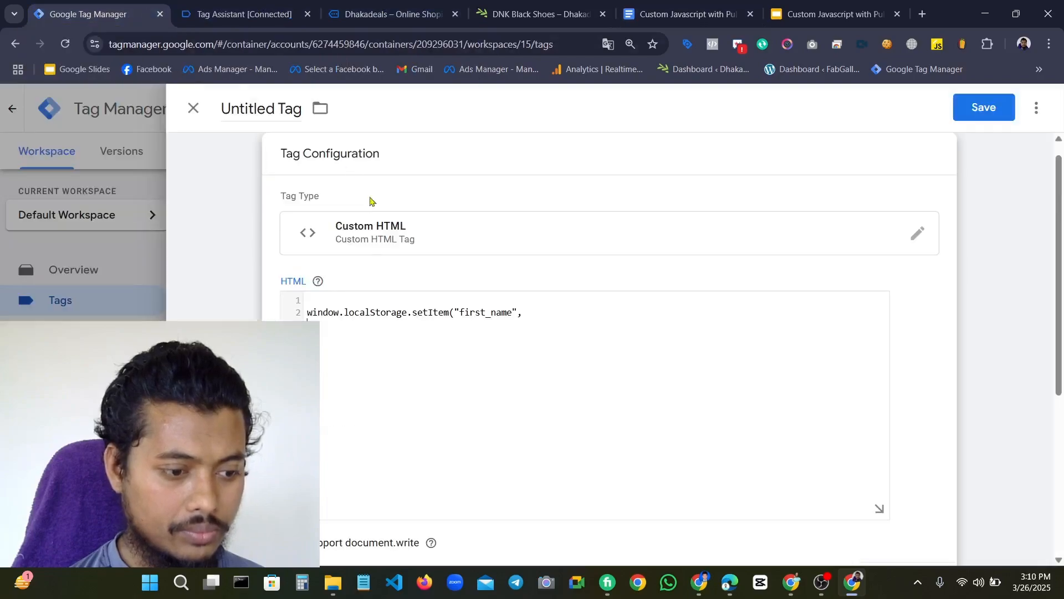
Paste document.querySelector("#billing_first_name") below the setItem line and add <script> above and below the code
{"action": "key", "text": "ctrl+v"}
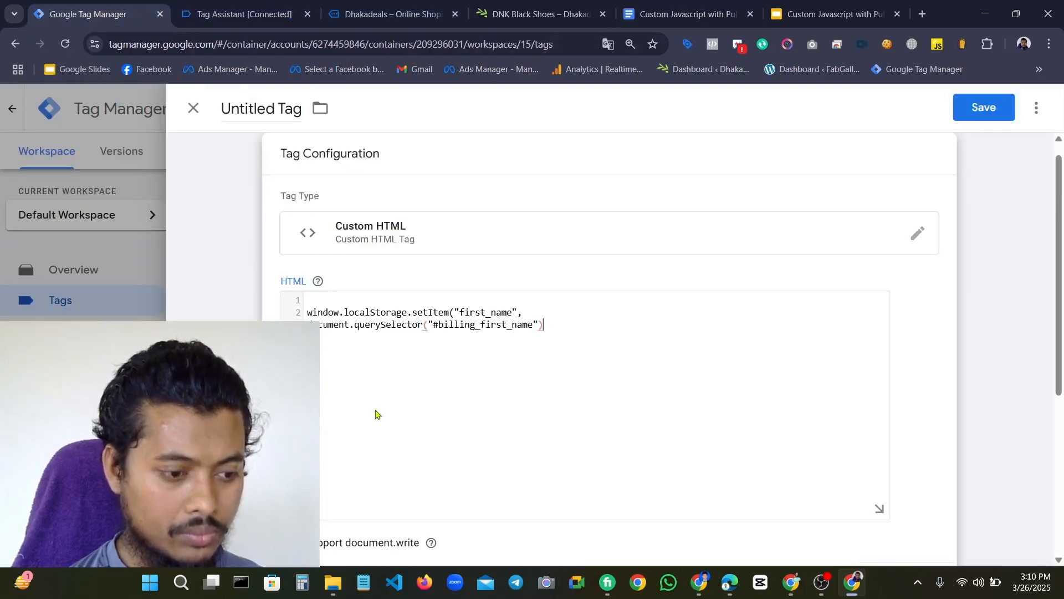
{"action": "left_click", "coordinate": [320, 299]}
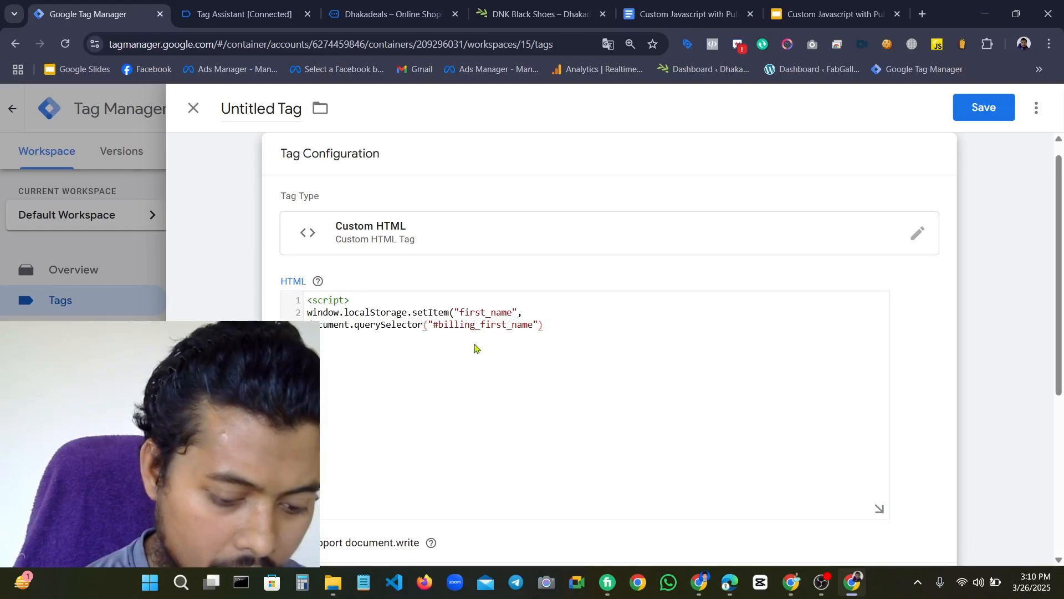
{"action": "key", "text": "Return"}
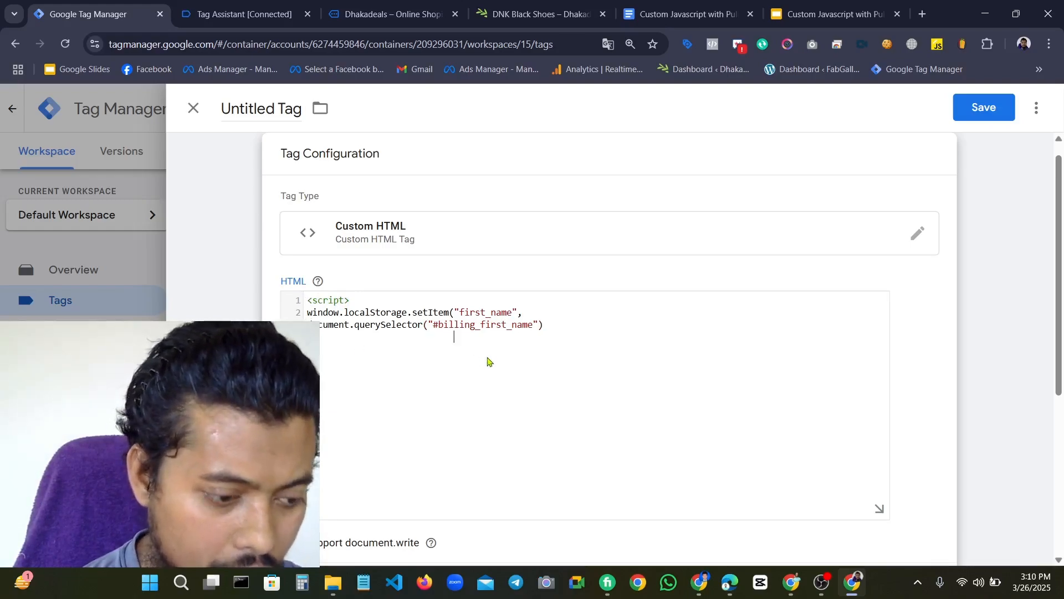
{"action": "type", "text": "<script>"}
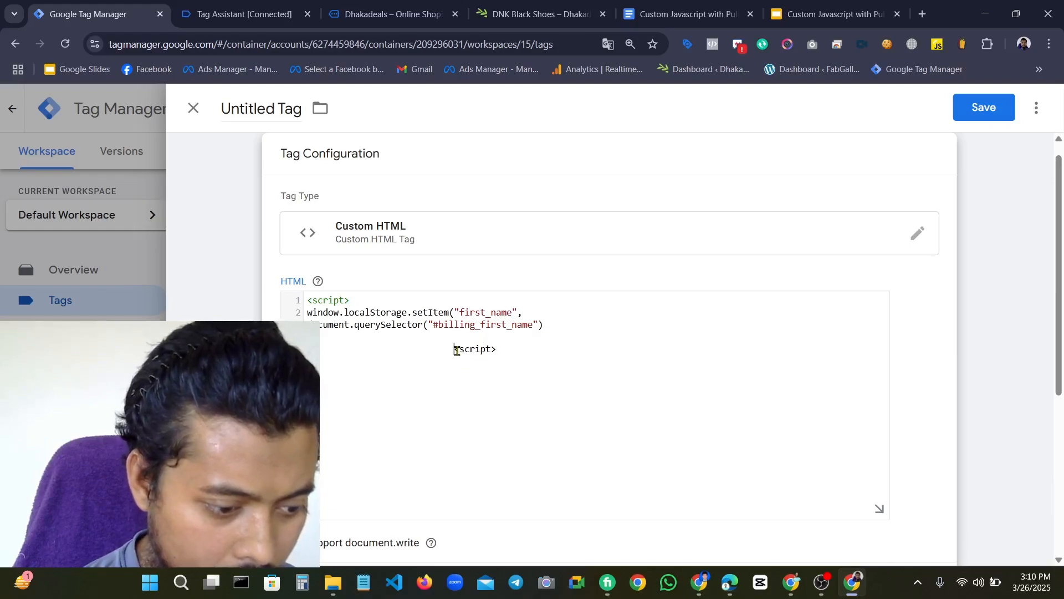
Remove the blank line and indentation before the last <script> and change it into the closing </script> tag
{"action": "key", "text": "BackSpace"}
{"action": "key", "text": "BackSpace"}
{"action": "key", "text": "BackSpace"}
{"action": "key", "text": "BackSpace"}
{"action": "key", "text": "BackSpace"}
{"action": "key", "text": "BackSpace"}
{"action": "key", "text": "BackSpace"}
{"action": "key", "text": "BackSpace"}
{"action": "key", "text": "BackSpace"}
{"action": "key", "text": "BackSpace"}
{"action": "key", "text": "BackSpace"}
{"action": "key", "text": "BackSpace"}
{"action": "key", "text": "BackSpace"}
{"action": "key", "text": "BackSpace"}
{"action": "key", "text": "BackSpace"}
{"action": "key", "text": "BackSpace"}
{"action": "key", "text": "BackSpace"}
{"action": "key", "text": "BackSpace"}
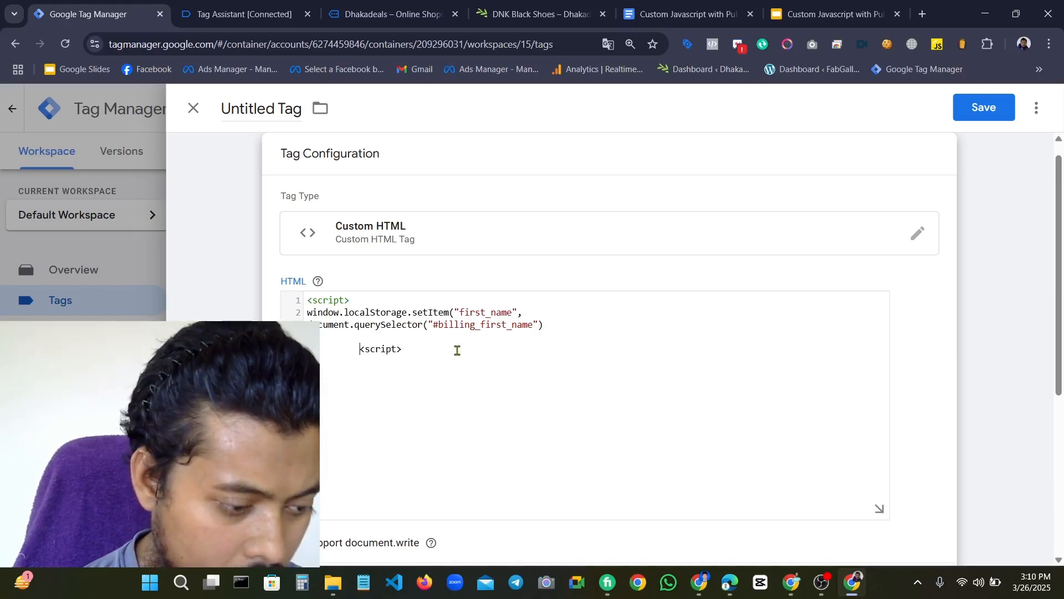
{"action": "key", "text": "BackSpace"}
{"action": "key", "text": "BackSpace"}
{"action": "key", "text": "BackSpace"}
{"action": "key", "text": "BackSpace"}
{"action": "key", "text": "BackSpace"}
{"action": "key", "text": "BackSpace"}
{"action": "key", "text": "BackSpace"}
{"action": "key", "text": "BackSpace"}
{"action": "key", "text": "BackSpace"}
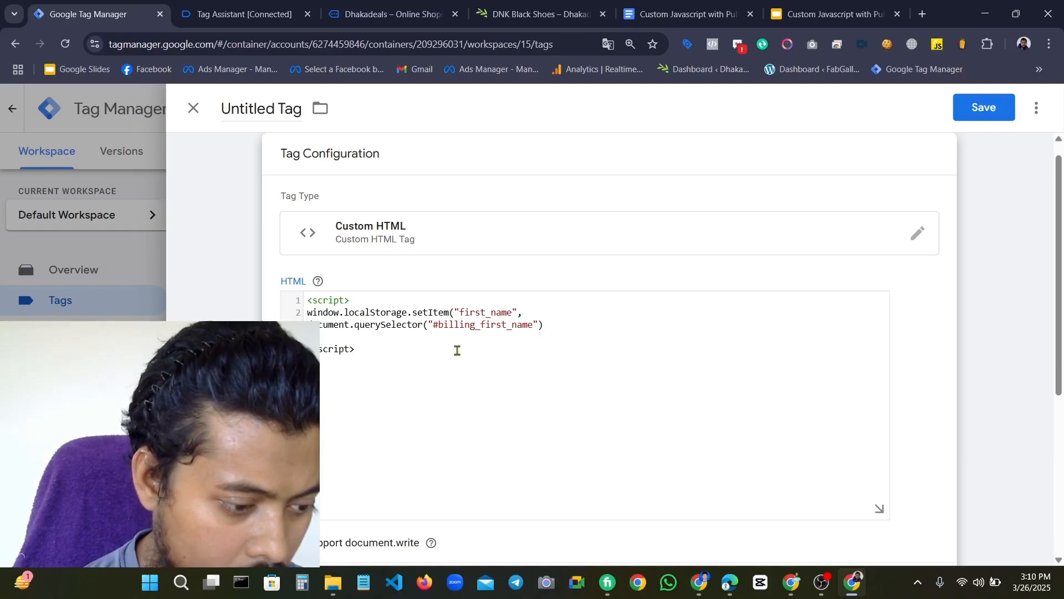
{"action": "key", "text": "ctrl+z"}
{"action": "key", "text": "BackSpace"}
{"action": "key", "text": "BackSpace"}
{"action": "key", "text": "BackSpace"}
{"action": "key", "text": "BackSpace"}
{"action": "key", "text": "BackSpace"}
{"action": "key", "text": "BackSpace"}
{"action": "key", "text": "BackSpace"}
{"action": "key", "text": "BackSpace"}
{"action": "key", "text": "BackSpace"}
{"action": "key", "text": "BackSpace"}
{"action": "key", "text": "BackSpace"}
{"action": "key", "text": "BackSpace"}
{"action": "key", "text": "BackSpace"}
{"action": "key", "text": "BackSpace"}
{"action": "key", "text": "BackSpace"}
{"action": "key", "text": "BackSpace"}
{"action": "key", "text": "BackSpace"}
{"action": "key", "text": "BackSpace"}
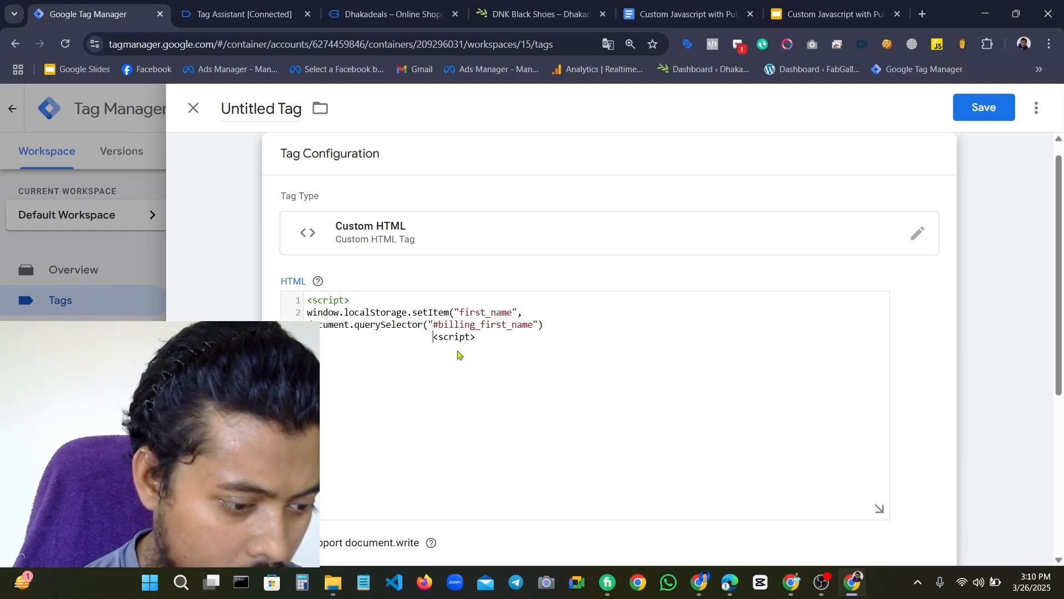
{"action": "key", "text": "BackSpace"}
{"action": "key", "text": "BackSpace"}
{"action": "key", "text": "BackSpace"}
{"action": "key", "text": "BackSpace"}
{"action": "key", "text": "BackSpace"}
{"action": "key", "text": "BackSpace"}
{"action": "key", "text": "BackSpace"}
{"action": "key", "text": "BackSpace"}
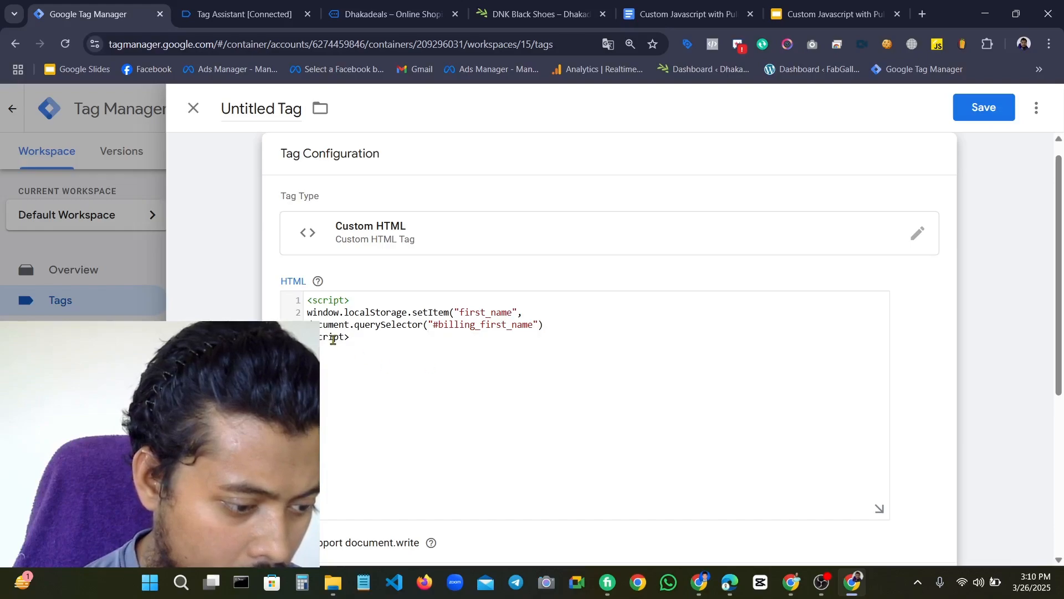
{"action": "type", "text": "/"}
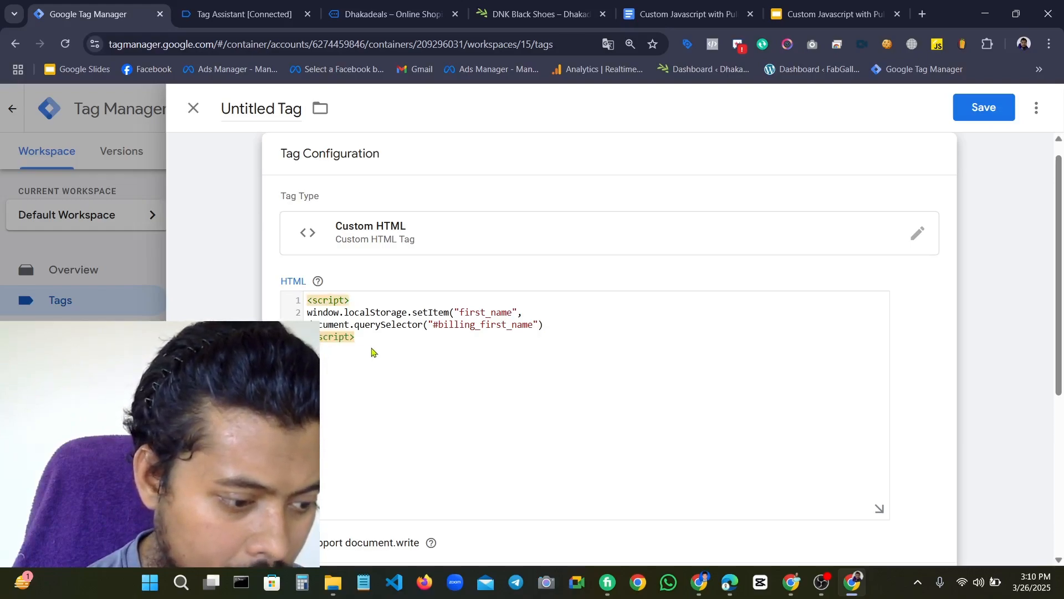
Add two blank lines after the querySelector line and one blank line after the opening <script> tag
{"action": "left_click", "coordinate": [566, 323]}
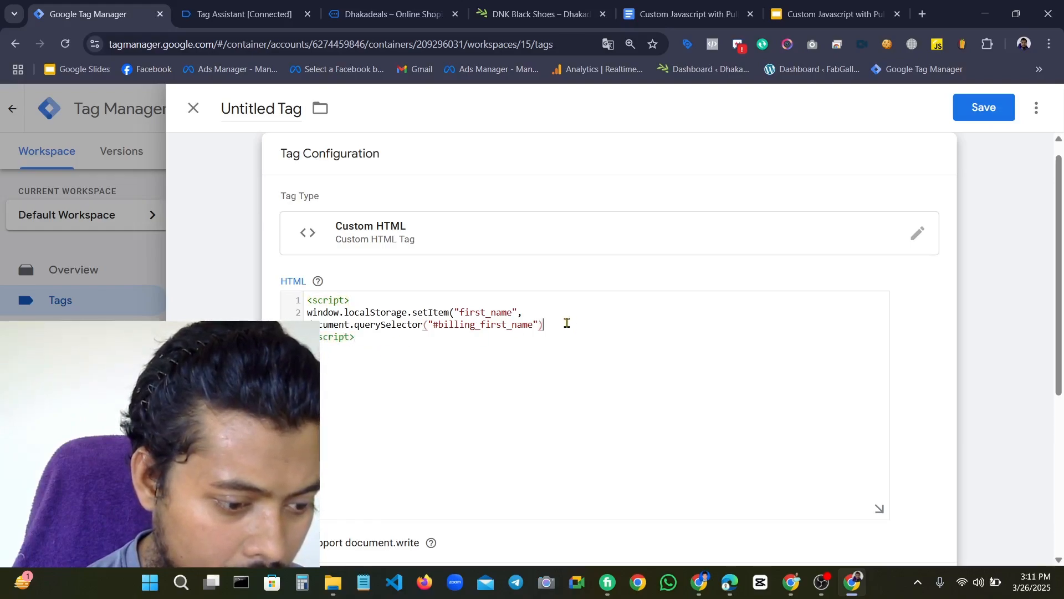
{"action": "key", "text": "Return"}
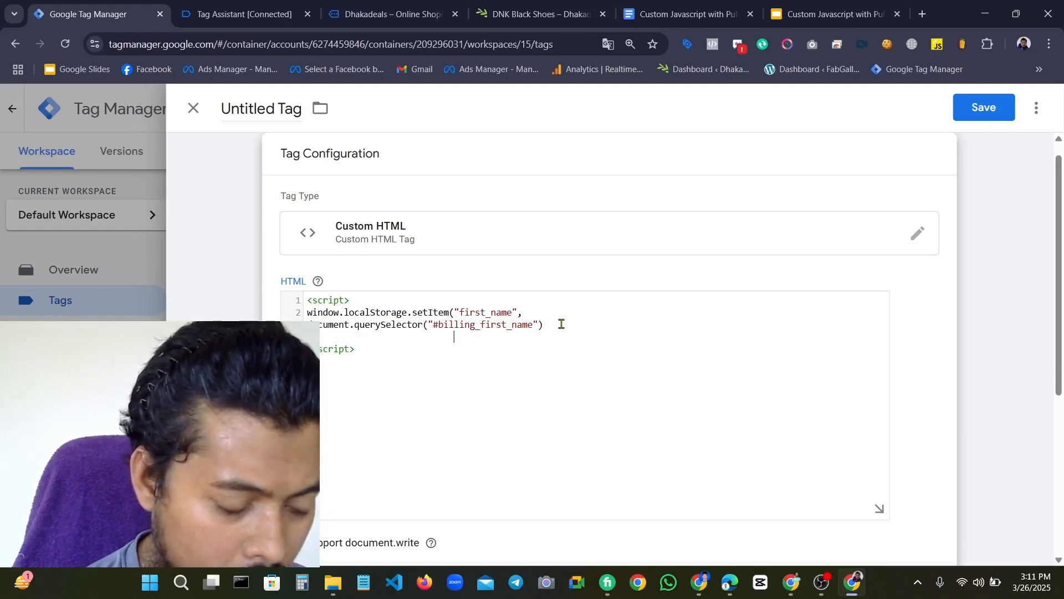
{"action": "key", "text": "Return"}
{"action": "left_click", "coordinate": [371, 298]}
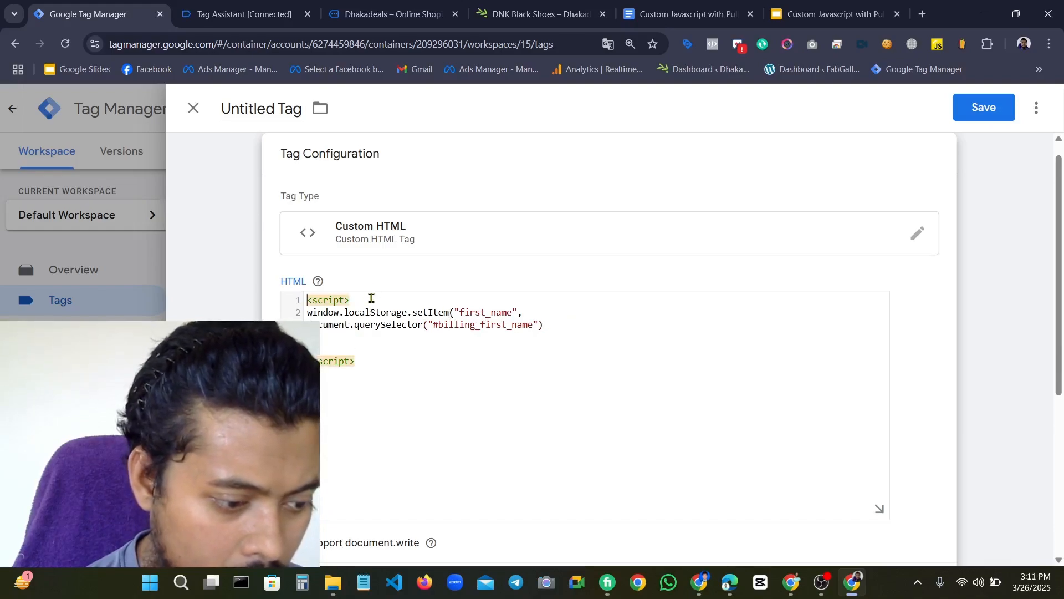
{"action": "key", "text": "Return"}
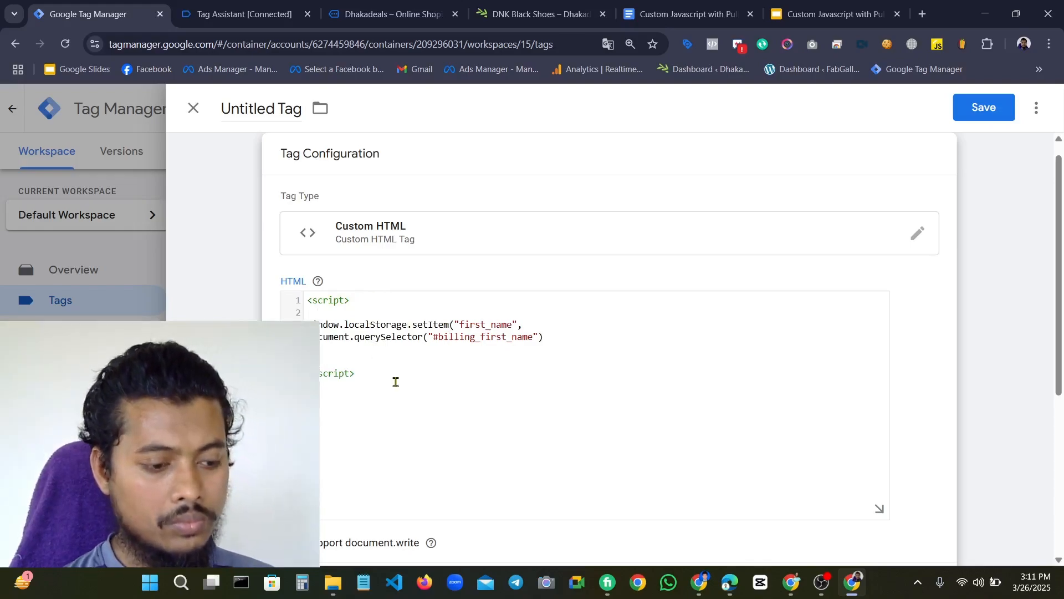
{"action": "left_click", "coordinate": [822, 582]}
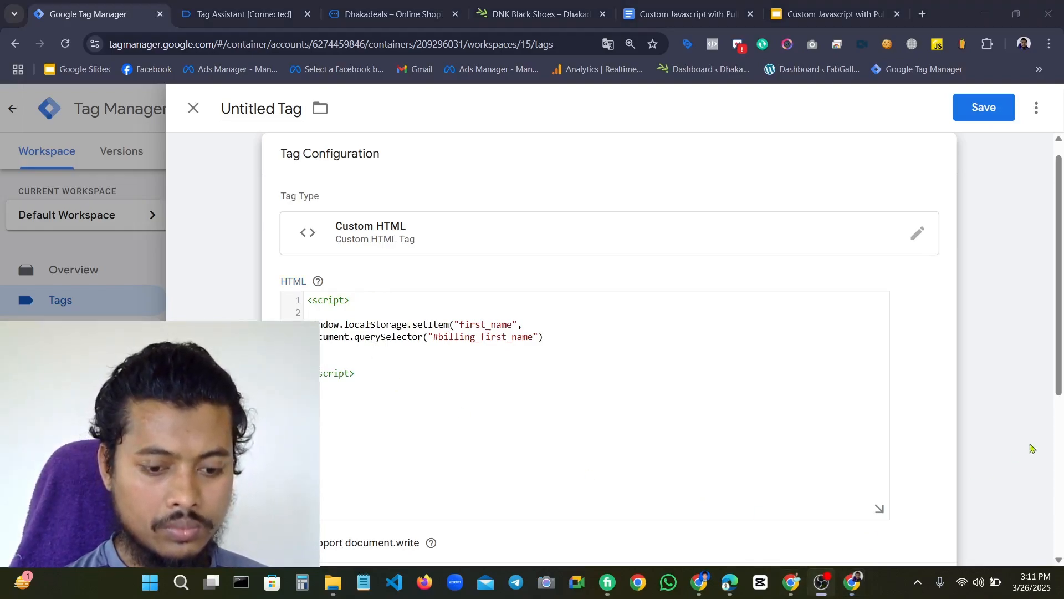
{"action": "left_click", "coordinate": [852, 582]}
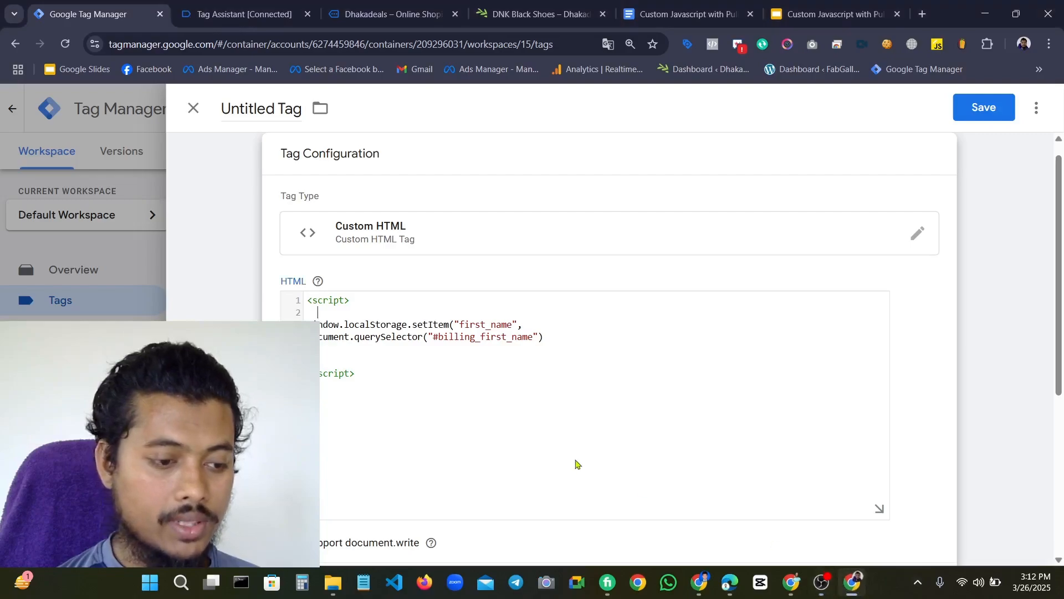
Append .value; to the document.querySelector("#billing_first_name") line in the tag's HTML code
{"action": "left_click", "coordinate": [574, 344]}
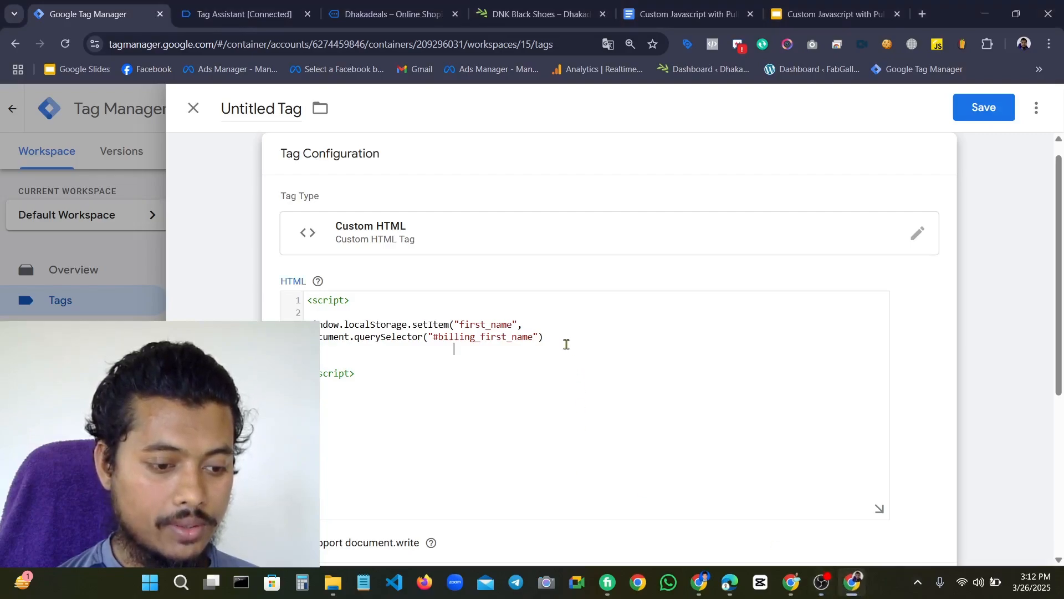
{"action": "left_click", "coordinate": [821, 582]}
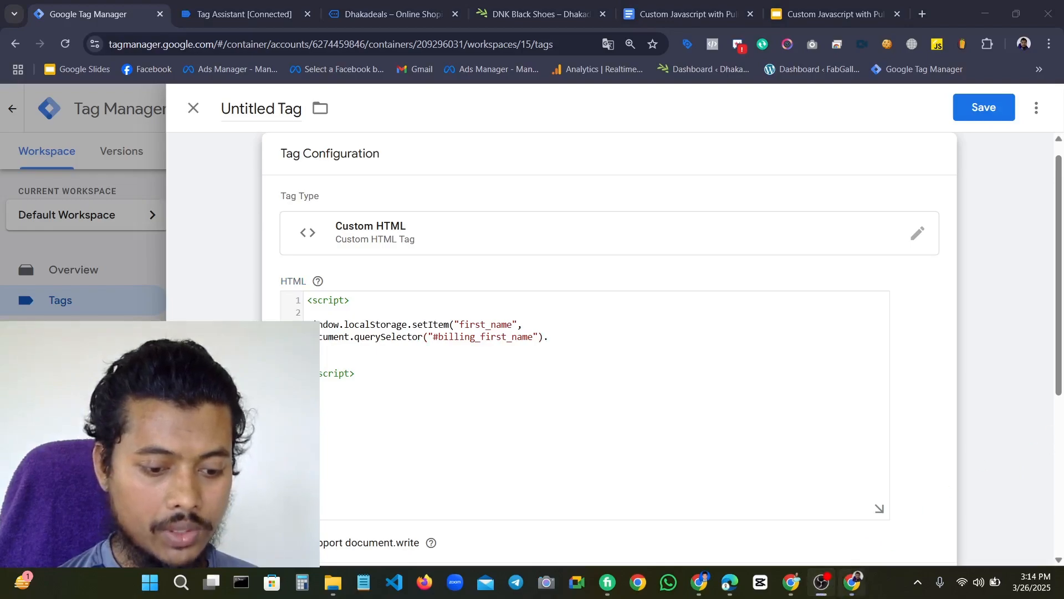
{"action": "left_click", "coordinate": [827, 586]}
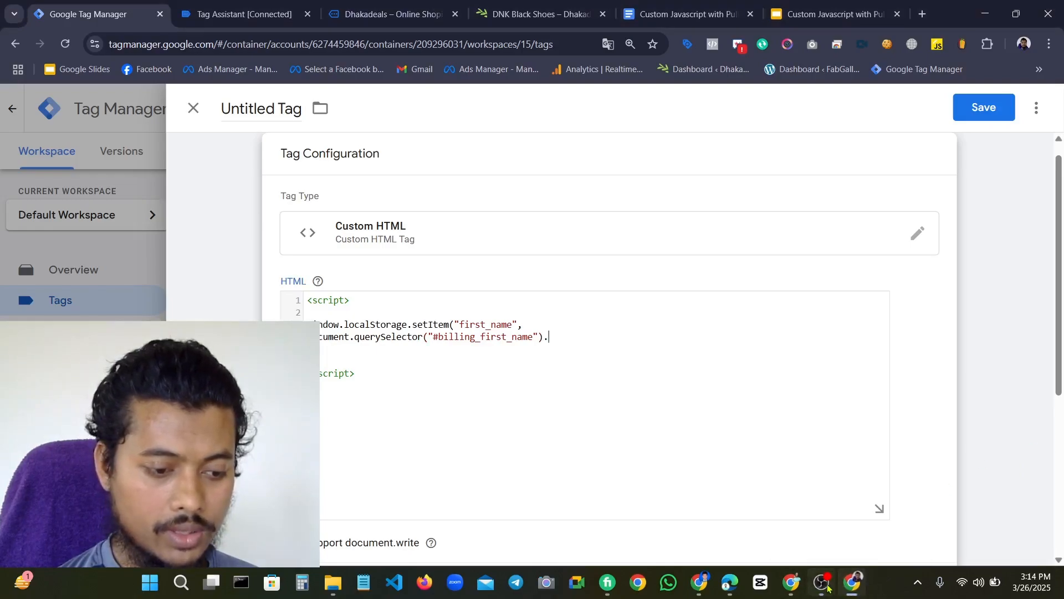
{"action": "type", "text": "v"}
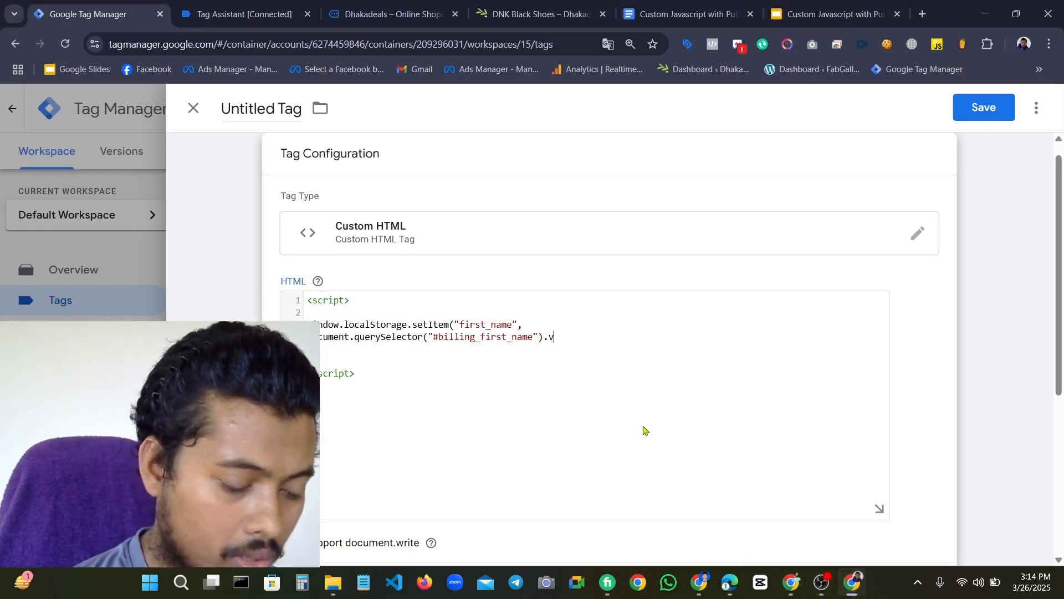
{"action": "type", "text": "alue;"}
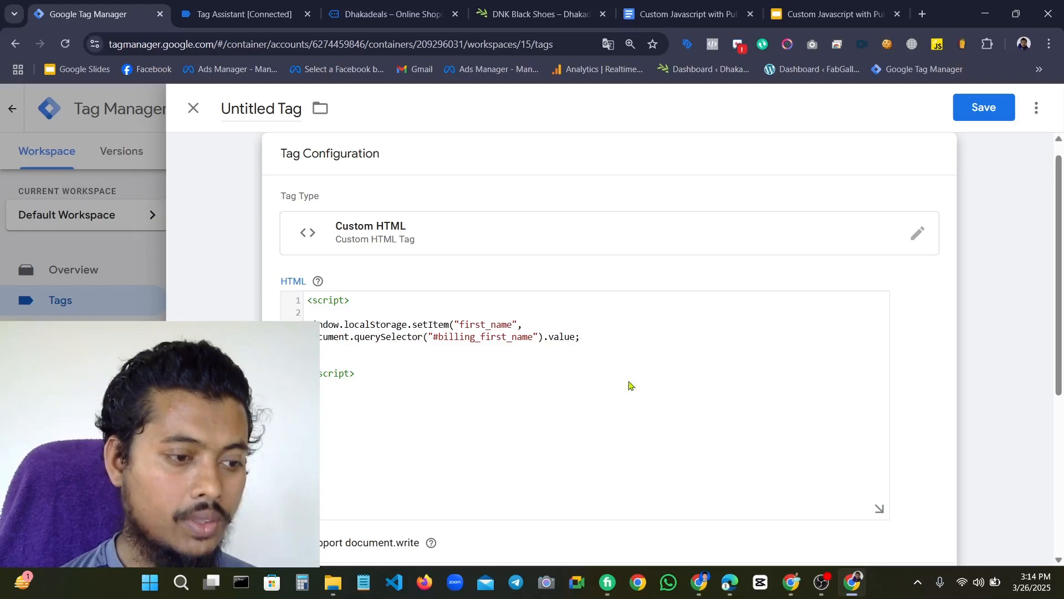
Rename the untitled tag to "Checkout Page All Data - Tag", correcting the spacing of the first two words
{"action": "left_click", "coordinate": [265, 107]}
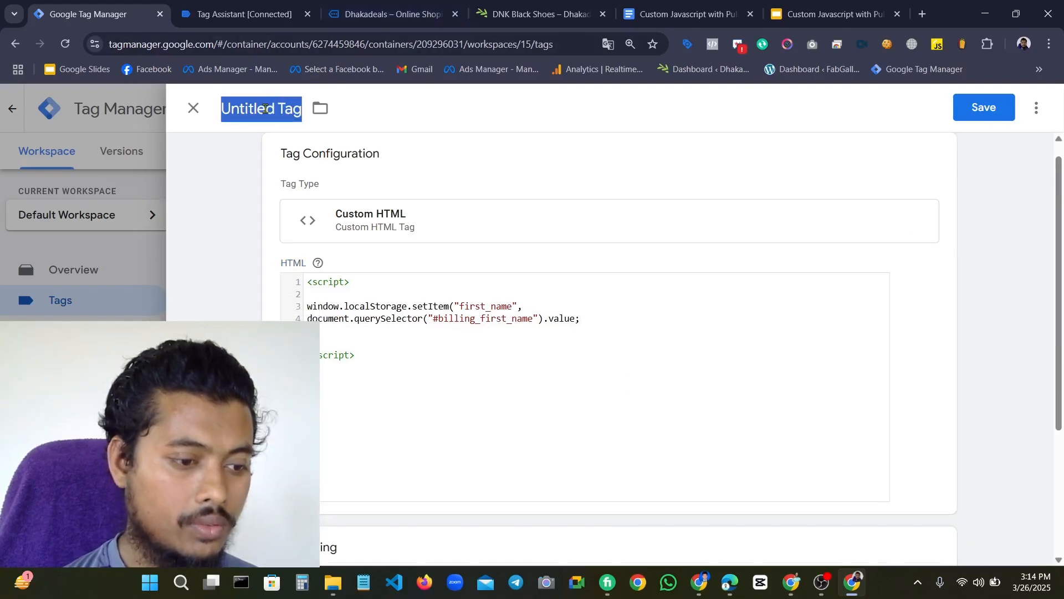
{"action": "key", "text": "BackSpace"}
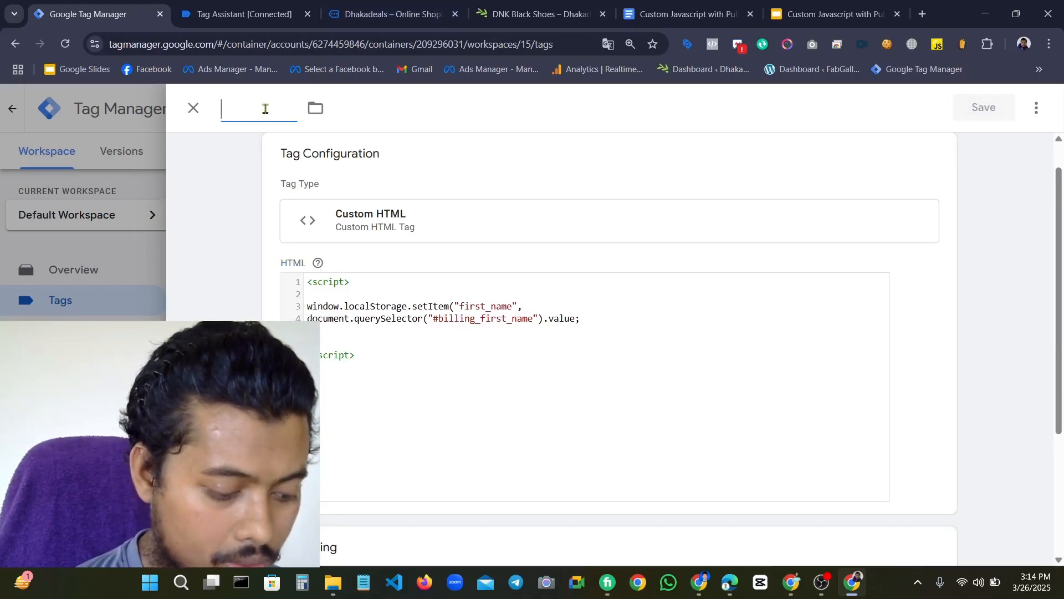
{"action": "type", "text": "Che"}
{"action": "key", "text": "BackSpace"}
{"action": "key", "text": "BackSpace"}
{"action": "key", "text": "BackSpace"}
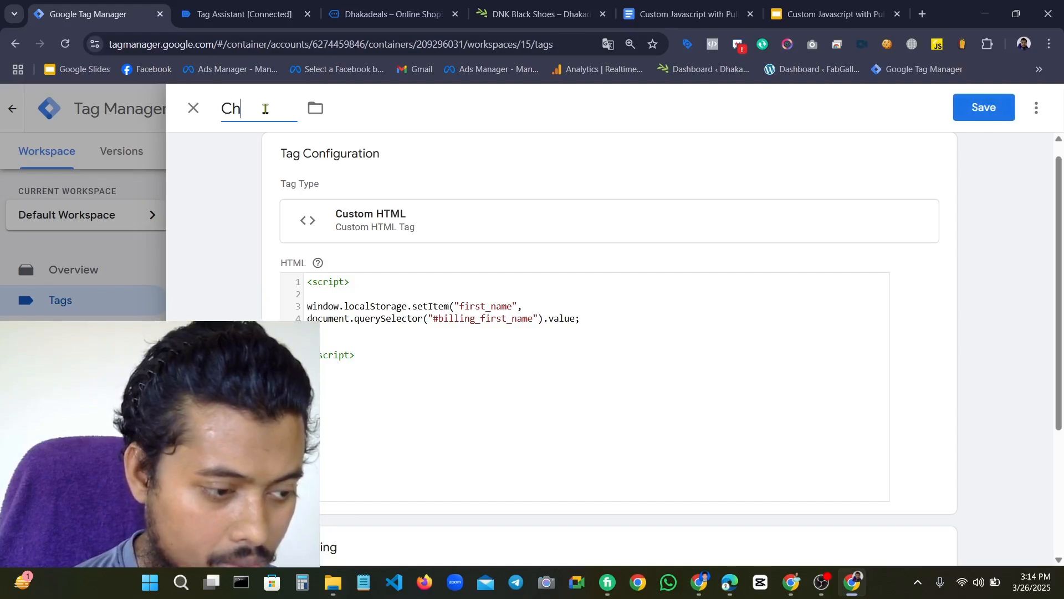
{"action": "type", "text": "Chec"}
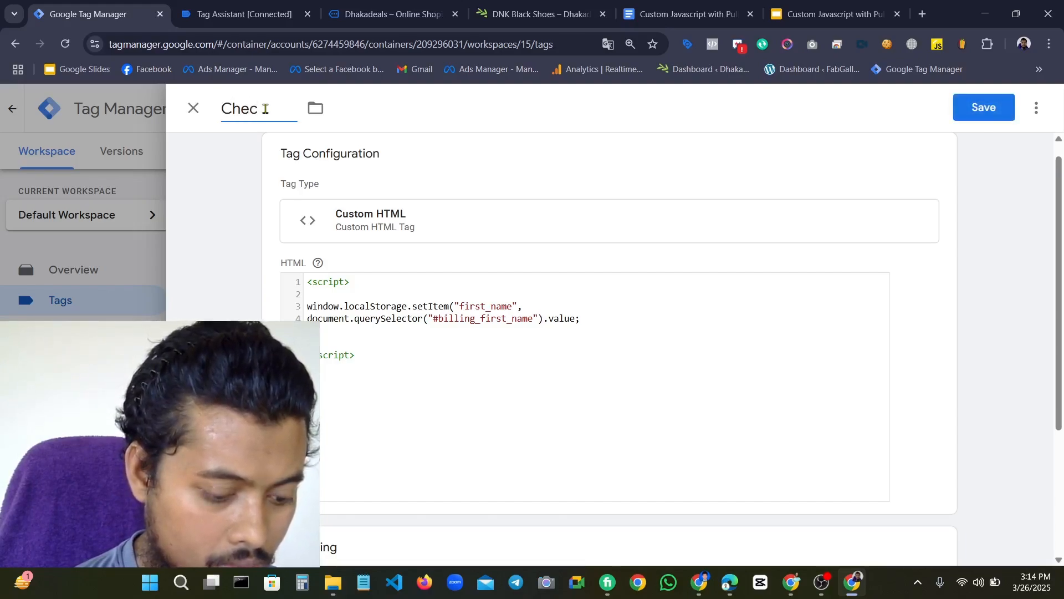
{"action": "type", "text": "kout"}
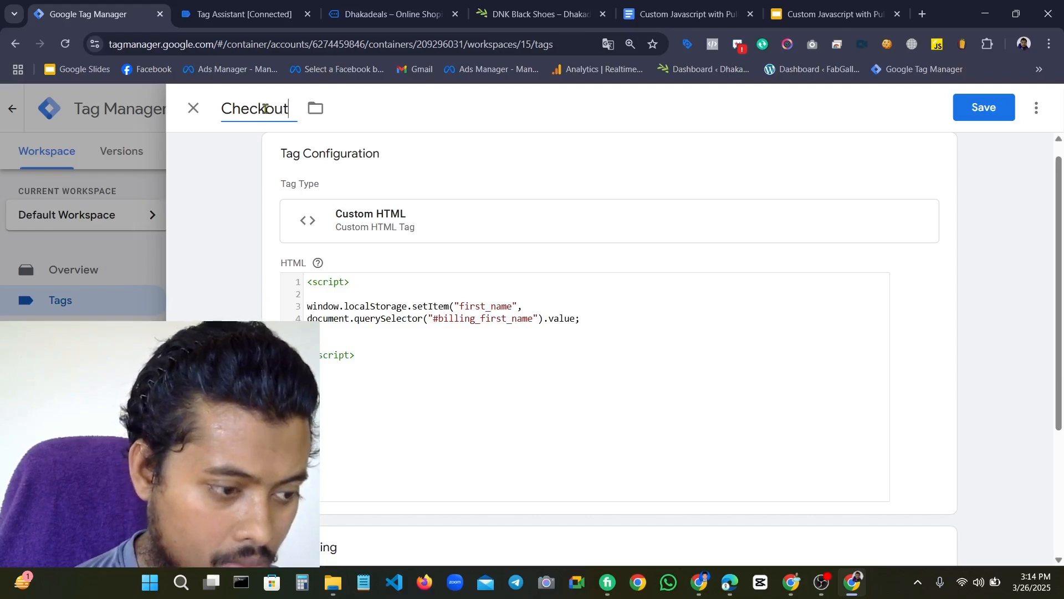
{"action": "type", "text": "Page"}
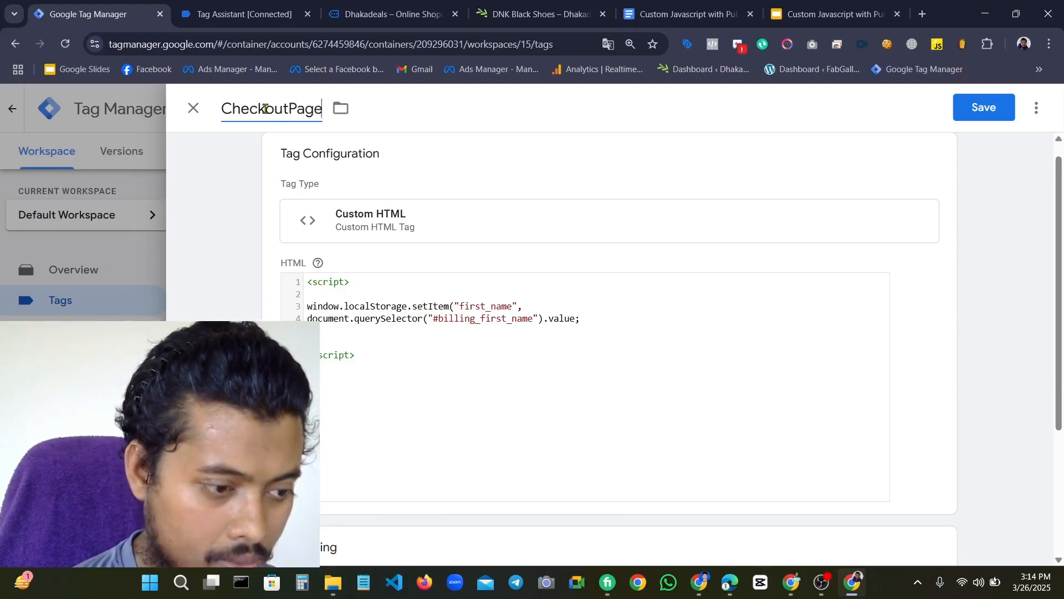
{"action": "type", "text": " All"}
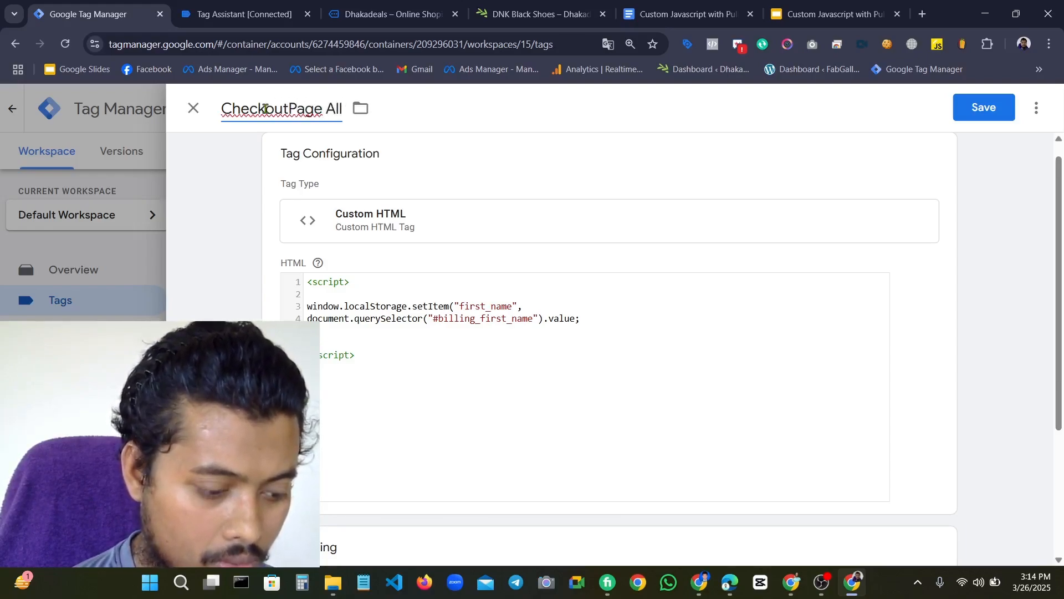
{"action": "type", "text": " -"}
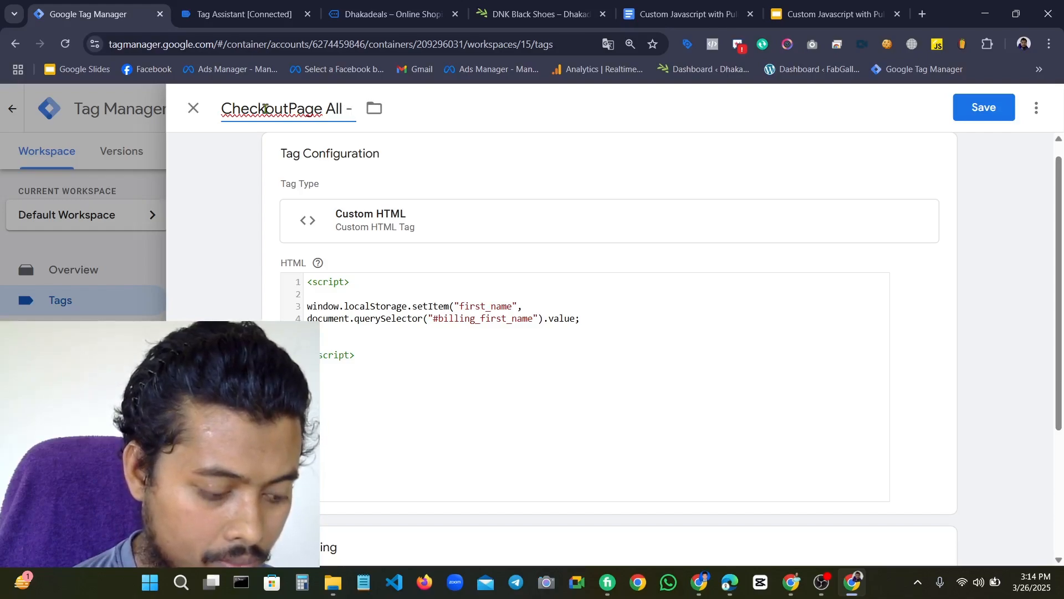
{"action": "key", "text": "BackSpace"}
{"action": "key", "text": "BackSpace"}
{"action": "key", "text": "BackSpace"}
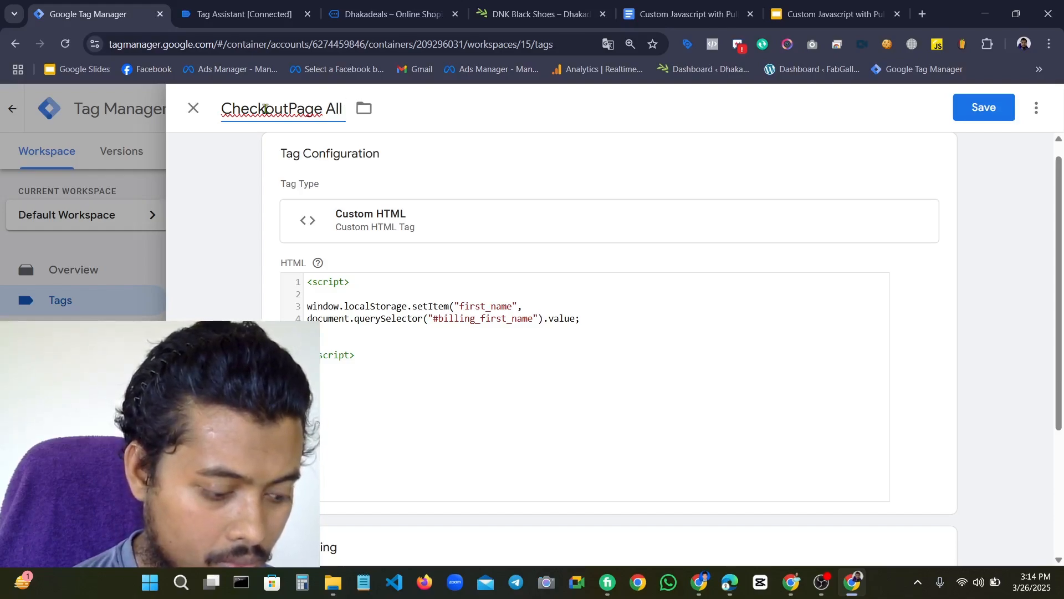
{"action": "type", "text": "Data - "}
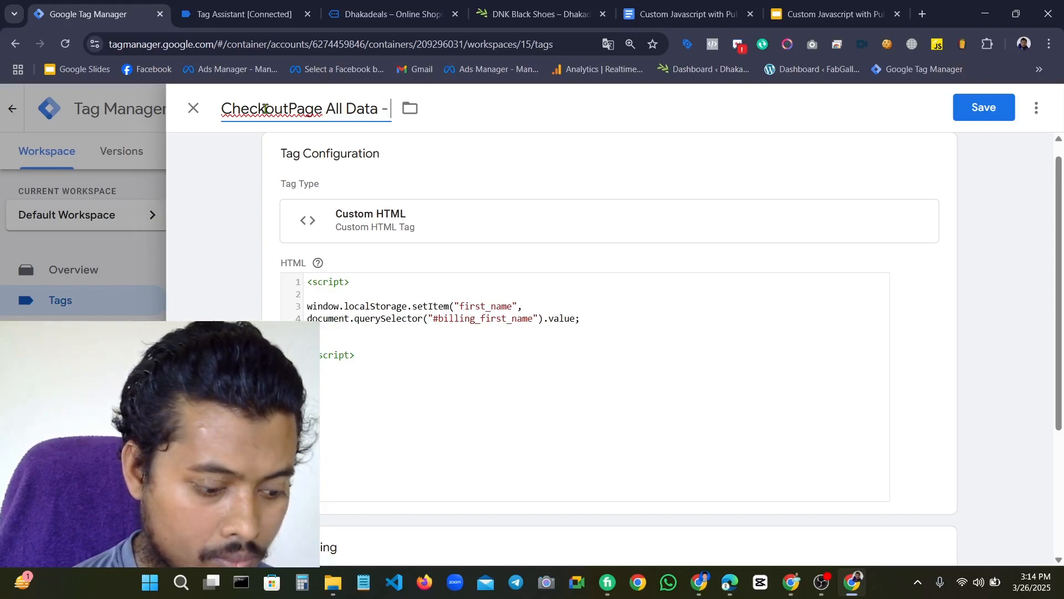
{"action": "type", "text": "Tag"}
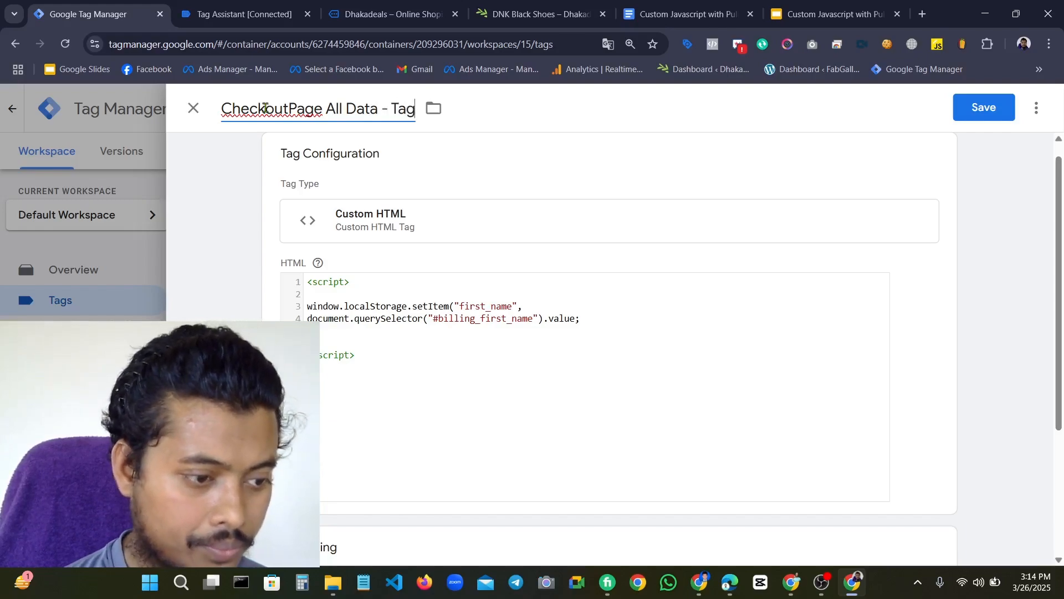
{"action": "right_click", "coordinate": [268, 108]}
{"action": "left_click", "coordinate": [331, 126]}
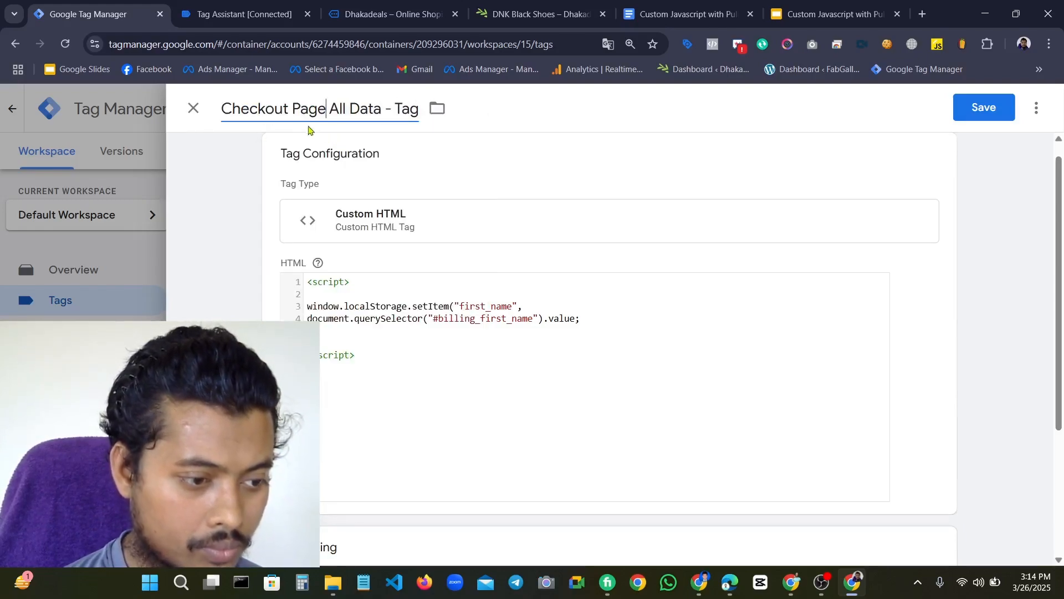
Replace the first two spaces in the tag's name with underscores so it reads "Checkout_Page_All Data - Tag"
{"action": "left_click", "coordinate": [290, 108]}
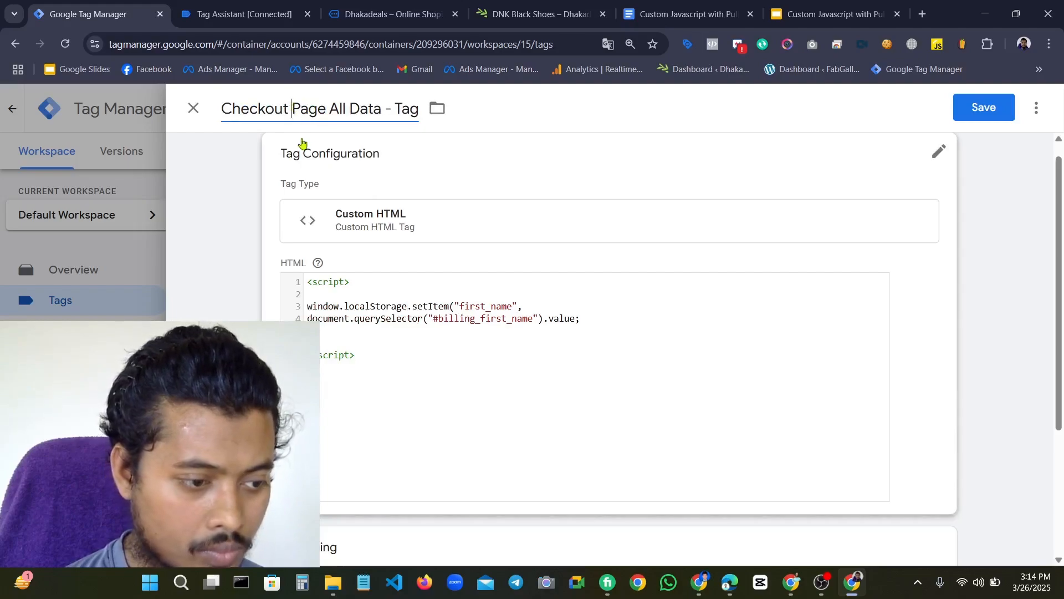
{"action": "key", "text": "BackSpace"}
{"action": "type", "text": "_"}
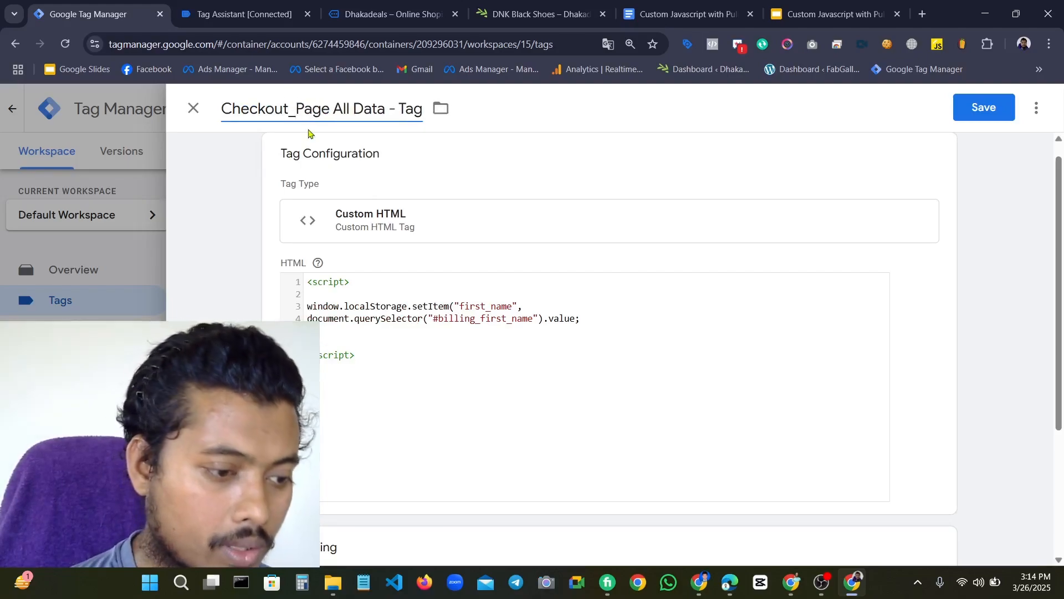
{"action": "left_click", "coordinate": [332, 111]}
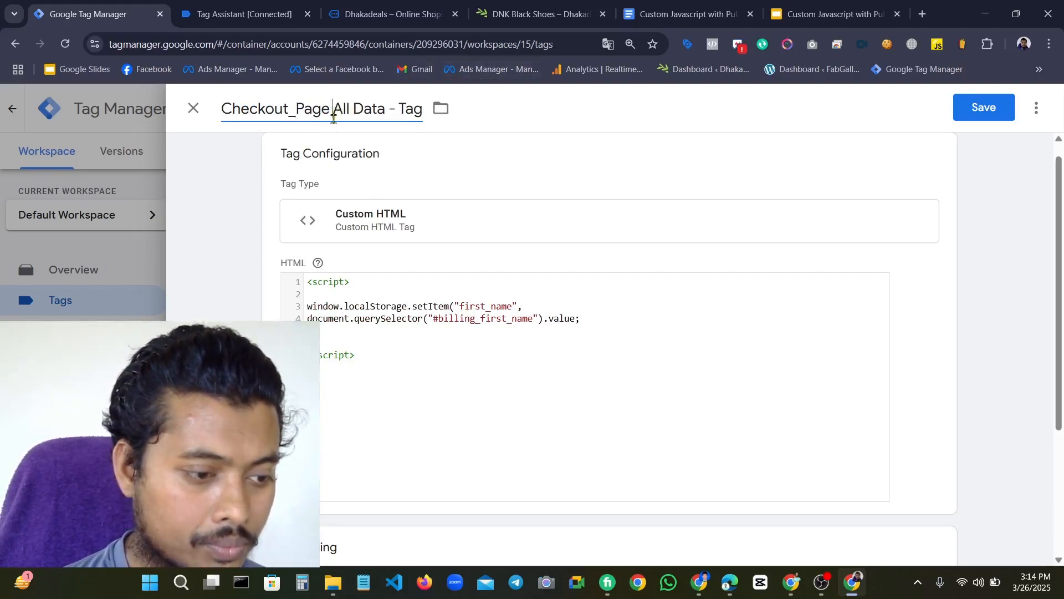
{"action": "key", "text": "BackSpace"}
{"action": "type", "text": "_"}
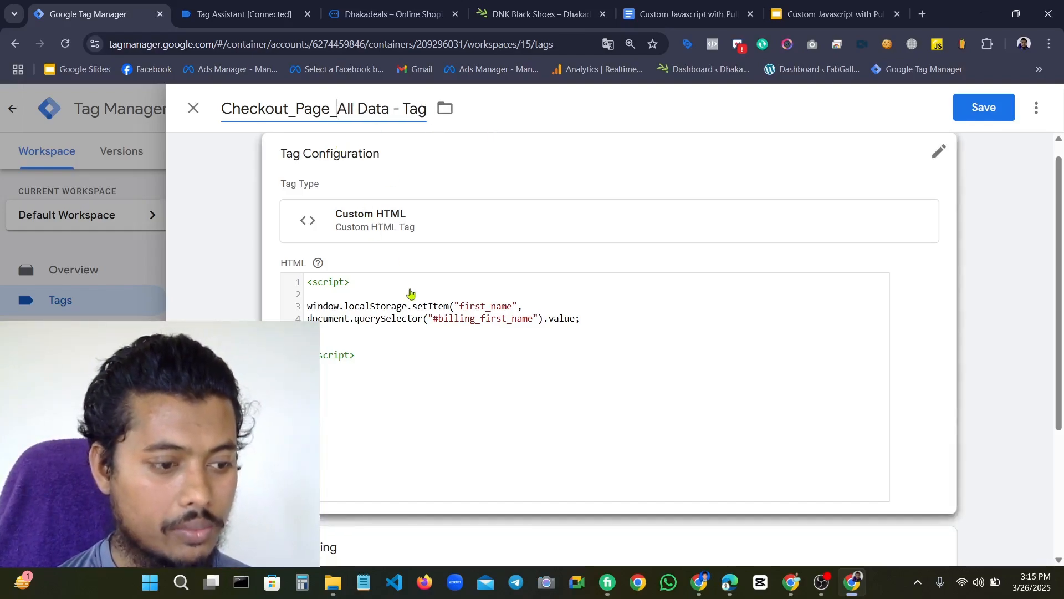
Assign the "Checkout_Page_Data -Trigger" trigger to the tag and save the tag
{"action": "scroll", "coordinate": [432, 316], "scroll_direction": "down", "scroll_amount": 3}
{"action": "scroll", "coordinate": [460, 333], "scroll_direction": "up", "scroll_amount": 4}
{"action": "scroll", "coordinate": [470, 315], "scroll_direction": "down", "scroll_amount": 3}
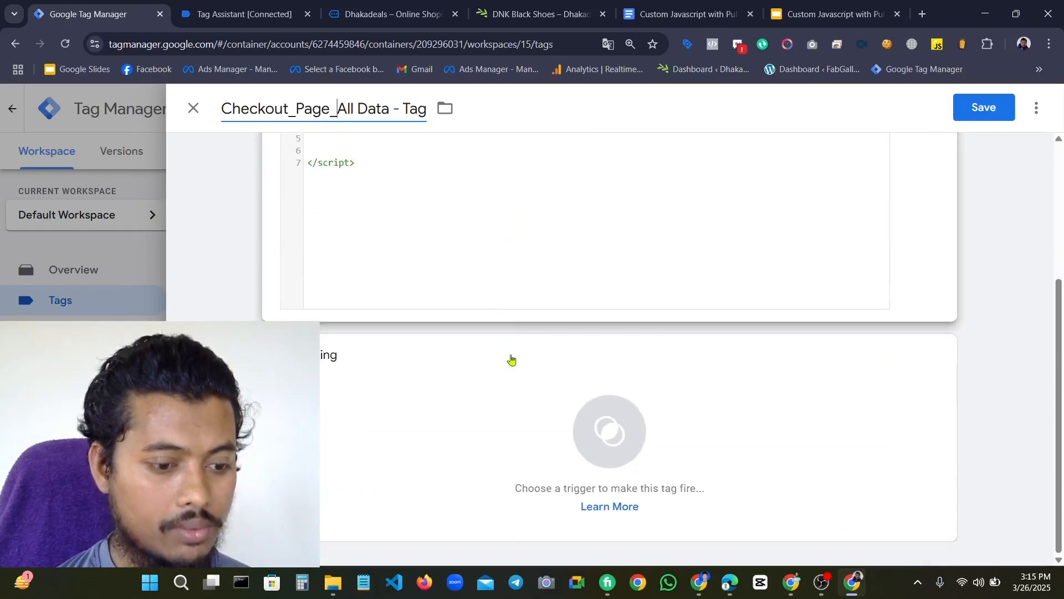
{"action": "left_click", "coordinate": [436, 412]}
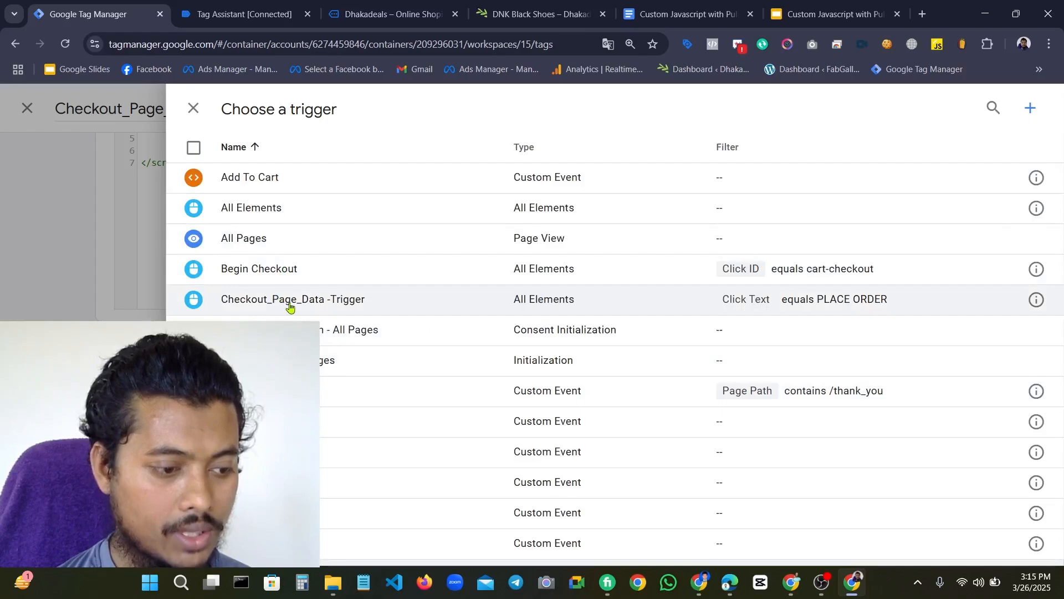
{"action": "left_click", "coordinate": [350, 302]}
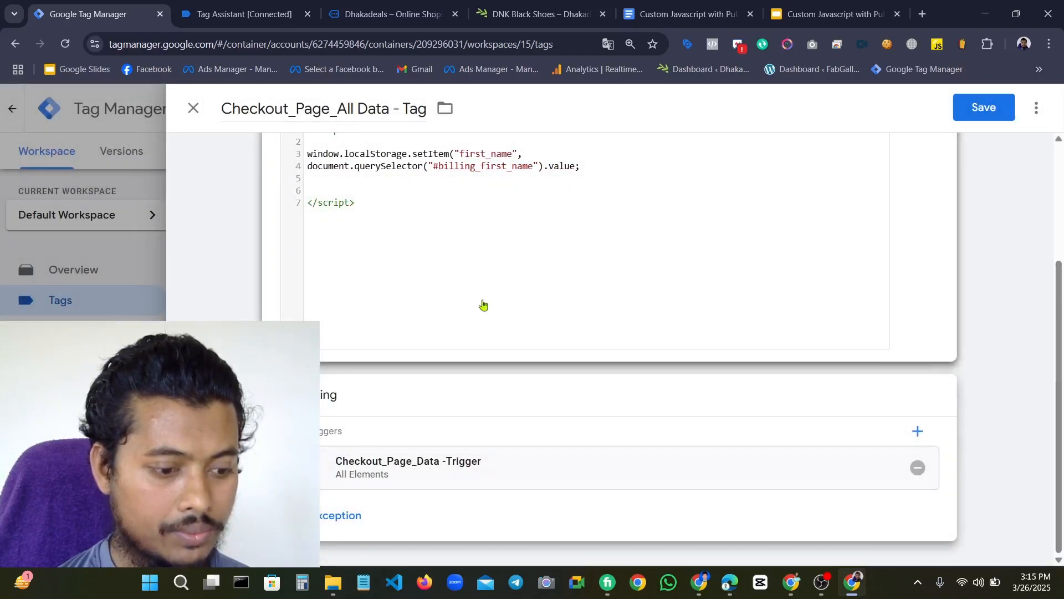
{"action": "scroll", "coordinate": [555, 302], "scroll_direction": "up", "scroll_amount": 3}
{"action": "left_click", "coordinate": [984, 119]}
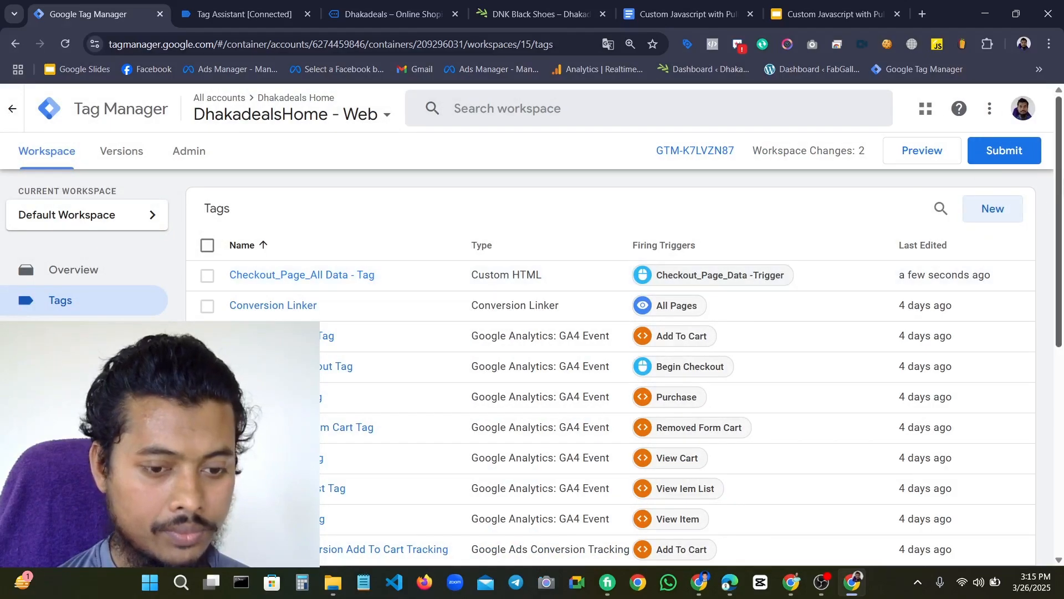
Try to publish the workspace changes as a new version without a name or description
{"action": "left_click", "coordinate": [1006, 151]}
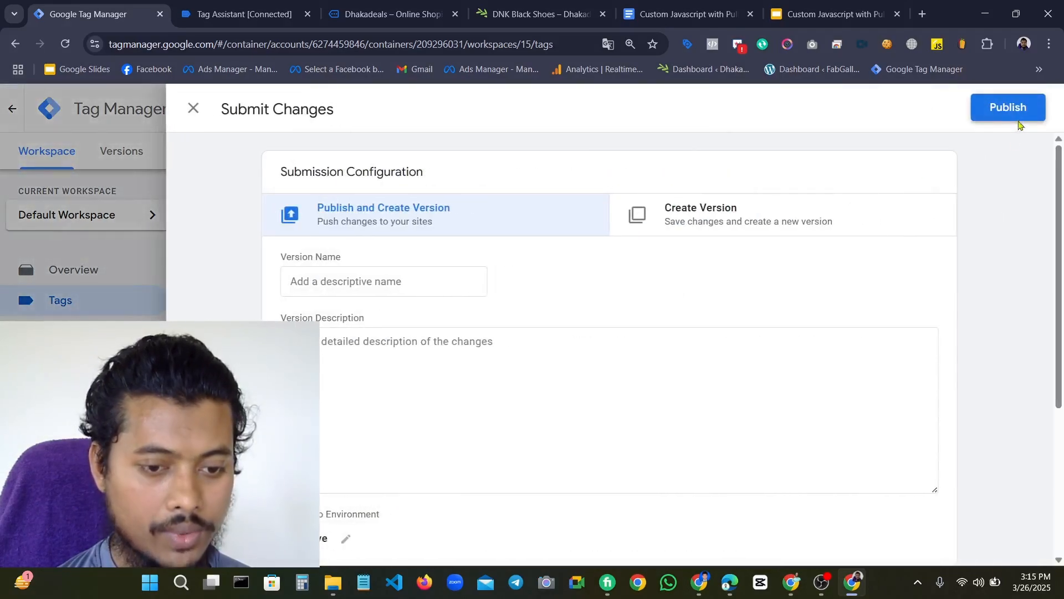
{"action": "left_click", "coordinate": [1020, 110]}
{"action": "left_click", "coordinate": [721, 524]}
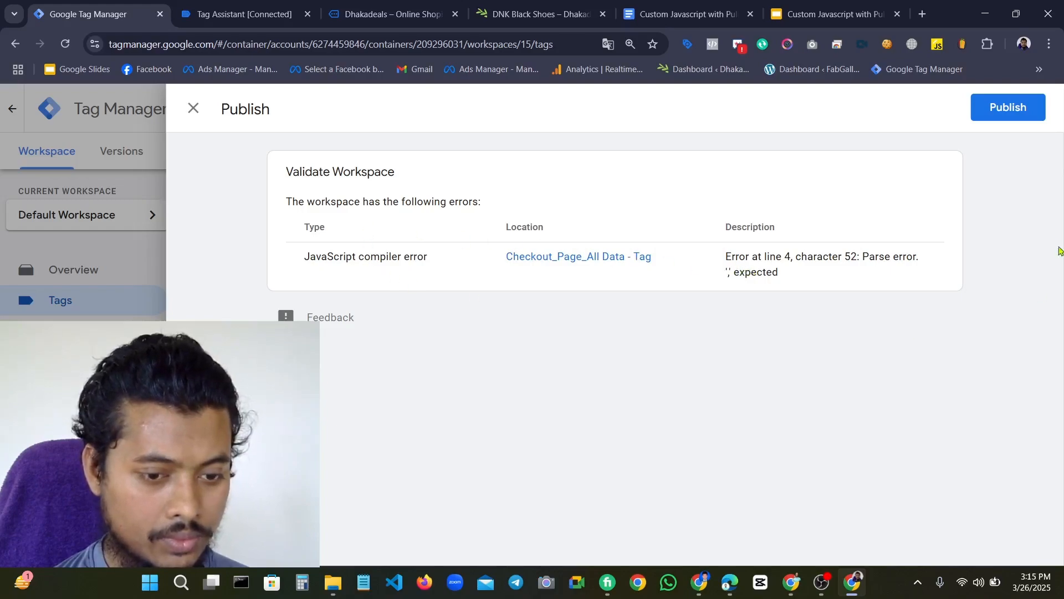
In the Google Docs reference script, examine how the first_name setItem statement ends after .value, including its closing parenthesis
{"action": "left_click", "coordinate": [822, 582]}
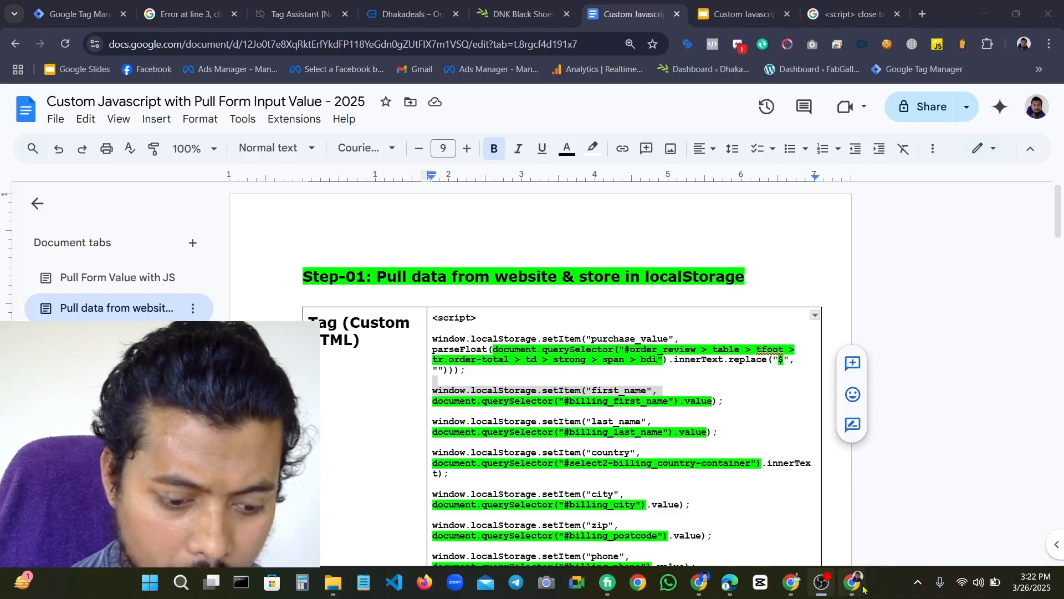
{"action": "left_click", "coordinate": [852, 582]}
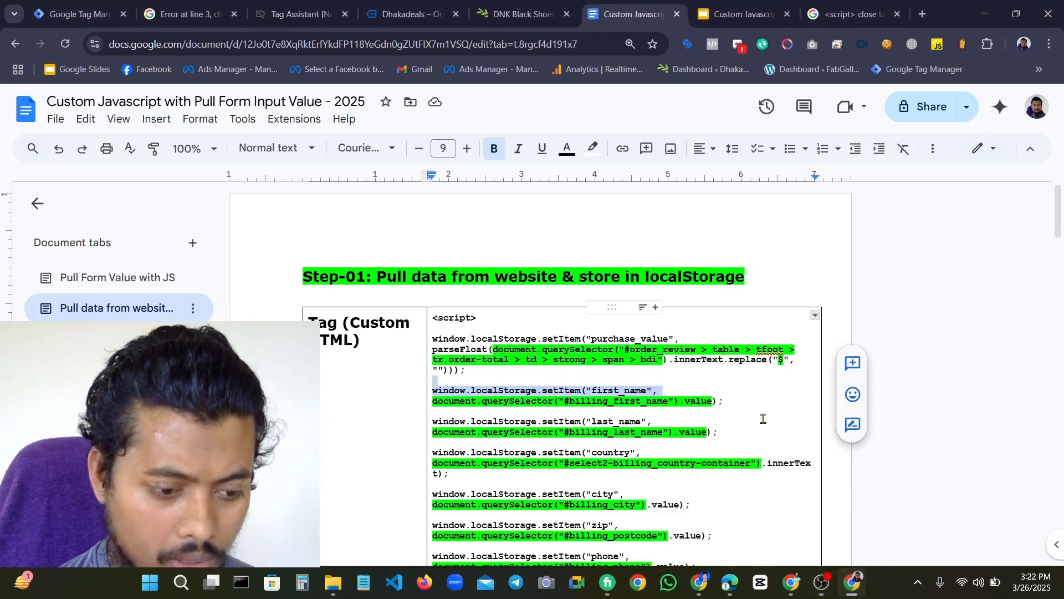
{"action": "left_click", "coordinate": [729, 400]}
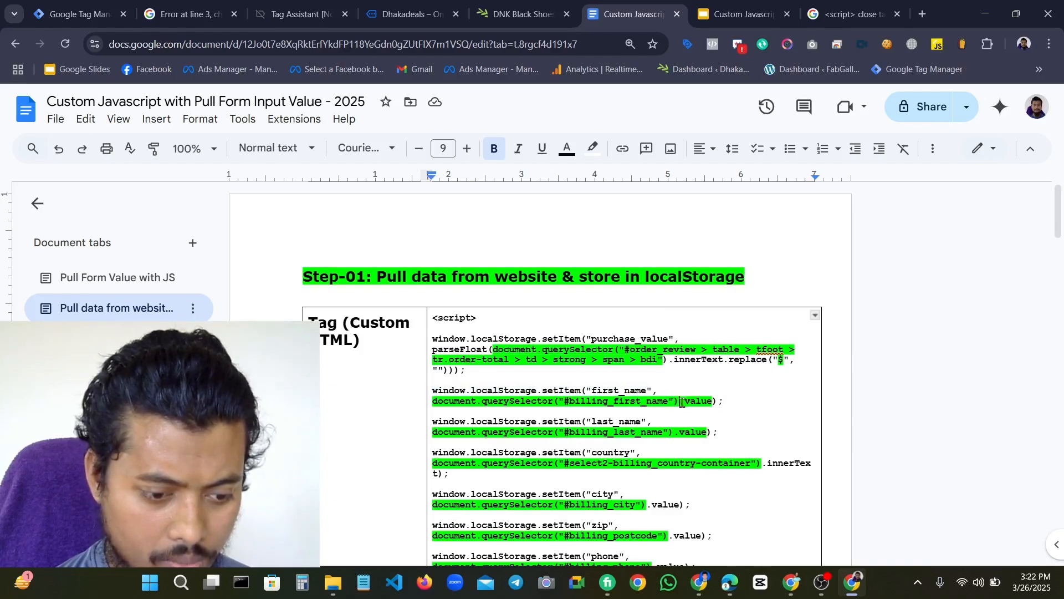
{"action": "left_click_drag", "start_coordinate": [681, 401], "coordinate": [694, 402]}
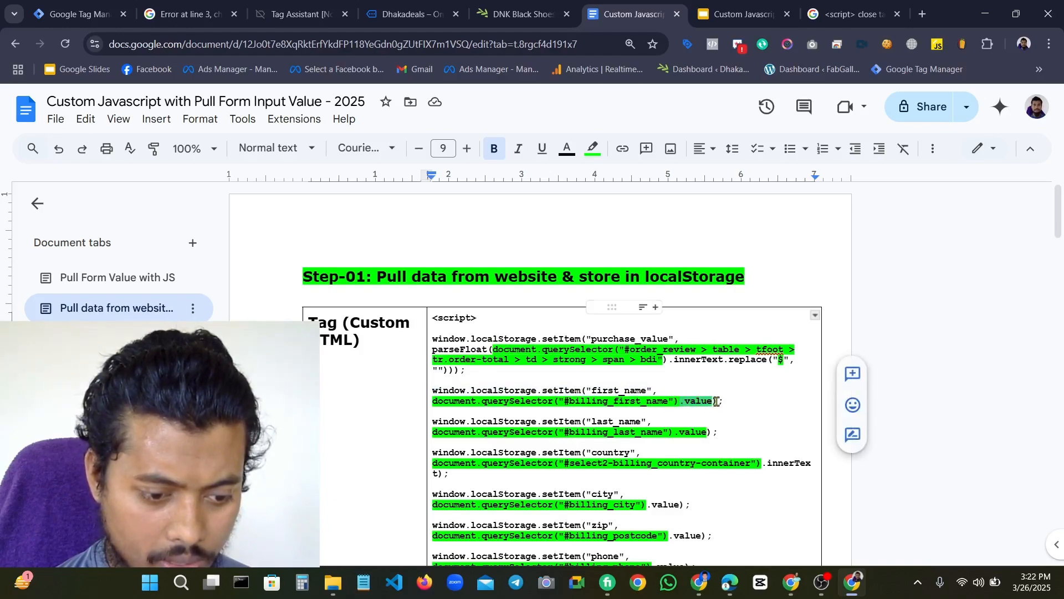
{"action": "left_click", "coordinate": [717, 400]}
{"action": "left_click_drag", "start_coordinate": [714, 402], "coordinate": [575, 404]}
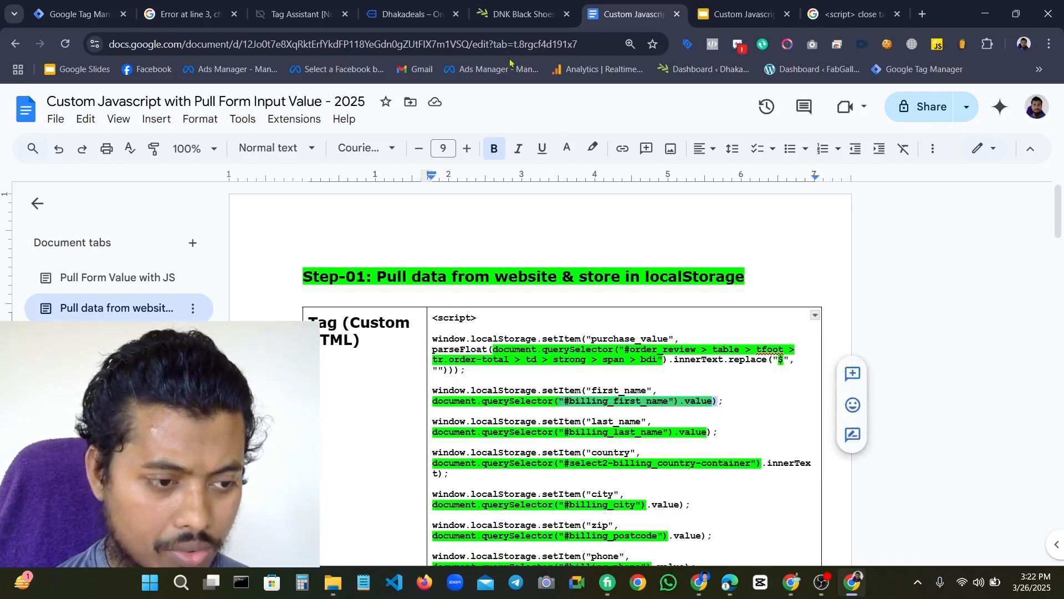
Close the Google search tab about the parse error, return to Google Tag Manager and save the corrected checkout data tag
{"action": "left_click", "coordinate": [318, 7]}
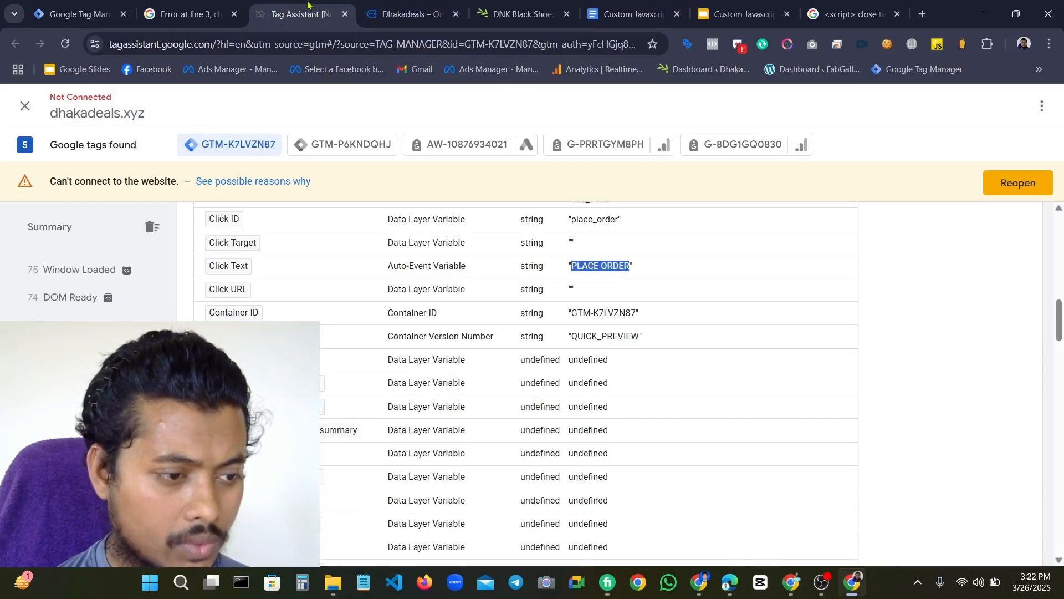
{"action": "left_click", "coordinate": [408, 12]}
{"action": "left_click", "coordinate": [216, 12]}
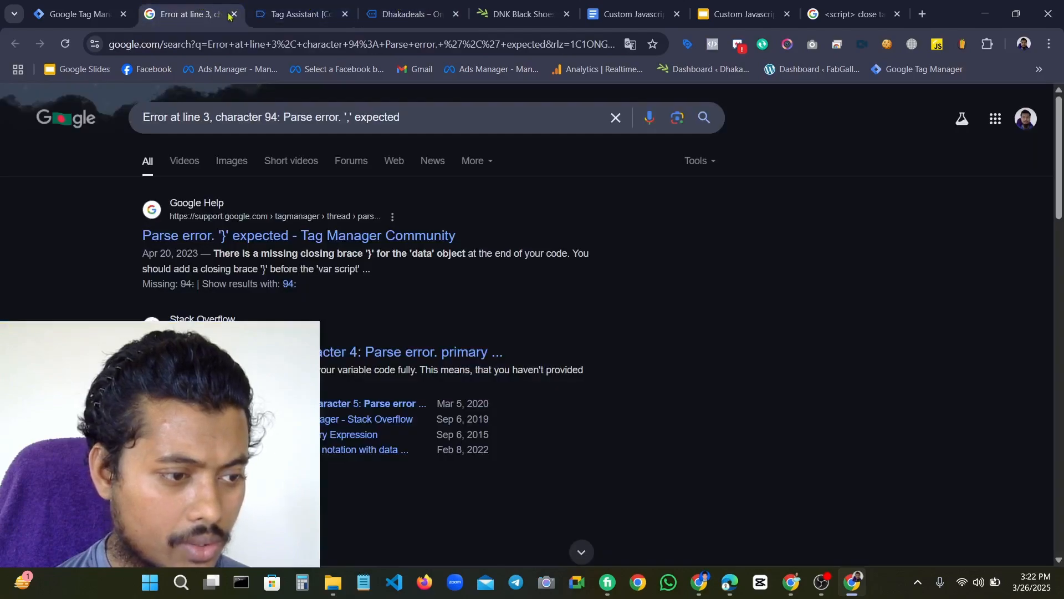
{"action": "left_click", "coordinate": [233, 14]}
{"action": "left_click", "coordinate": [99, 7]}
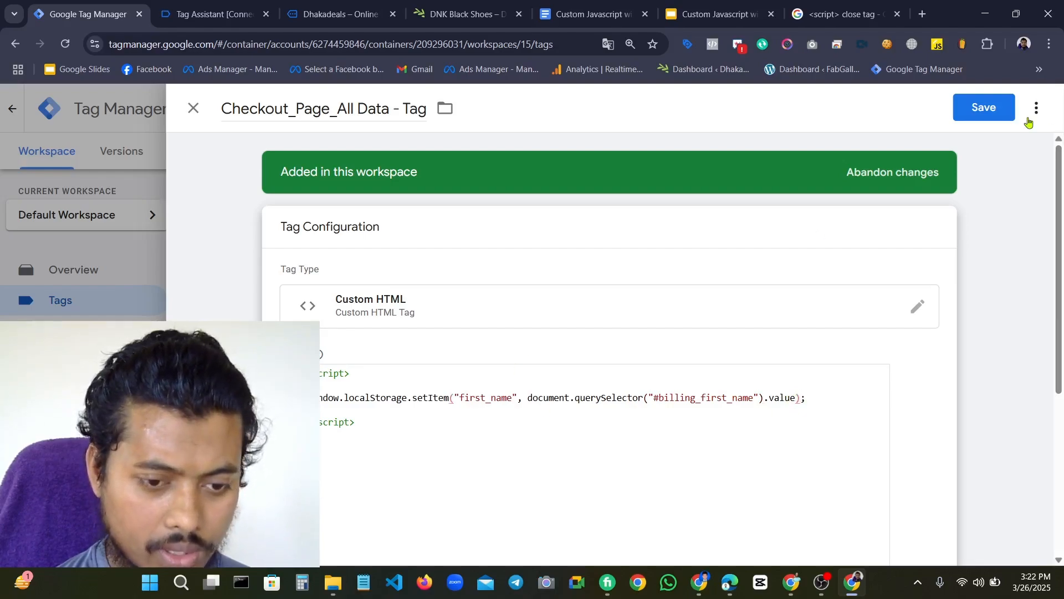
{"action": "left_click", "coordinate": [1003, 115]}
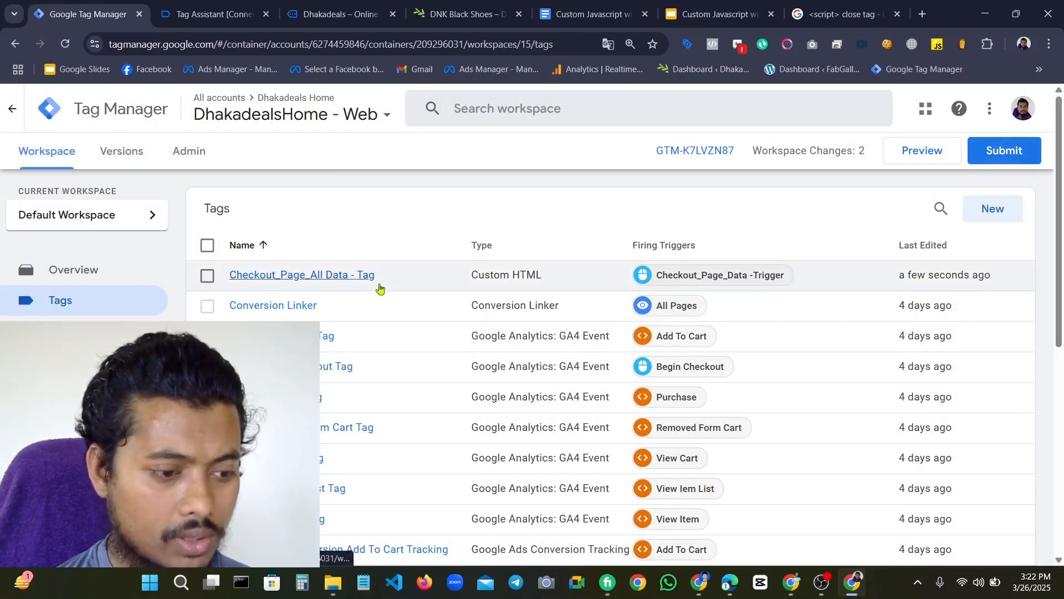
Publish the workspace changes without a version name or description, then close the version summary and return to the workspace
{"action": "left_click", "coordinate": [1004, 150]}
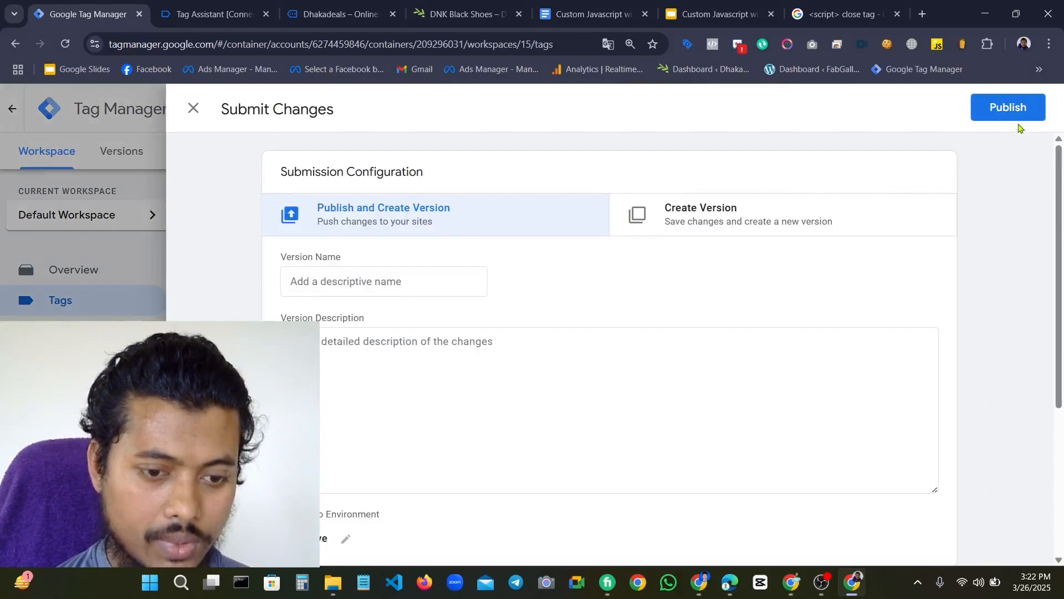
{"action": "left_click", "coordinate": [1018, 117]}
{"action": "left_click", "coordinate": [737, 525]}
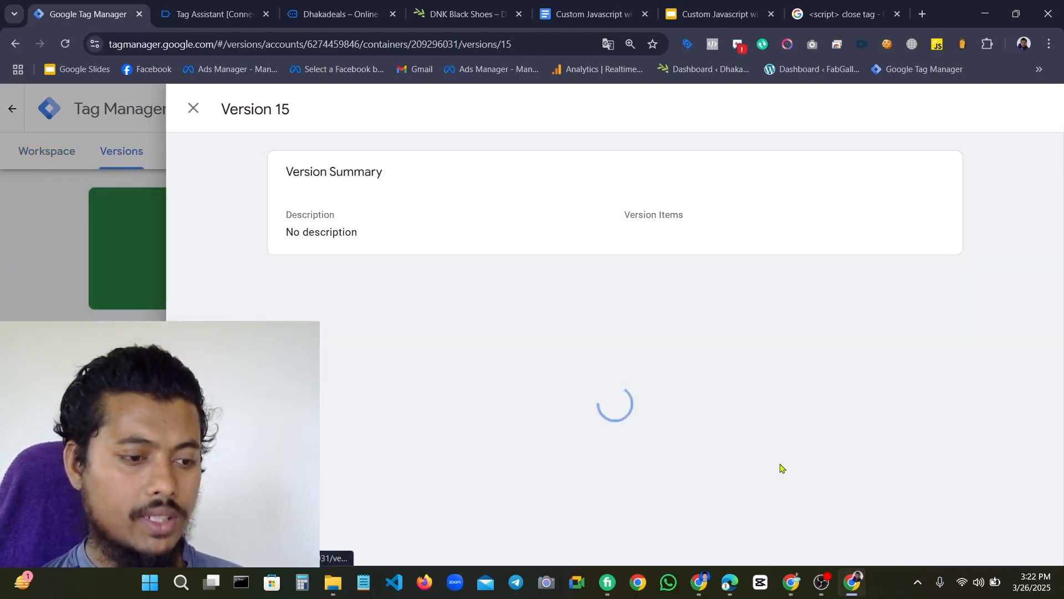
{"action": "left_click", "coordinate": [192, 108]}
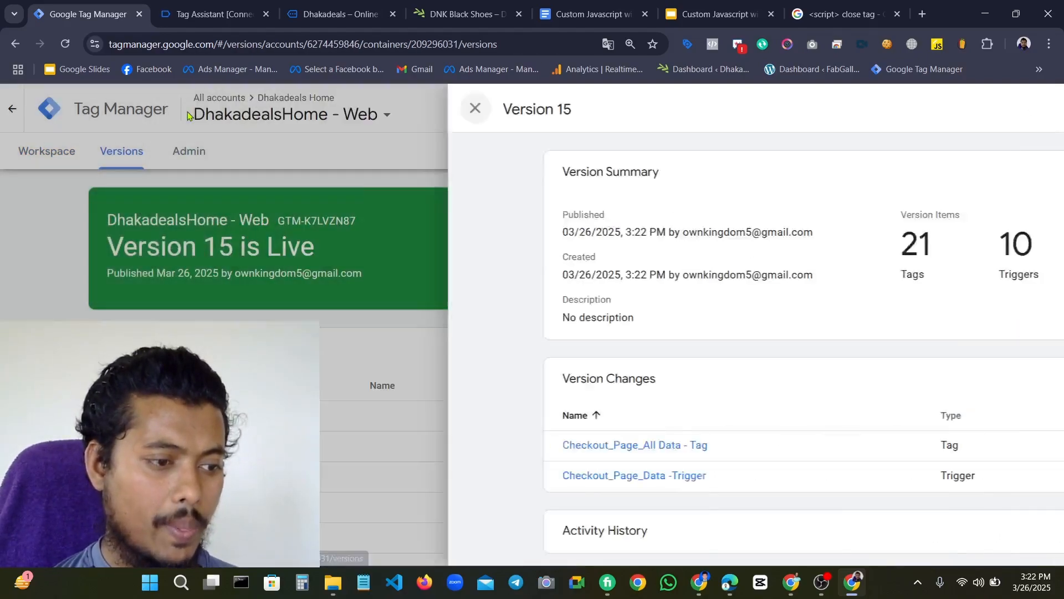
{"action": "left_click", "coordinate": [46, 152]}
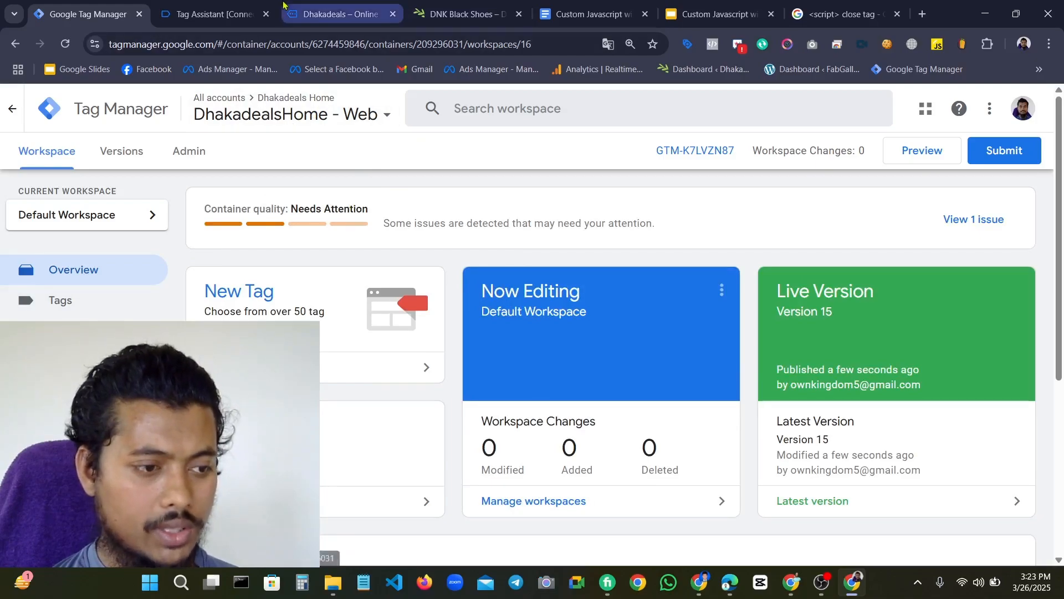
Switch to the Dhakadeals store, reload it, open the DNK Black Shoes product and add one to the cart
{"action": "left_click", "coordinate": [343, 5]}
{"action": "scroll", "coordinate": [335, 352], "scroll_direction": "down", "scroll_amount": 10}
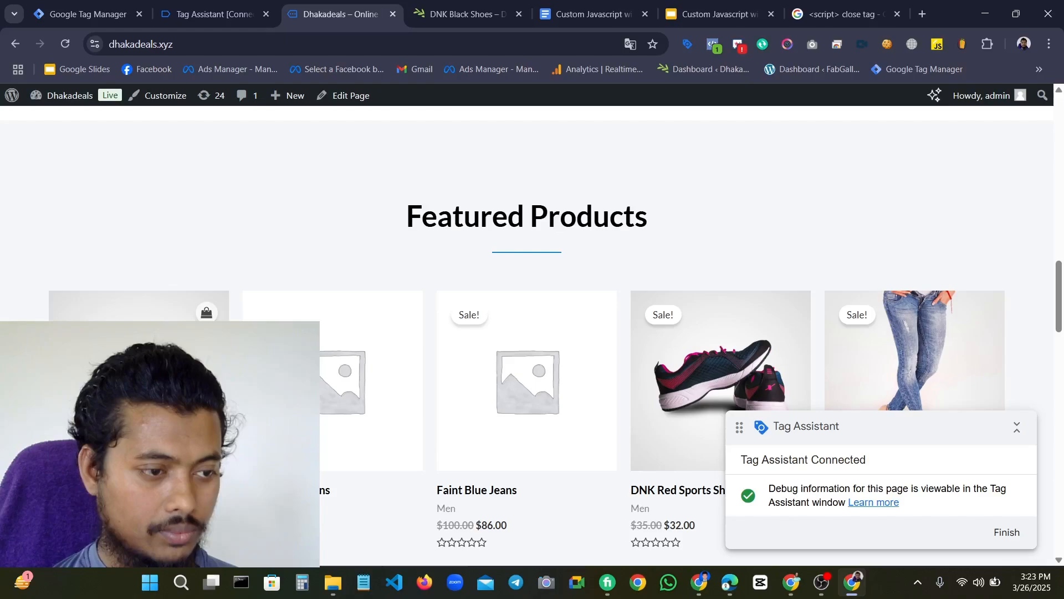
{"action": "key", "text": "F5"}
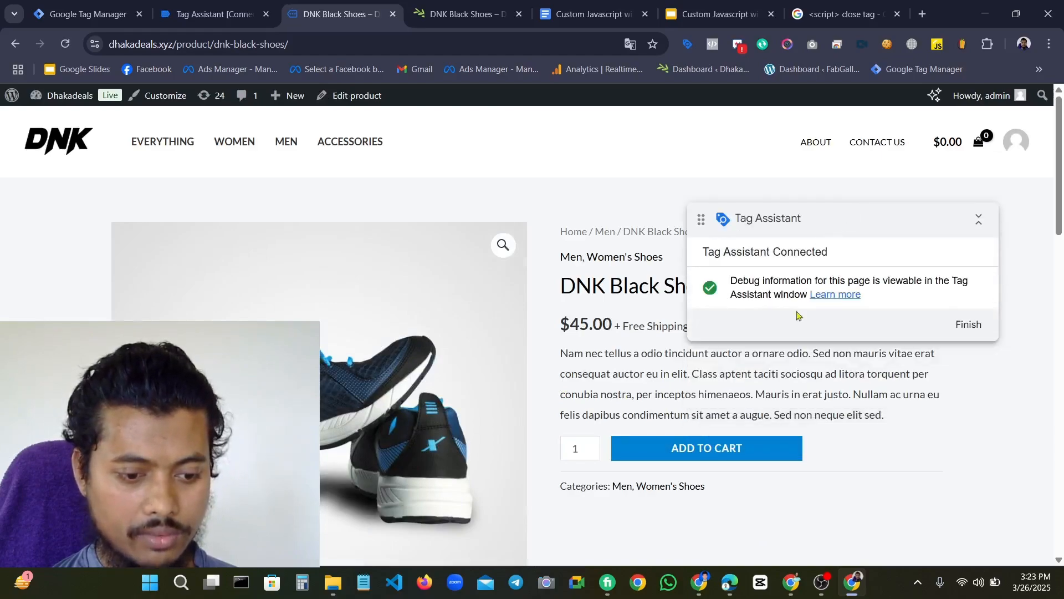
{"action": "left_click", "coordinate": [738, 452]}
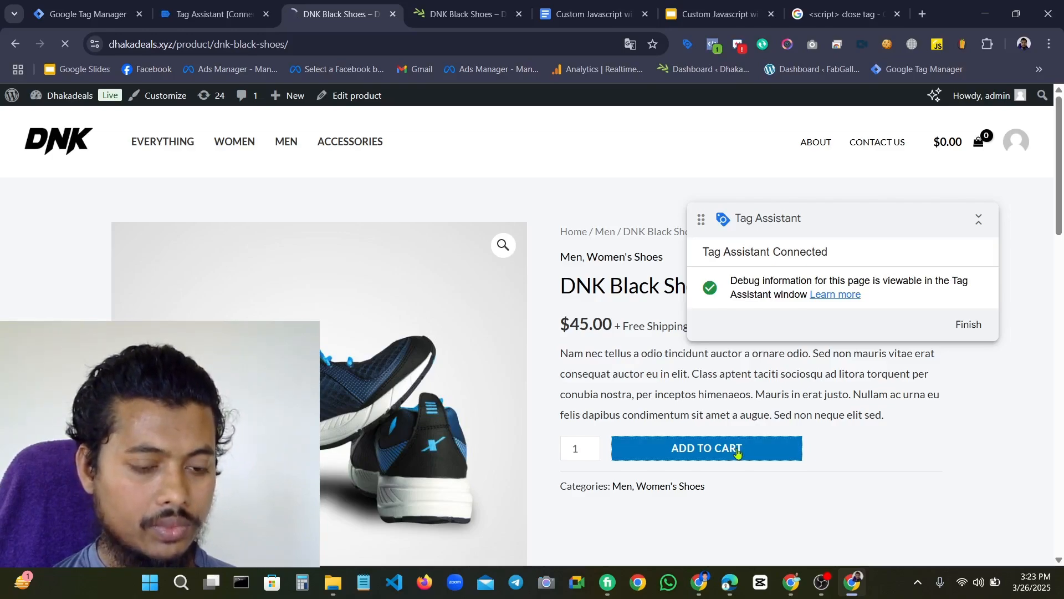
{"action": "scroll", "coordinate": [737, 454], "scroll_direction": "down", "scroll_amount": 6}
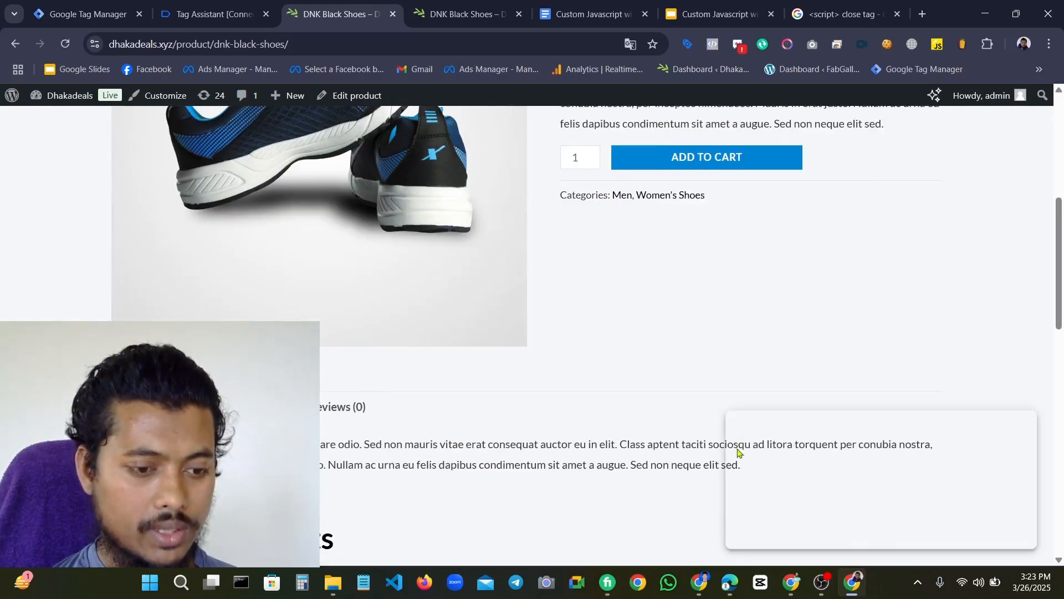
{"action": "scroll", "coordinate": [737, 453], "scroll_direction": "up", "scroll_amount": 3}
{"action": "scroll", "coordinate": [715, 363], "scroll_direction": "up", "scroll_amount": 3}
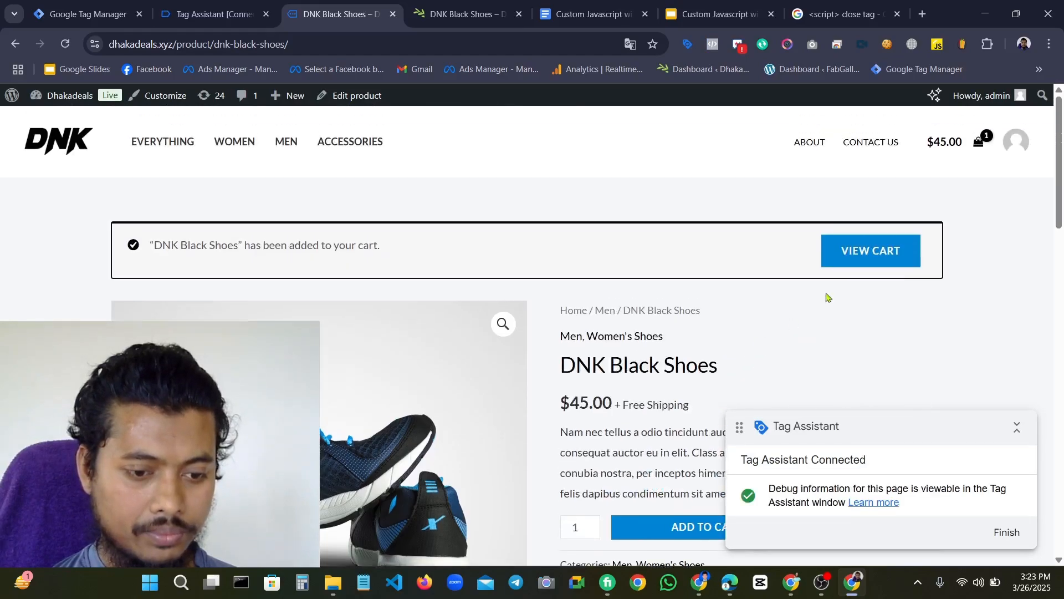
View the cart and proceed to the checkout page
{"action": "left_click", "coordinate": [870, 254]}
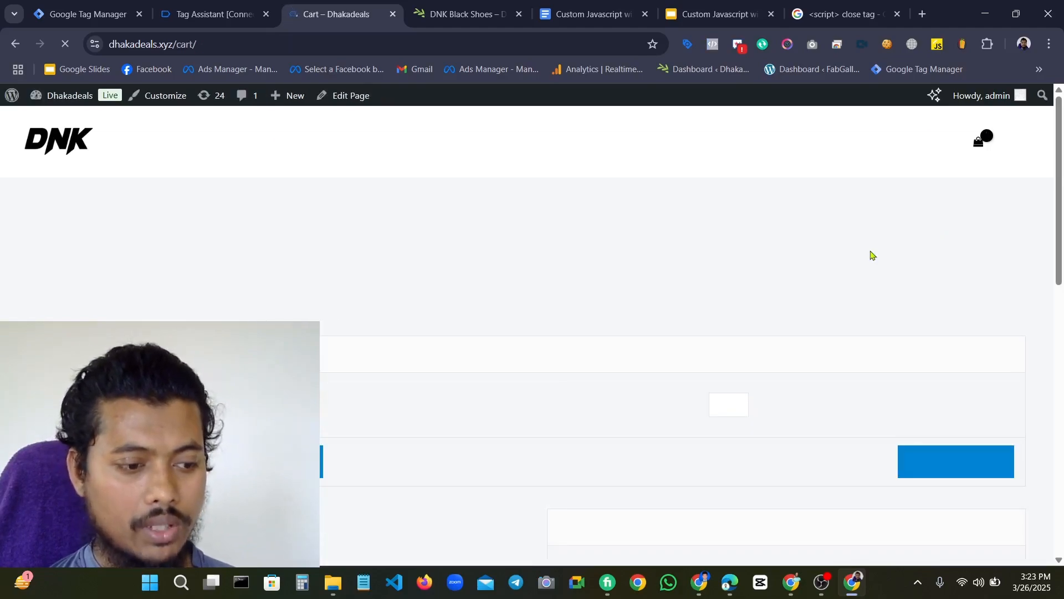
{"action": "scroll", "coordinate": [872, 256], "scroll_direction": "down", "scroll_amount": 5}
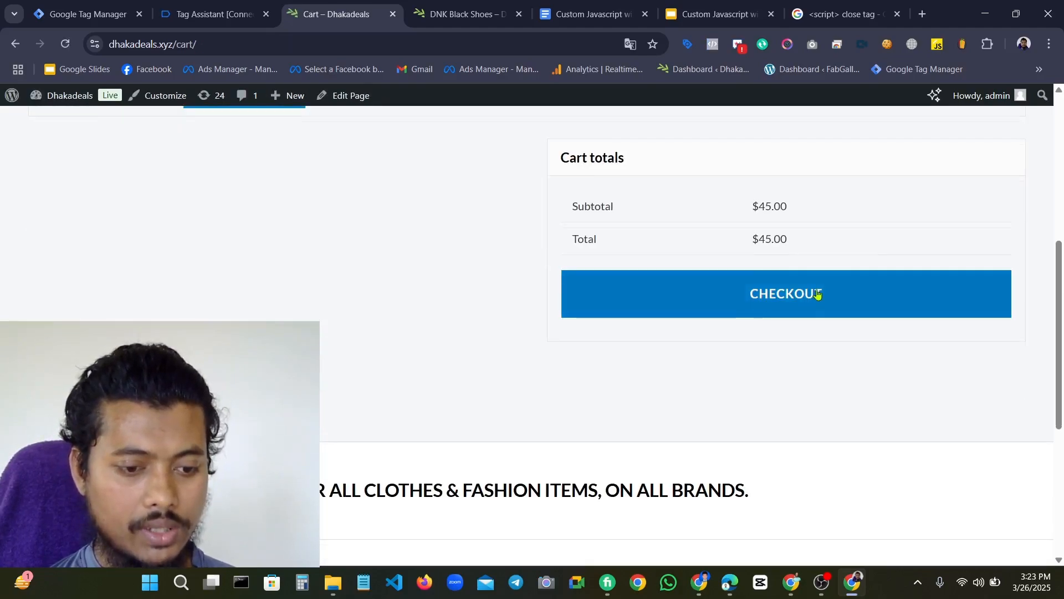
{"action": "scroll", "coordinate": [816, 293], "scroll_direction": "up", "scroll_amount": 5}
{"action": "scroll", "coordinate": [814, 292], "scroll_direction": "down", "scroll_amount": 3}
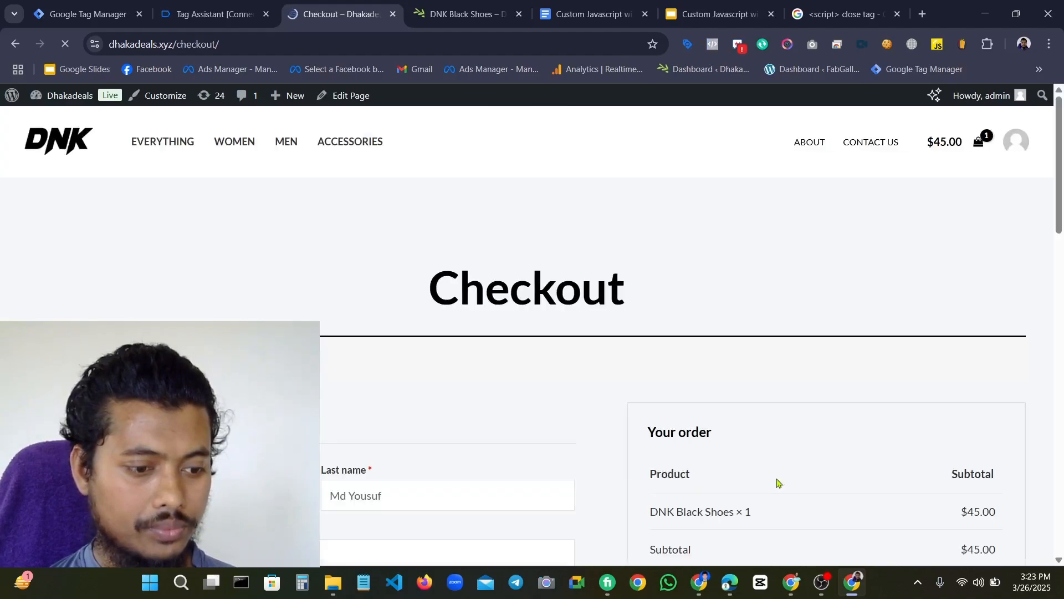
Look over the checkout form and move the Tag Assistant box off the Place Order button
{"action": "scroll", "coordinate": [601, 442], "scroll_direction": "down", "scroll_amount": 12}
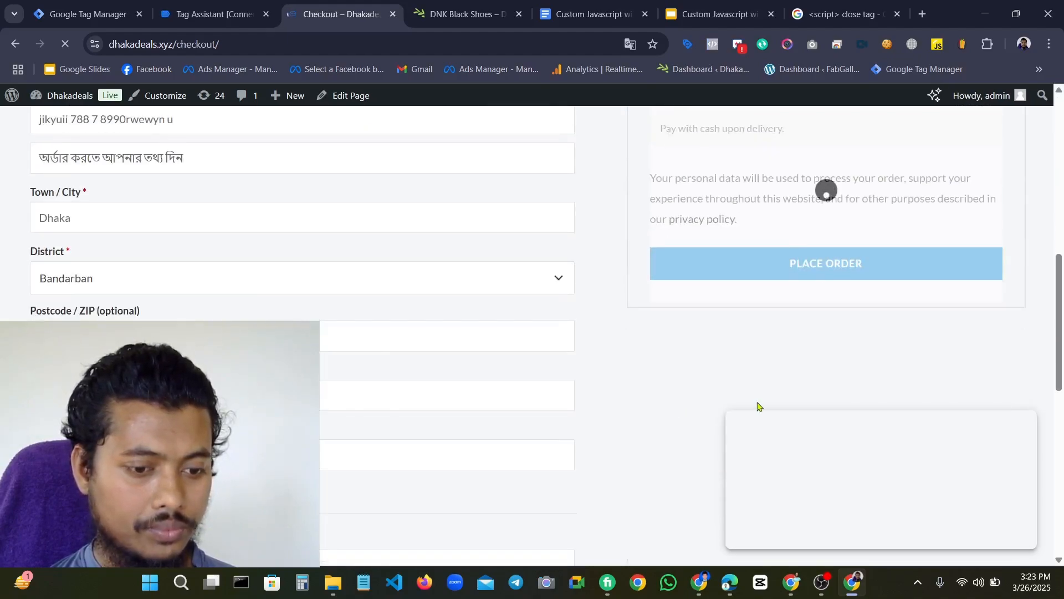
{"action": "scroll", "coordinate": [758, 406], "scroll_direction": "up", "scroll_amount": 7}
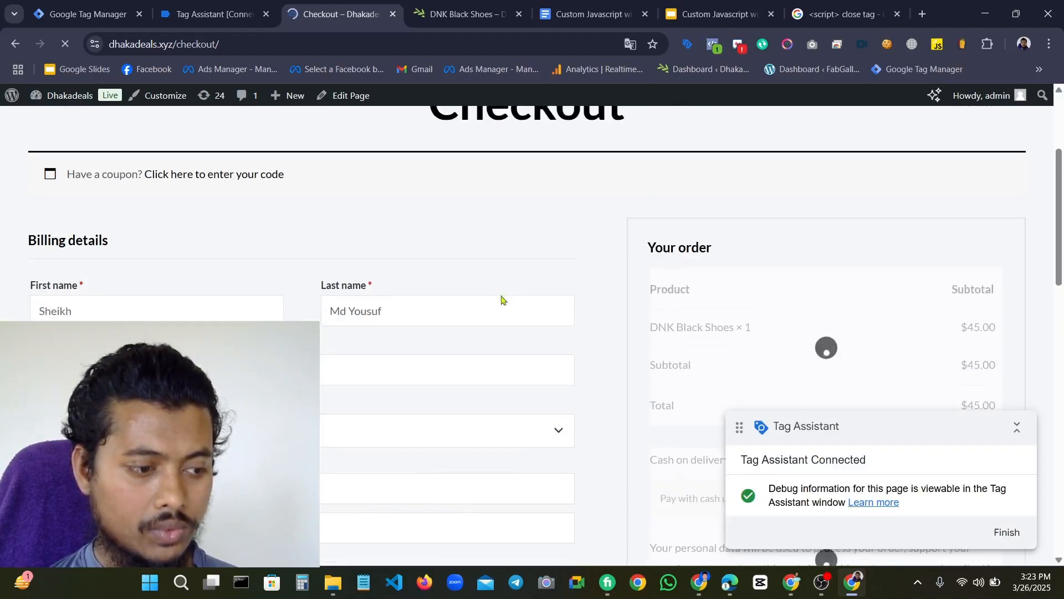
{"action": "scroll", "coordinate": [719, 320], "scroll_direction": "down", "scroll_amount": 3}
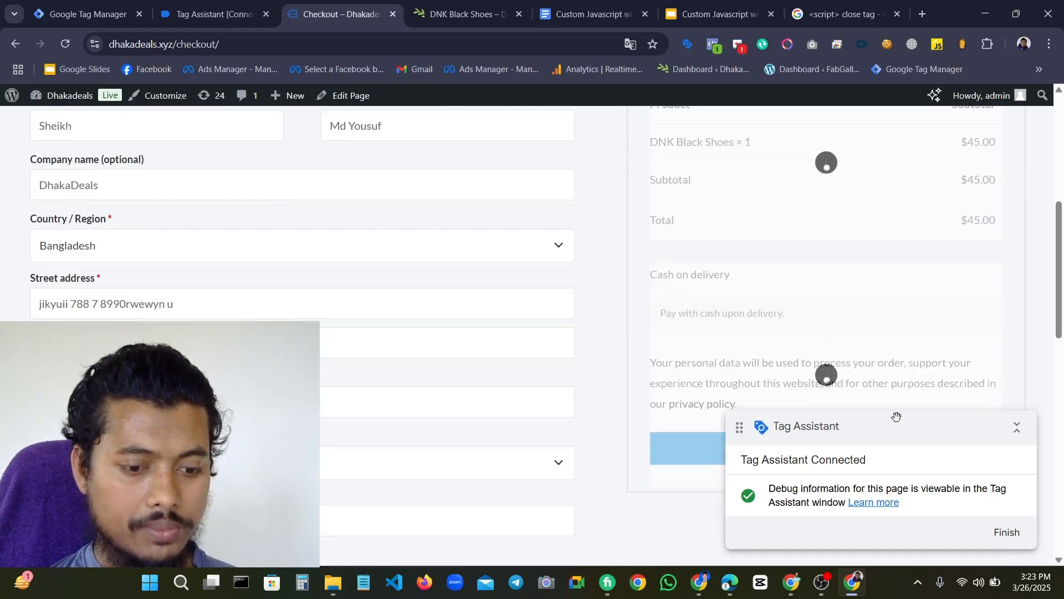
{"action": "left_click_drag", "start_coordinate": [897, 425], "coordinate": [852, 260]}
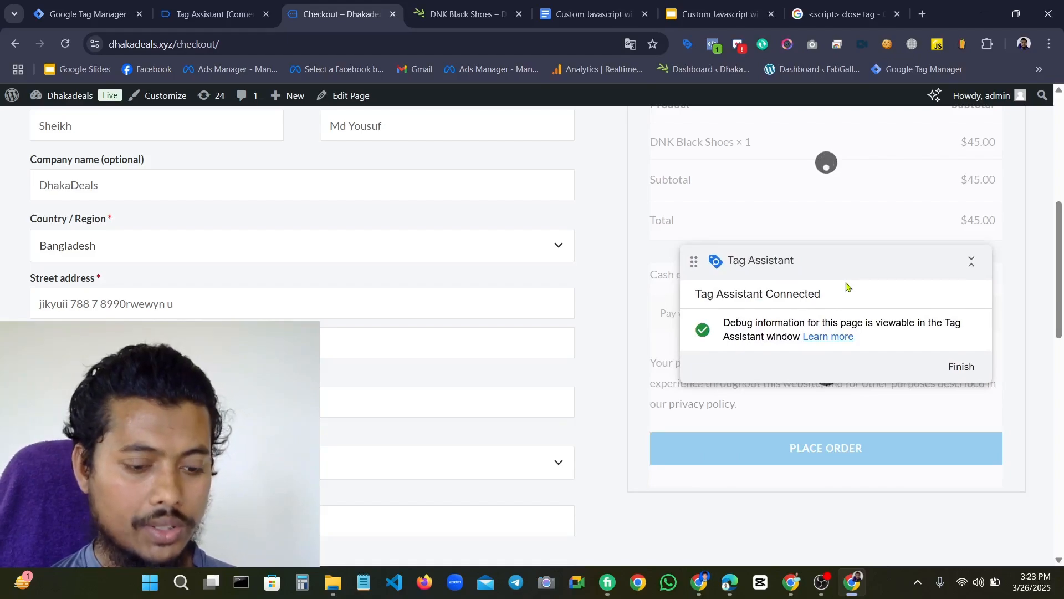
Place the order for the DNK Black Shoes and open the checkout page's Click event in Tag Assistant
{"action": "left_click", "coordinate": [830, 450]}
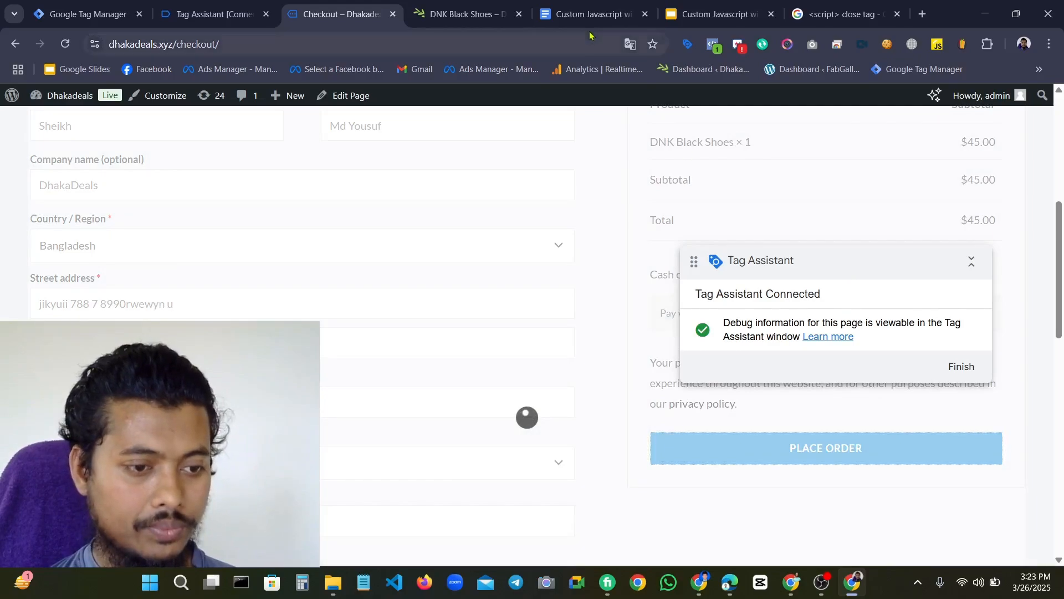
{"action": "left_click", "coordinate": [227, 11]}
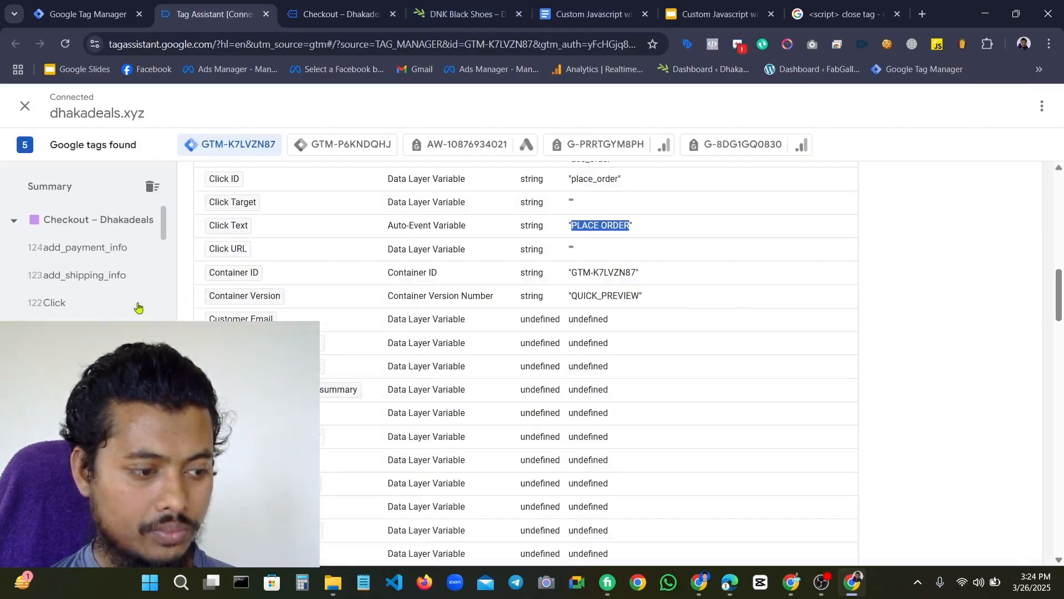
{"action": "left_click", "coordinate": [107, 314]}
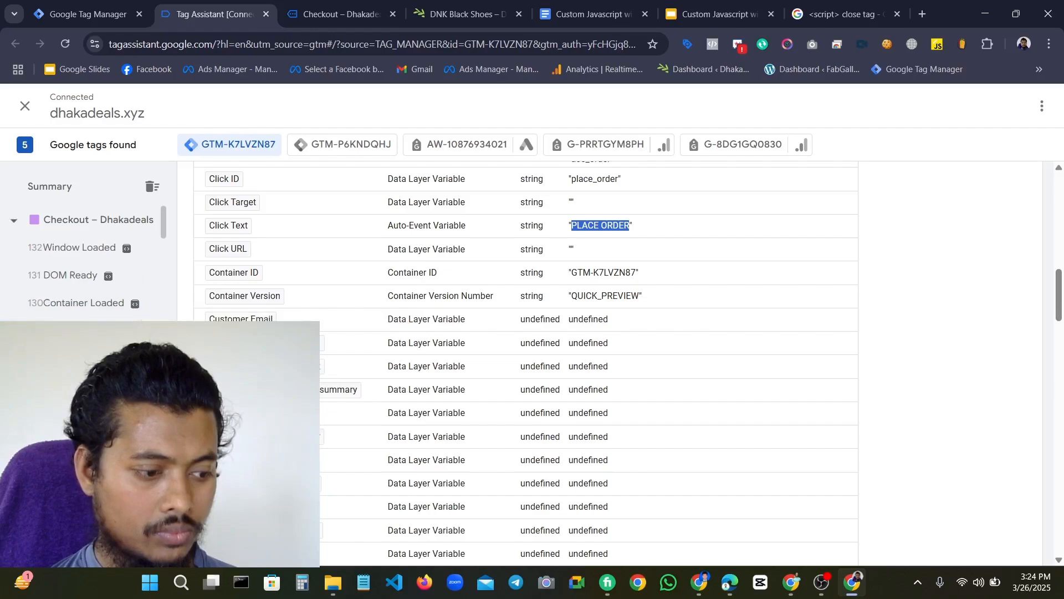
Examine the Click event's variable values in Tag Assistant, including the custom JavaScript customer variables and the ecommerce item data
{"action": "scroll", "coordinate": [99, 266], "scroll_direction": "down", "scroll_amount": 3}
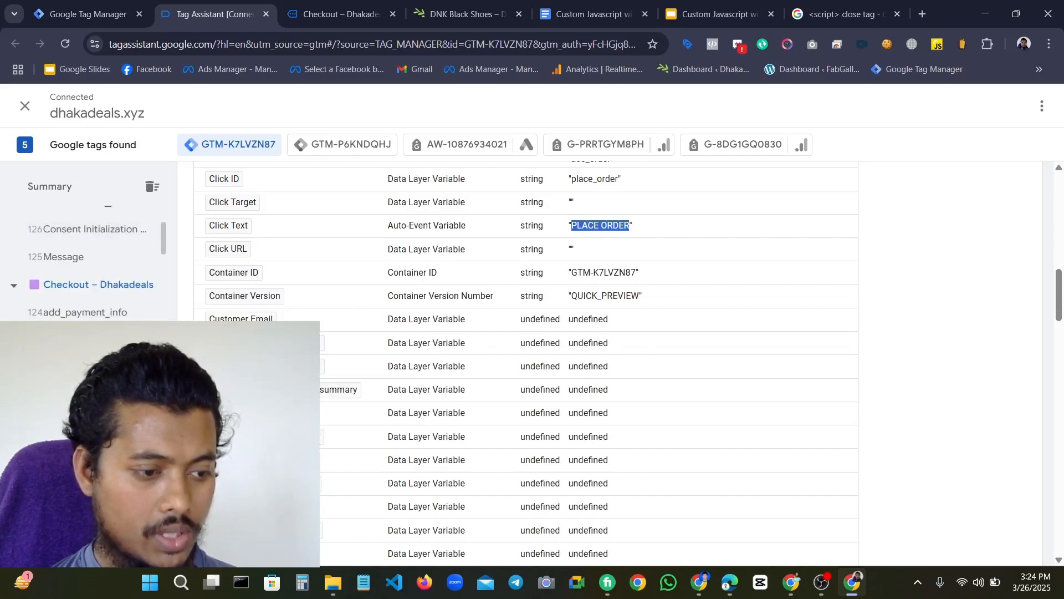
{"action": "scroll", "coordinate": [272, 291], "scroll_direction": "up", "scroll_amount": 10}
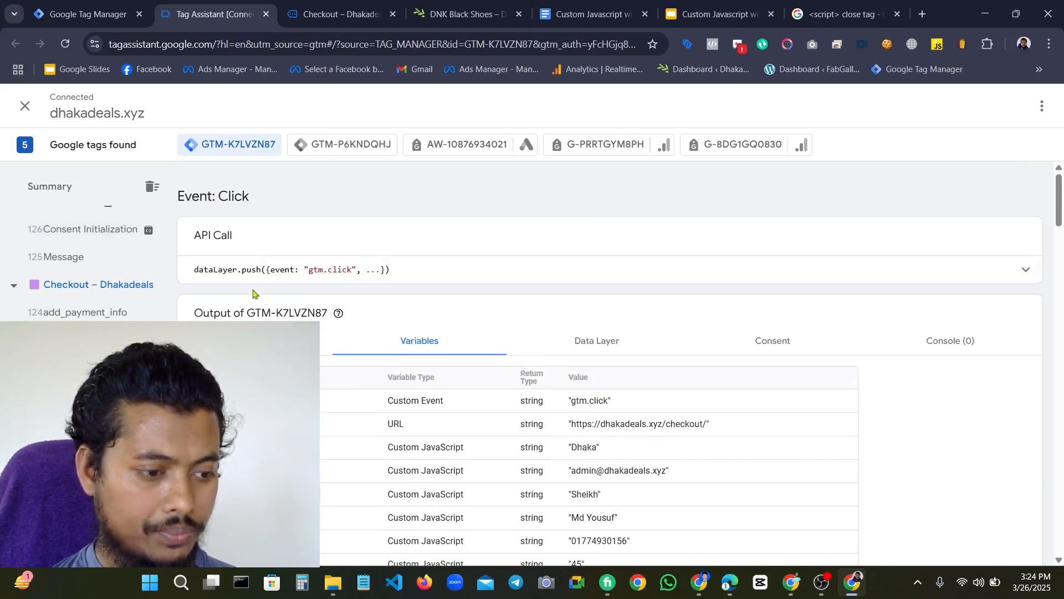
{"action": "left_click", "coordinate": [317, 345]}
{"action": "left_click", "coordinate": [415, 336]}
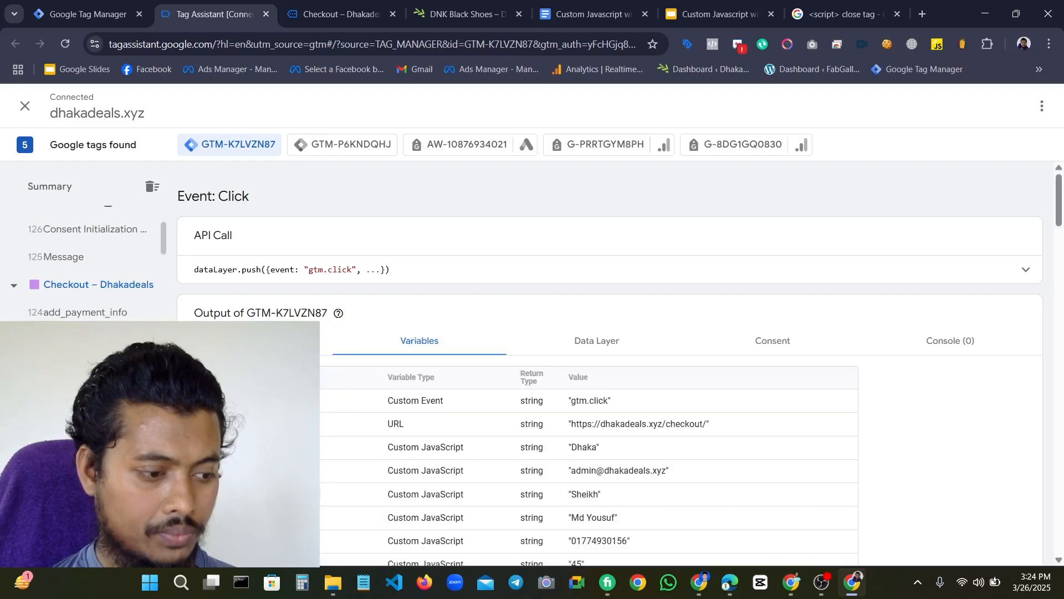
{"action": "scroll", "coordinate": [105, 266], "scroll_direction": "up", "scroll_amount": 3}
{"action": "scroll", "coordinate": [89, 255], "scroll_direction": "down", "scroll_amount": 3}
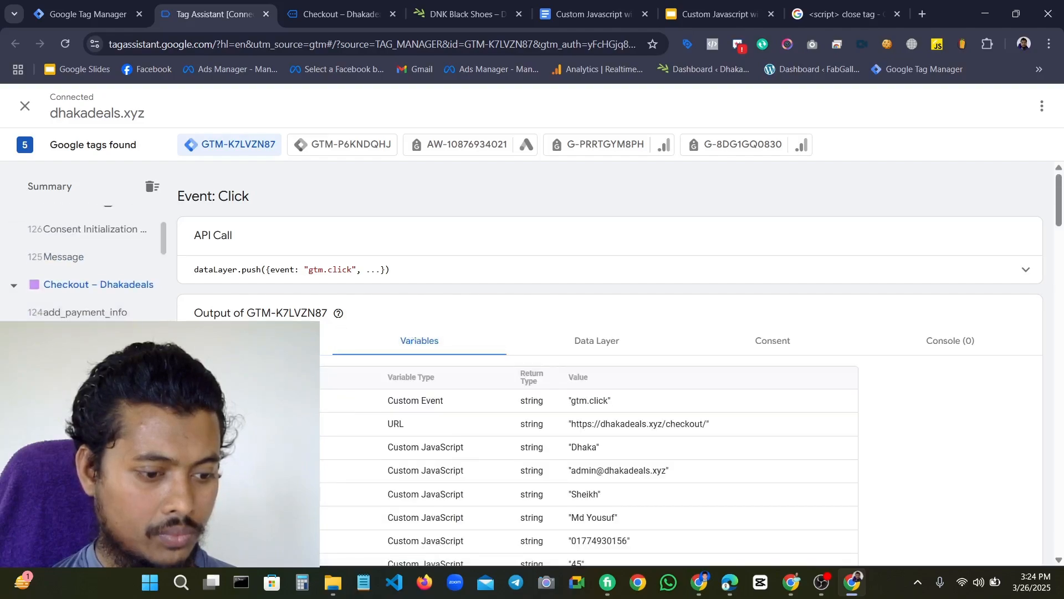
{"action": "scroll", "coordinate": [481, 347], "scroll_direction": "down", "scroll_amount": 2}
{"action": "scroll", "coordinate": [482, 347], "scroll_direction": "down", "scroll_amount": 1}
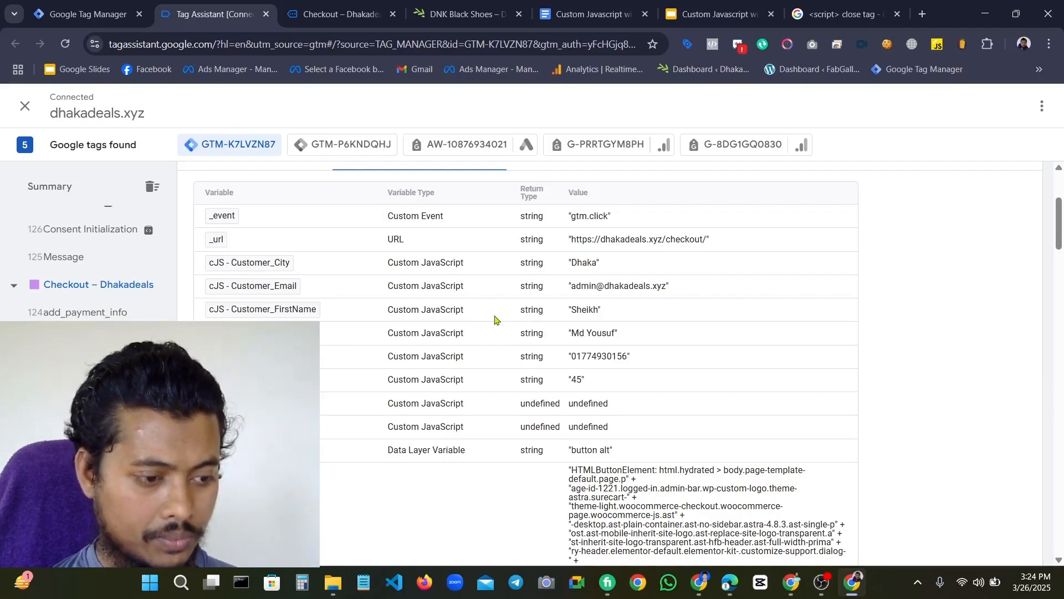
{"action": "scroll", "coordinate": [495, 320], "scroll_direction": "down", "scroll_amount": 6}
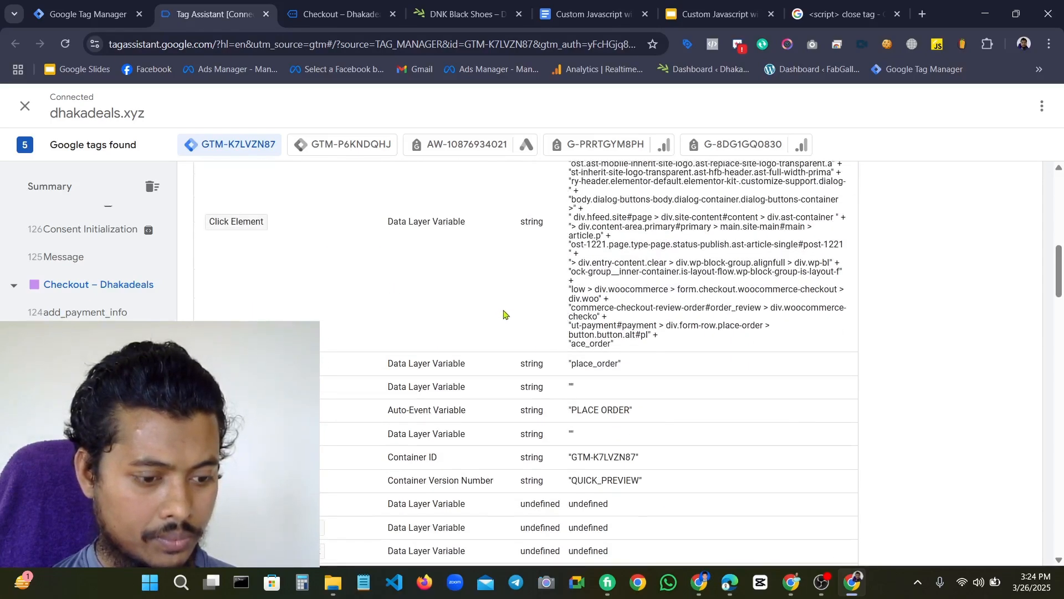
{"action": "scroll", "coordinate": [506, 312], "scroll_direction": "up", "scroll_amount": 6}
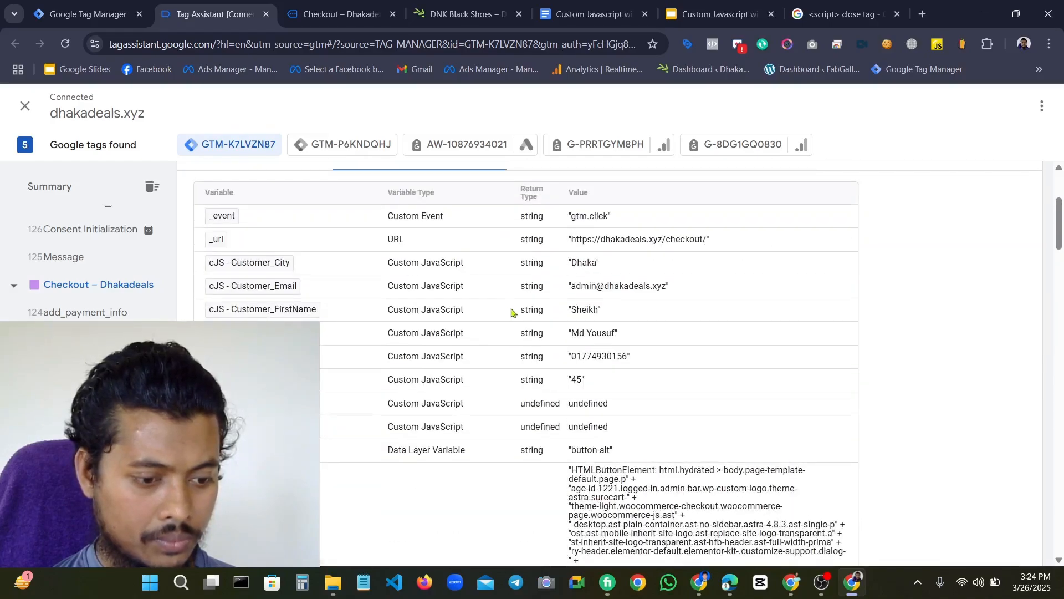
{"action": "scroll", "coordinate": [511, 312], "scroll_direction": "down", "scroll_amount": 15}
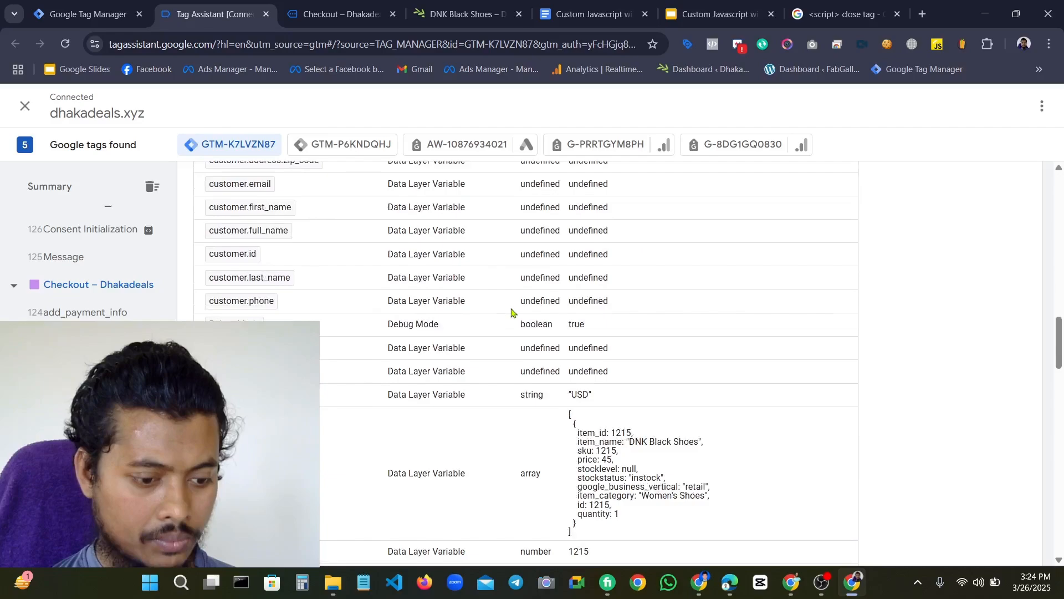
{"action": "scroll", "coordinate": [138, 291], "scroll_direction": "up", "scroll_amount": 3}
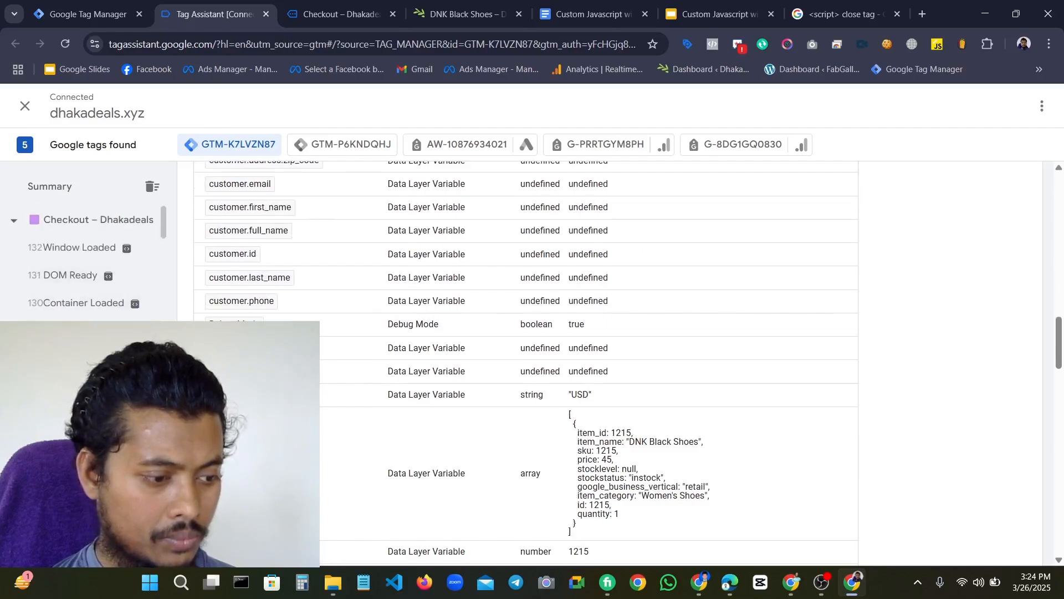
Examine the variable values of the event just before Container Loaded on the order-received page
{"action": "left_click", "coordinate": [99, 330]}
{"action": "scroll", "coordinate": [608, 316], "scroll_direction": "down", "scroll_amount": 3}
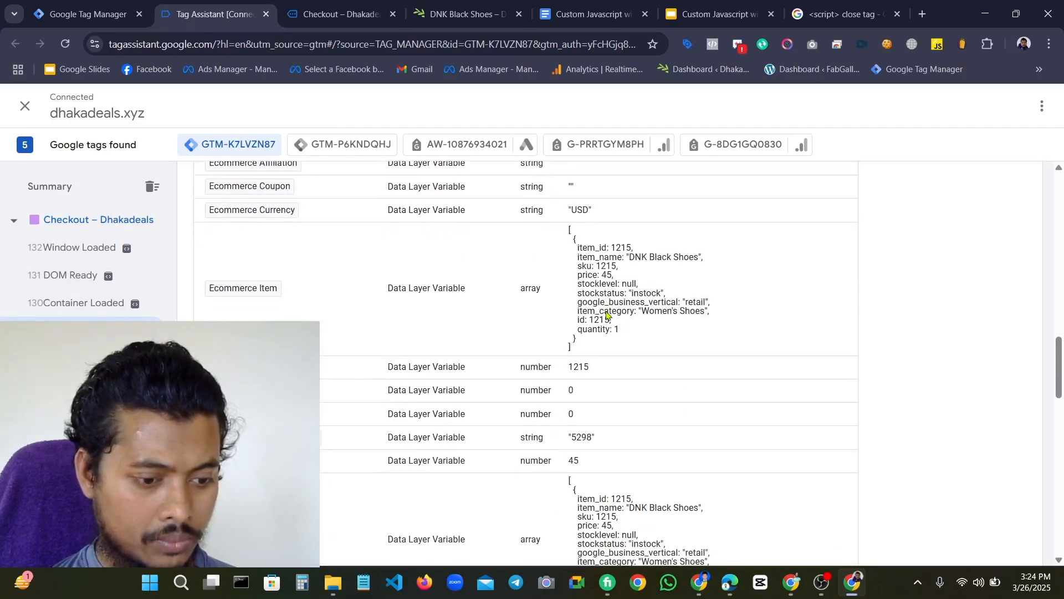
{"action": "scroll", "coordinate": [608, 316], "scroll_direction": "up", "scroll_amount": 3}
{"action": "scroll", "coordinate": [608, 316], "scroll_direction": "up", "scroll_amount": 3}
{"action": "scroll", "coordinate": [610, 315], "scroll_direction": "down", "scroll_amount": 10}
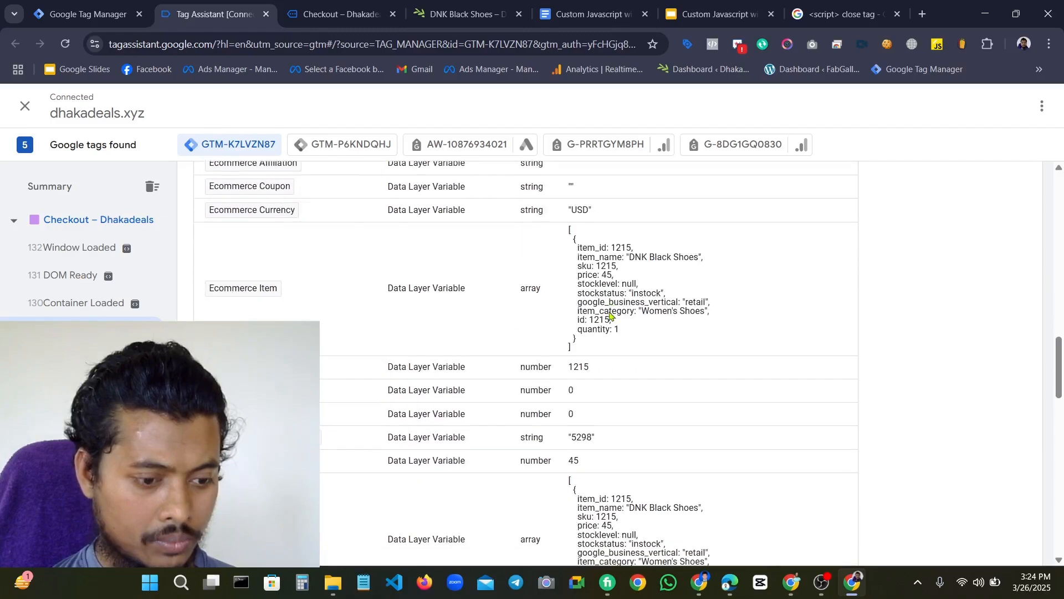
{"action": "scroll", "coordinate": [609, 315], "scroll_direction": "down", "scroll_amount": 5}
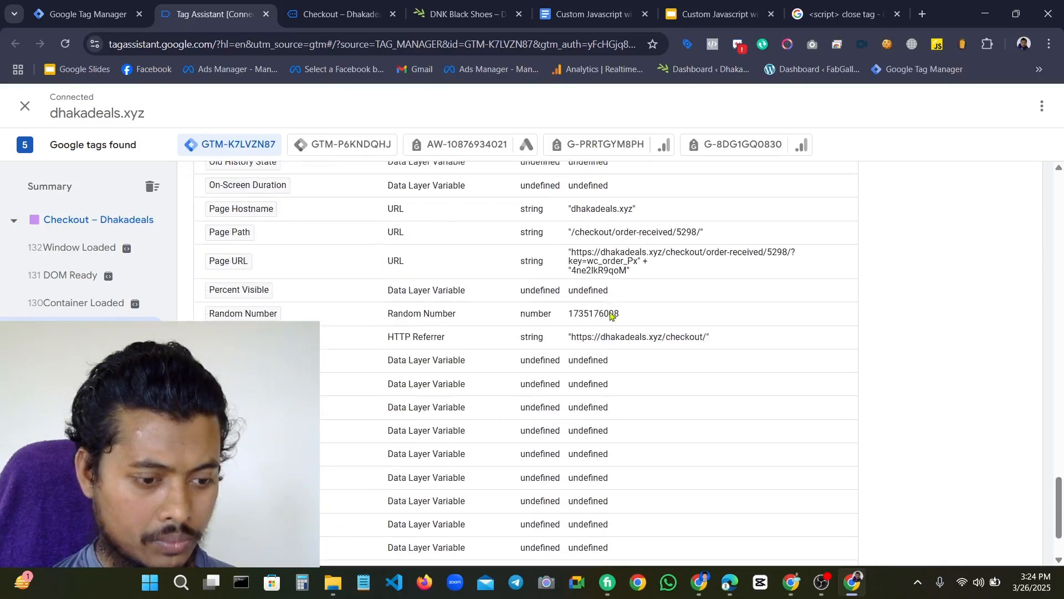
{"action": "scroll", "coordinate": [610, 315], "scroll_direction": "down", "scroll_amount": 3}
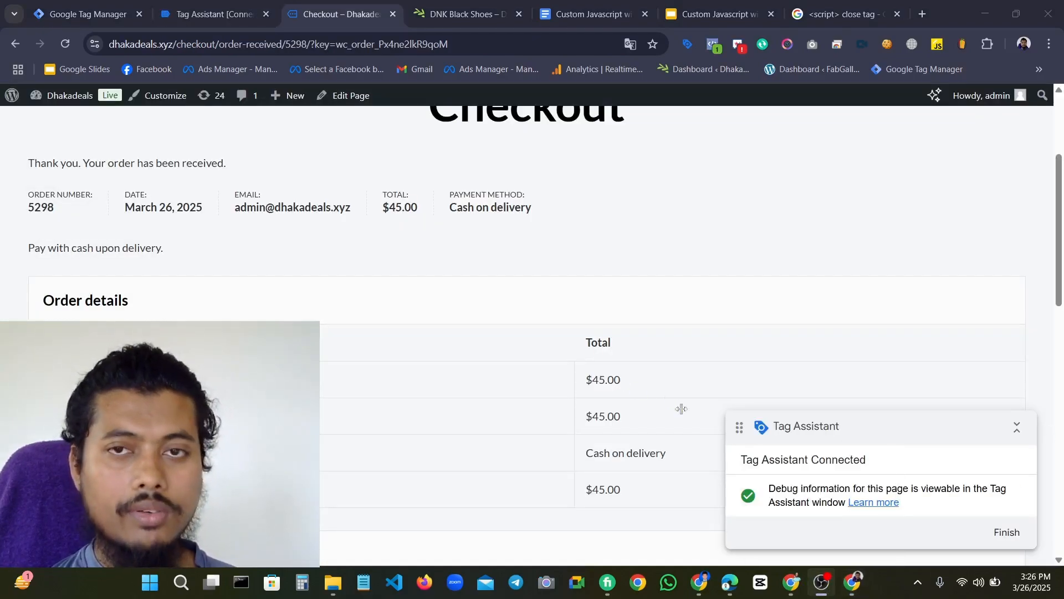
Inspect the dhakadeals.xyz localStorage entries from the order-received page in the developer tools, then close the developer tools
{"action": "left_click", "coordinate": [856, 583]}
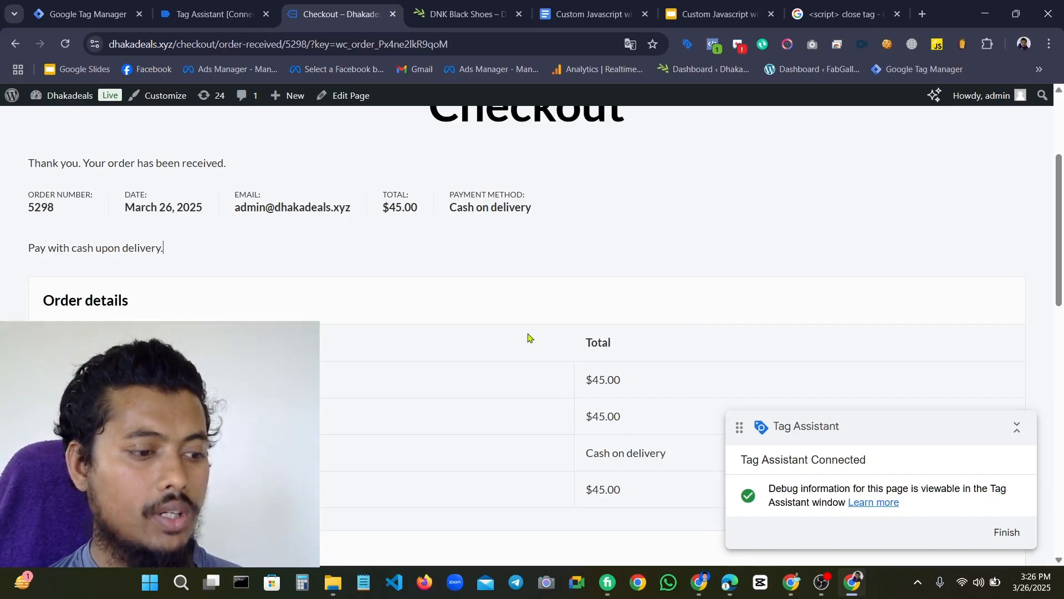
{"action": "scroll", "coordinate": [506, 304], "scroll_direction": "down", "scroll_amount": 3}
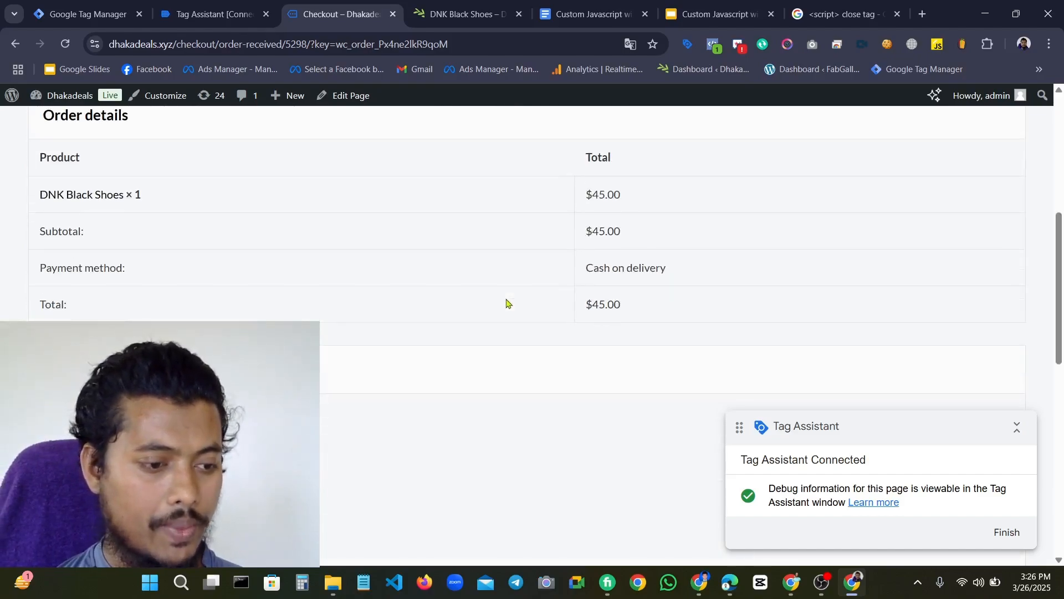
{"action": "scroll", "coordinate": [506, 303], "scroll_direction": "up", "scroll_amount": 7}
{"action": "scroll", "coordinate": [514, 322], "scroll_direction": "down", "scroll_amount": 3}
{"action": "right_click", "coordinate": [514, 317]}
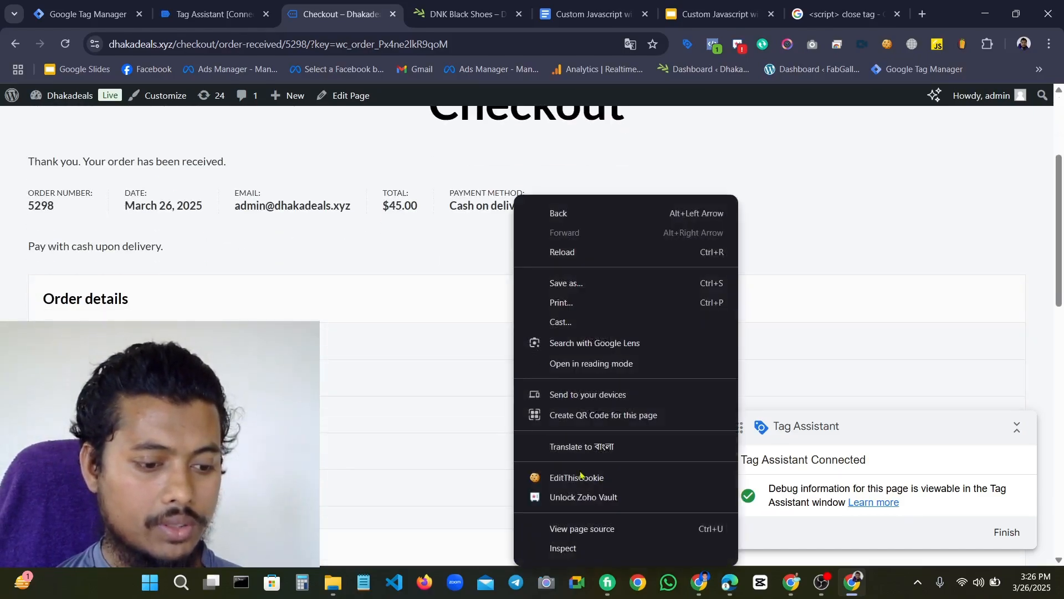
{"action": "key", "text": "Escape"}
{"action": "key", "text": "ctrl+shift+i"}
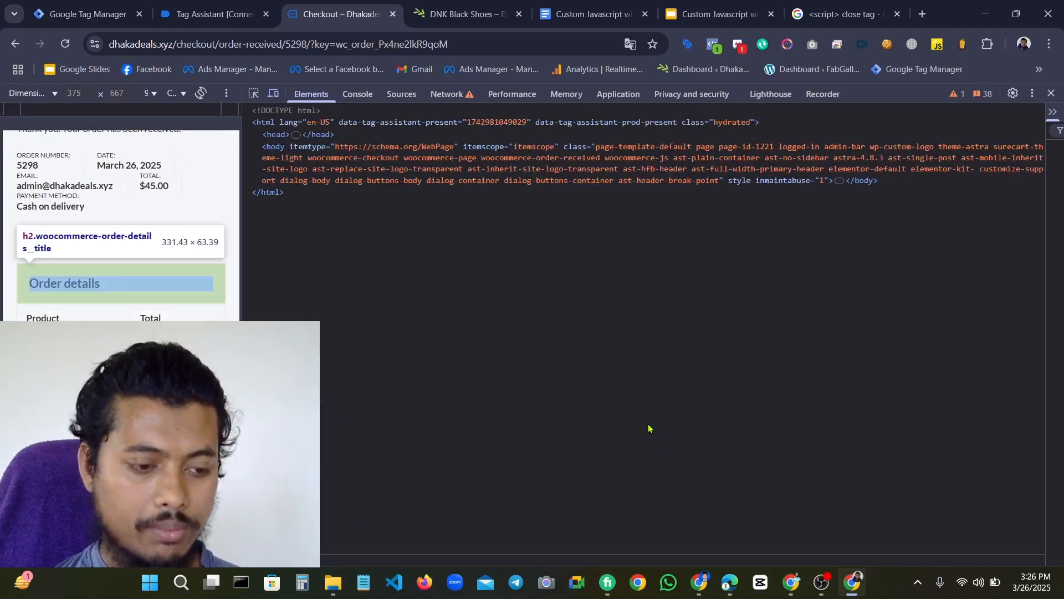
{"action": "left_click", "coordinate": [618, 95]}
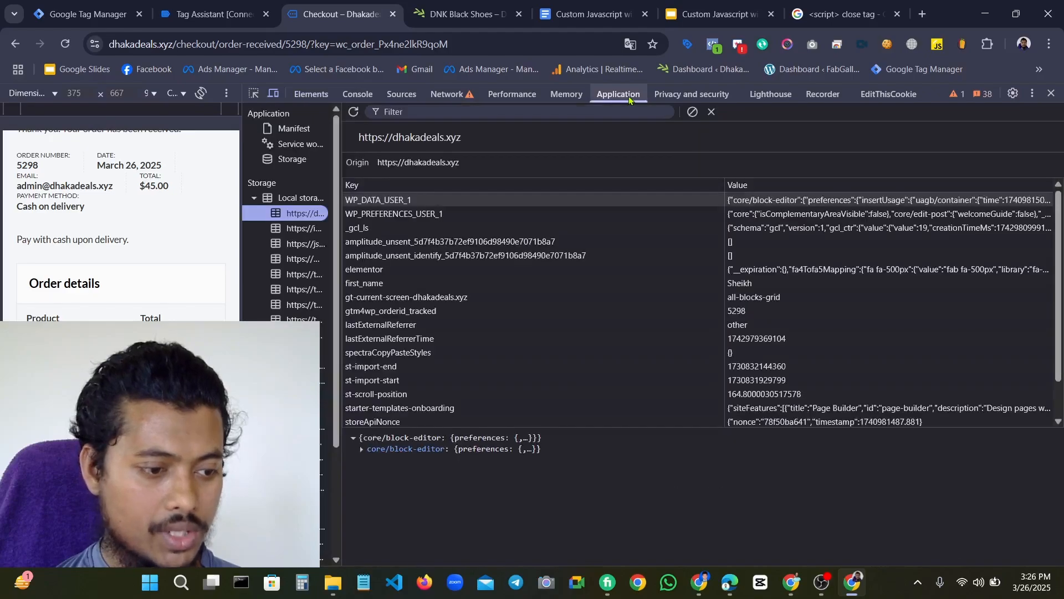
{"action": "left_click", "coordinate": [304, 228]}
{"action": "left_click", "coordinate": [305, 215]}
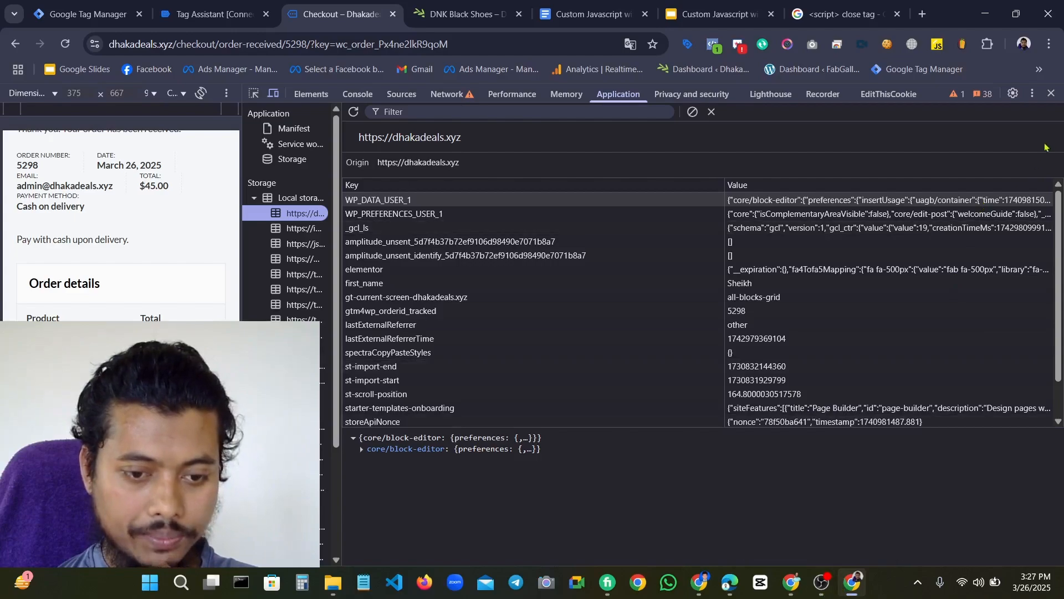
{"action": "left_click", "coordinate": [1051, 93]}
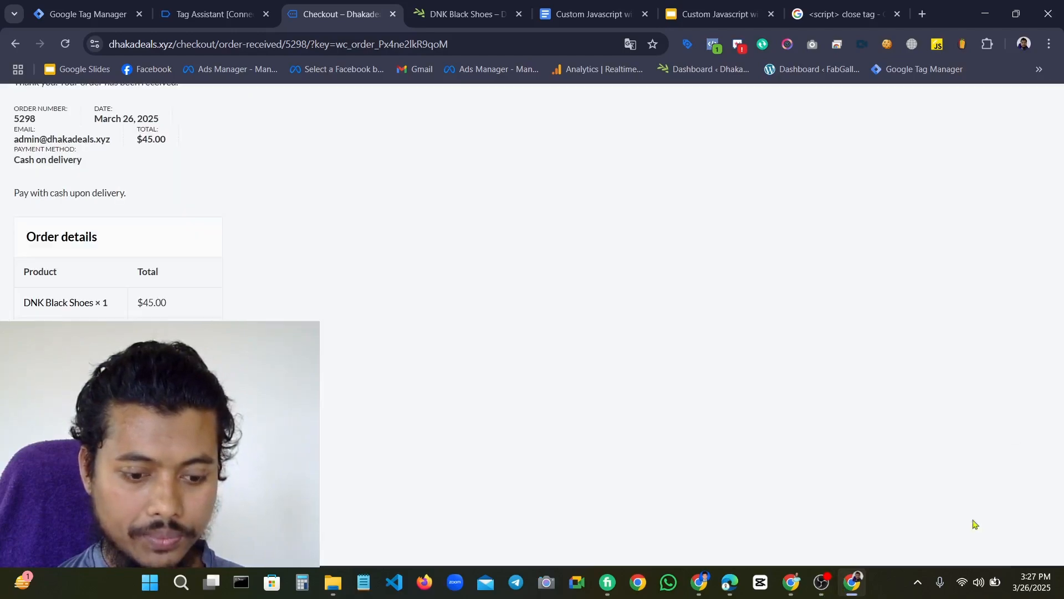
Switch to the Custom Javascript Google Doc and copy the variable name "cJS - ls - first name" from the JavaScript Variable table
{"action": "left_click", "coordinate": [819, 583]}
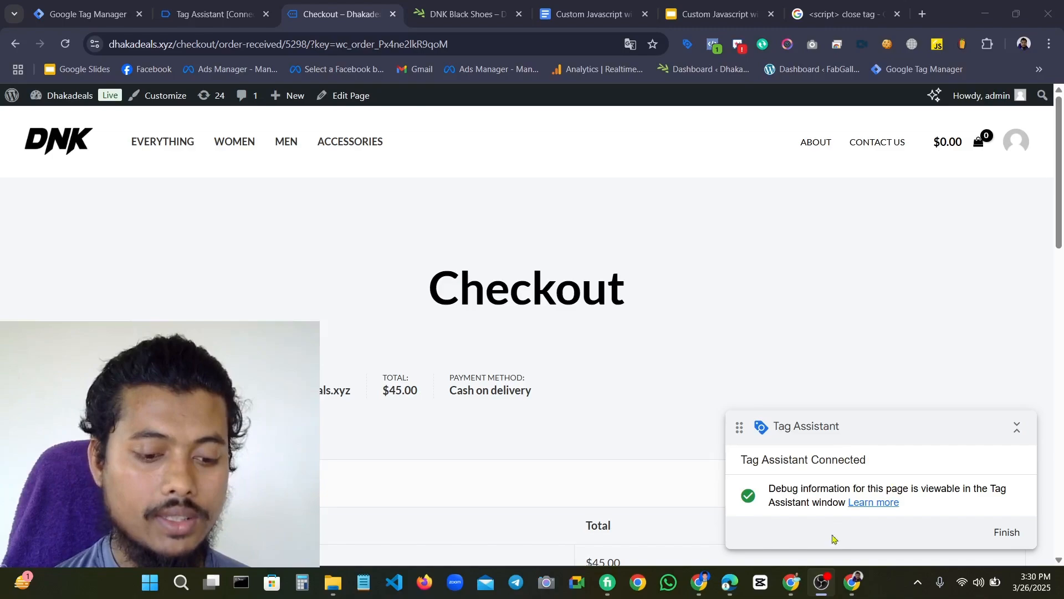
{"action": "left_click", "coordinate": [853, 576]}
{"action": "left_click", "coordinate": [602, 18]}
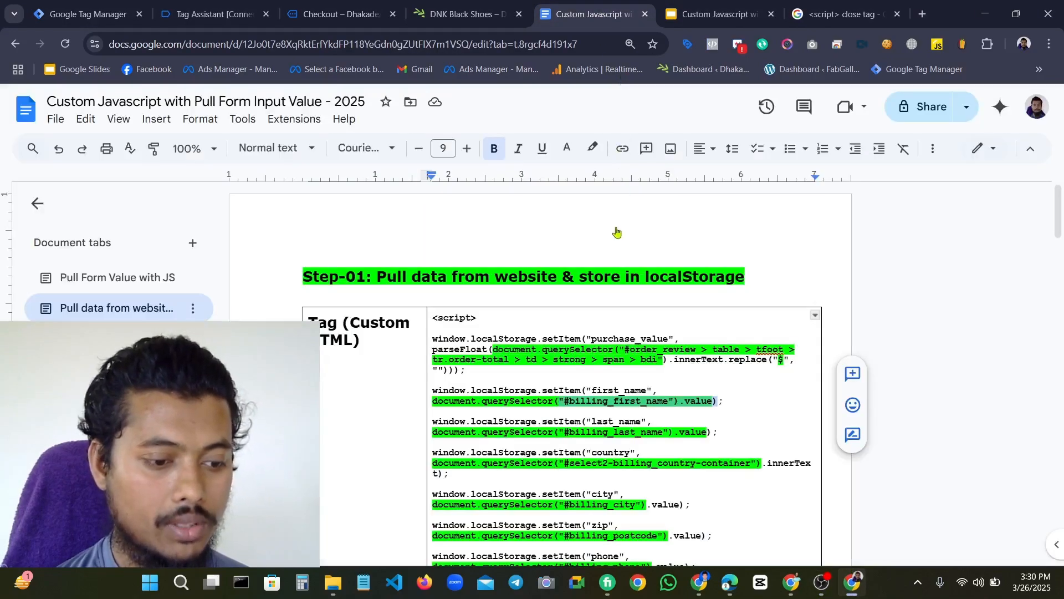
{"action": "scroll", "coordinate": [577, 314], "scroll_direction": "down", "scroll_amount": 11}
{"action": "scroll", "coordinate": [531, 333], "scroll_direction": "down", "scroll_amount": 3}
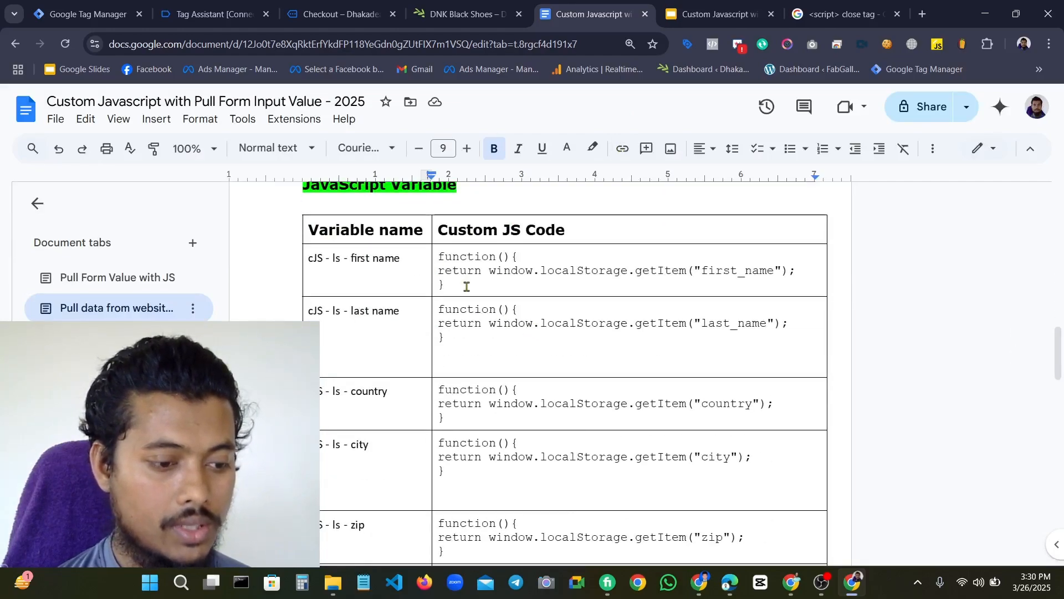
{"action": "left_click_drag", "start_coordinate": [456, 283], "coordinate": [437, 256]}
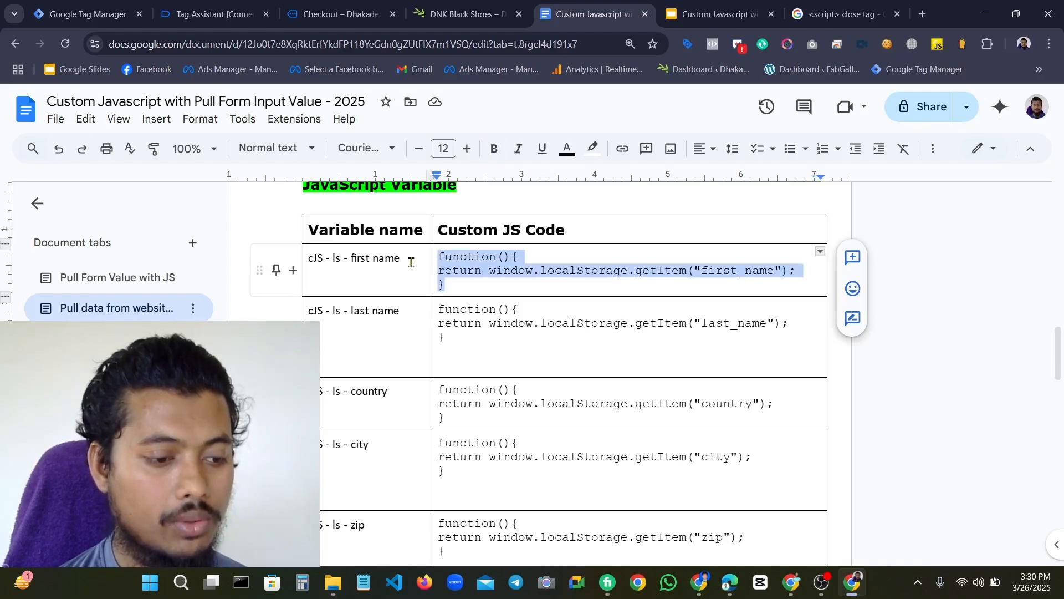
{"action": "left_click_drag", "start_coordinate": [410, 262], "coordinate": [308, 258]}
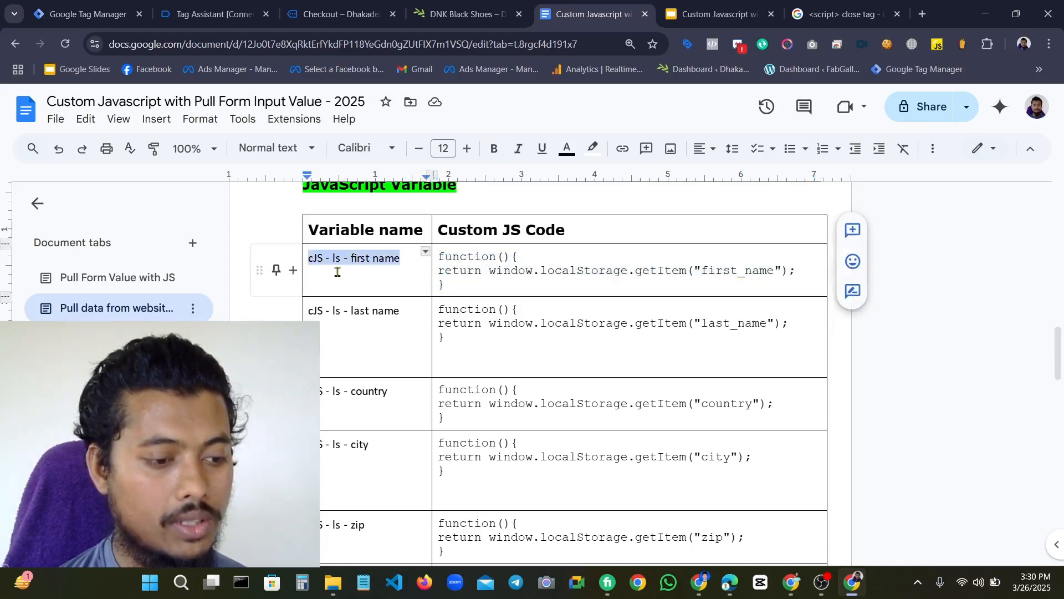
{"action": "left_click", "coordinate": [335, 258]}
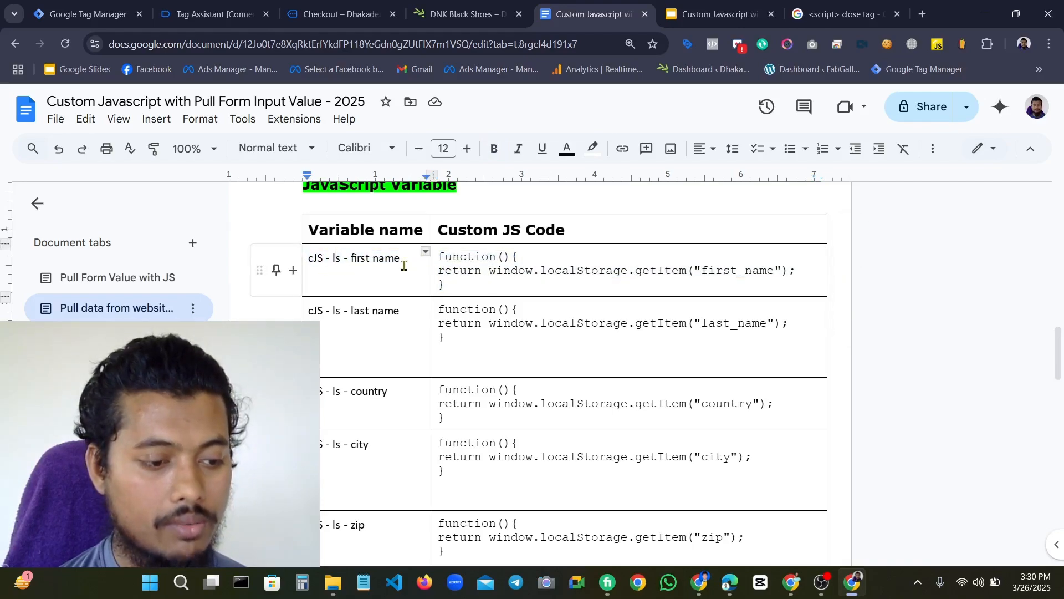
{"action": "left_click_drag", "start_coordinate": [404, 265], "coordinate": [304, 261]}
{"action": "key", "text": "super+c"}
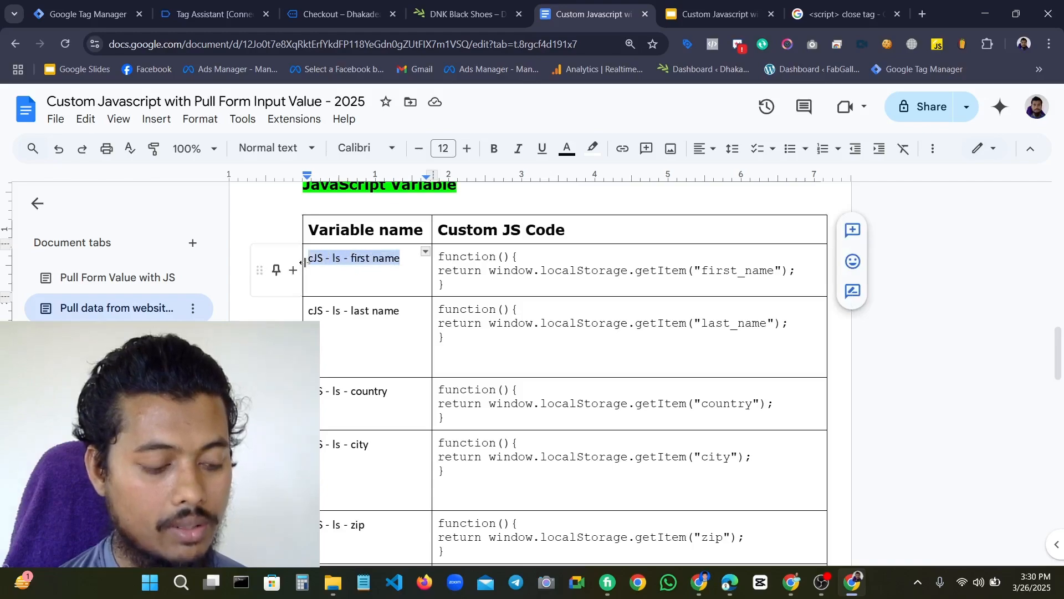
Switch to Google Tag Manager and start a new user-defined variable in the DhakadealsHome - Web container
{"action": "left_click", "coordinate": [501, 290]}
{"action": "left_click", "coordinate": [106, 5]}
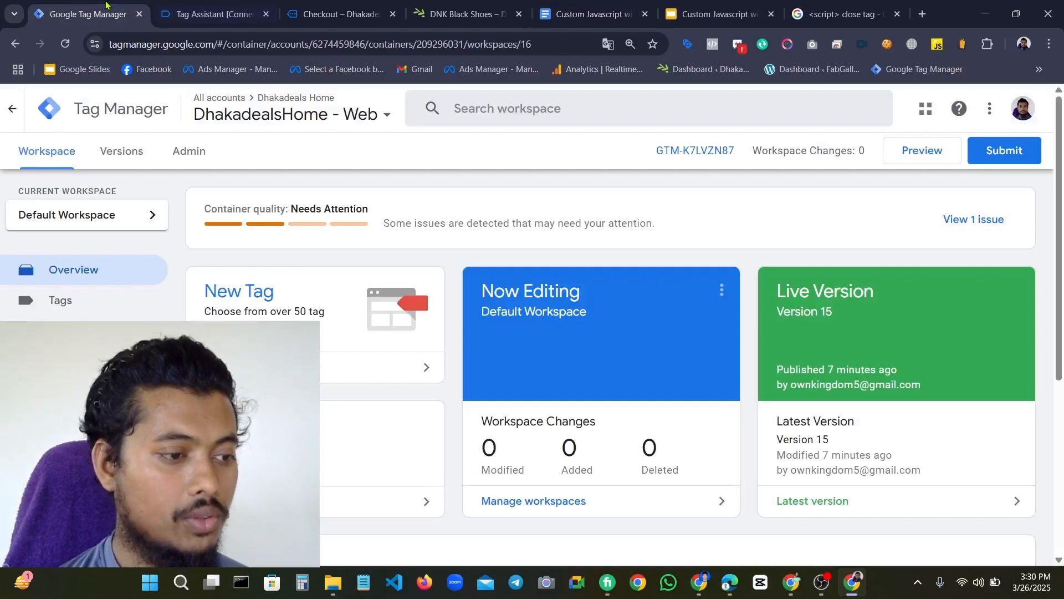
{"action": "left_click", "coordinate": [69, 361]}
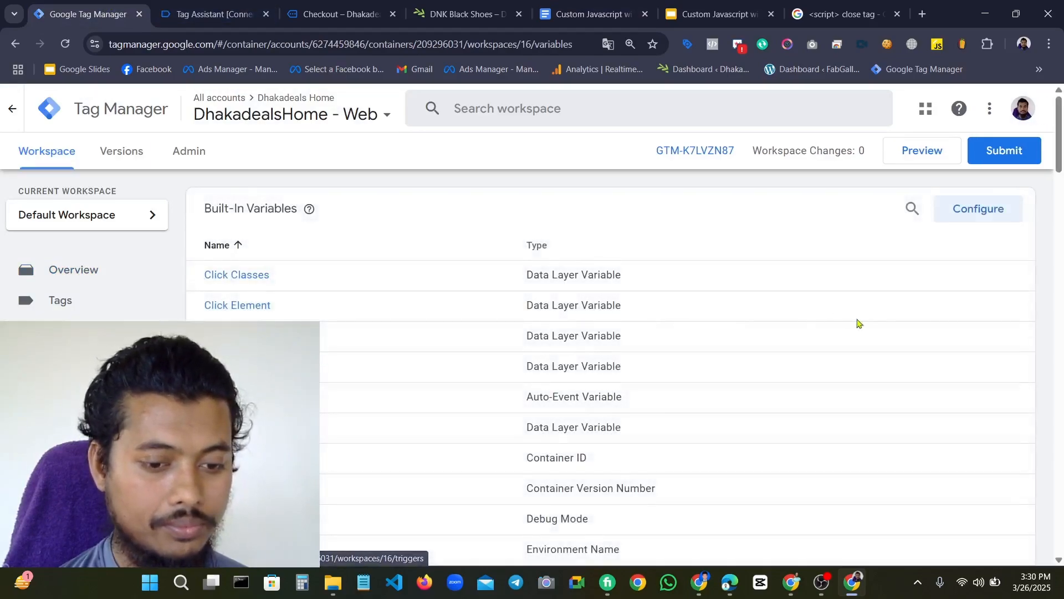
{"action": "scroll", "coordinate": [895, 374], "scroll_direction": "down", "scroll_amount": 10}
{"action": "scroll", "coordinate": [898, 374], "scroll_direction": "down", "scroll_amount": 10}
{"action": "scroll", "coordinate": [907, 370], "scroll_direction": "up", "scroll_amount": 6}
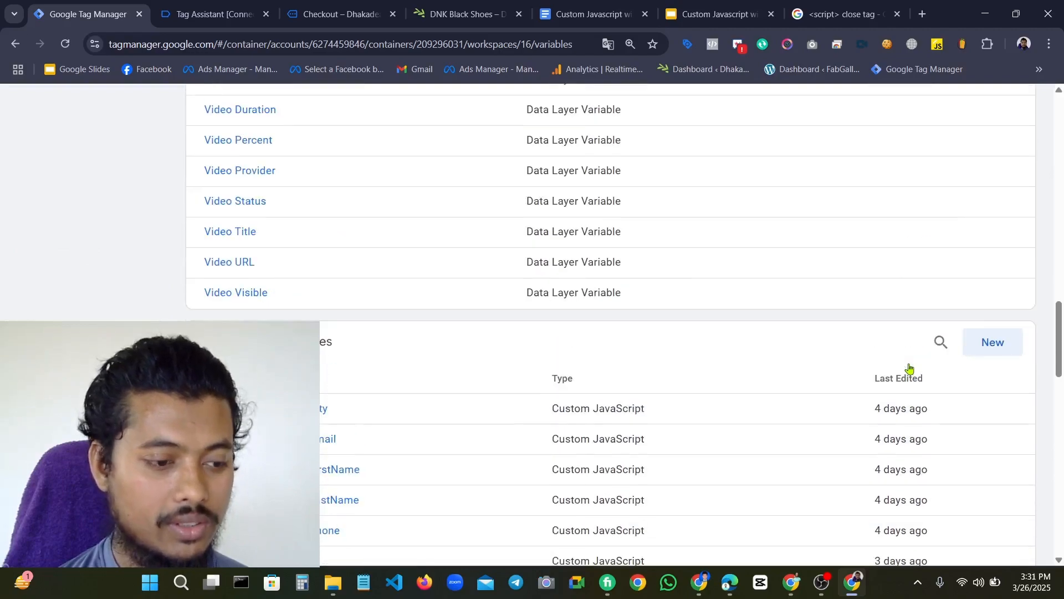
{"action": "scroll", "coordinate": [915, 366], "scroll_direction": "down", "scroll_amount": 1}
{"action": "scroll", "coordinate": [919, 363], "scroll_direction": "down", "scroll_amount": 4}
{"action": "left_click", "coordinate": [993, 160]}
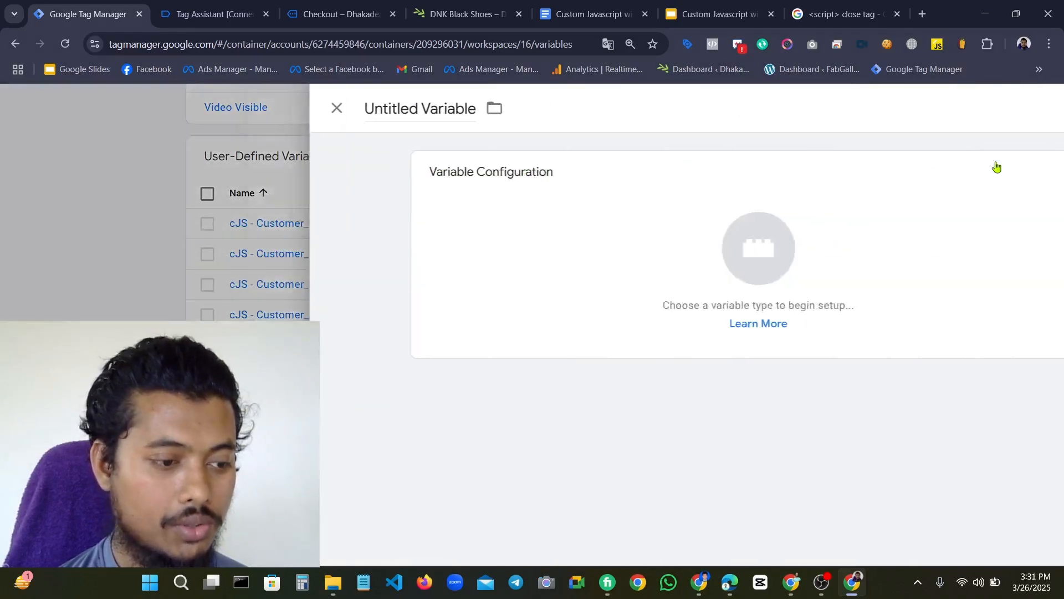
Set the new variable's type to Custom JavaScript
{"action": "left_click", "coordinate": [618, 221]}
{"action": "scroll", "coordinate": [671, 333], "scroll_direction": "down", "scroll_amount": 6}
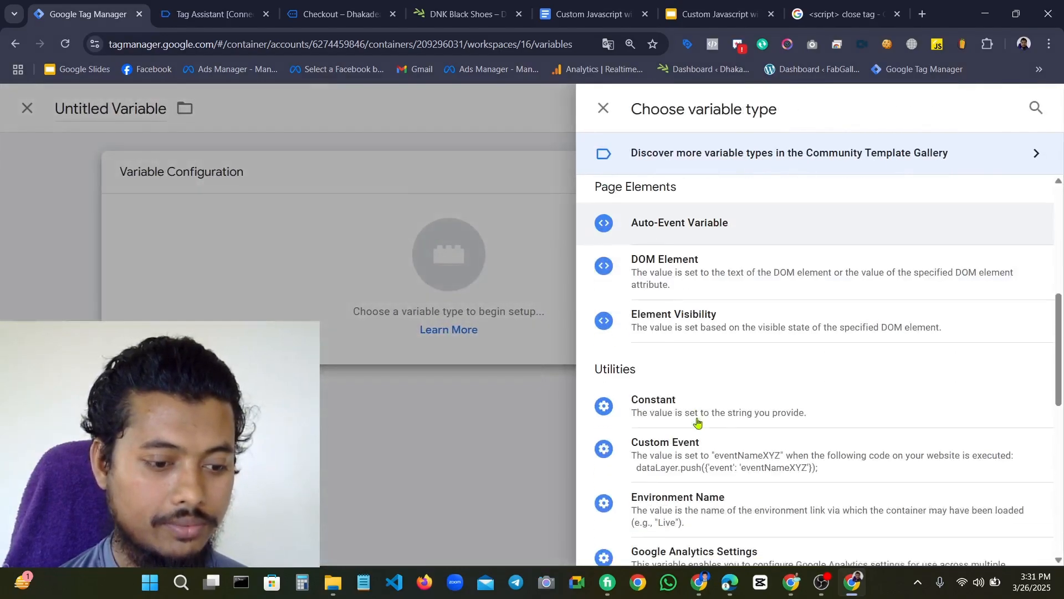
{"action": "scroll", "coordinate": [705, 319], "scroll_direction": "up", "scroll_amount": 3}
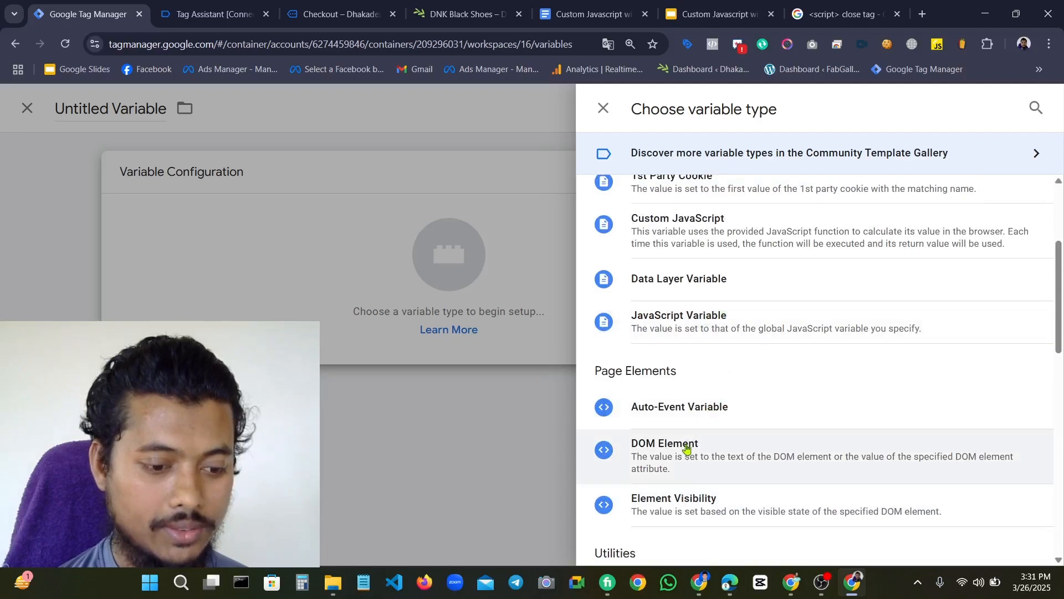
{"action": "scroll", "coordinate": [685, 438], "scroll_direction": "up", "scroll_amount": 3}
{"action": "scroll", "coordinate": [711, 396], "scroll_direction": "down", "scroll_amount": 3}
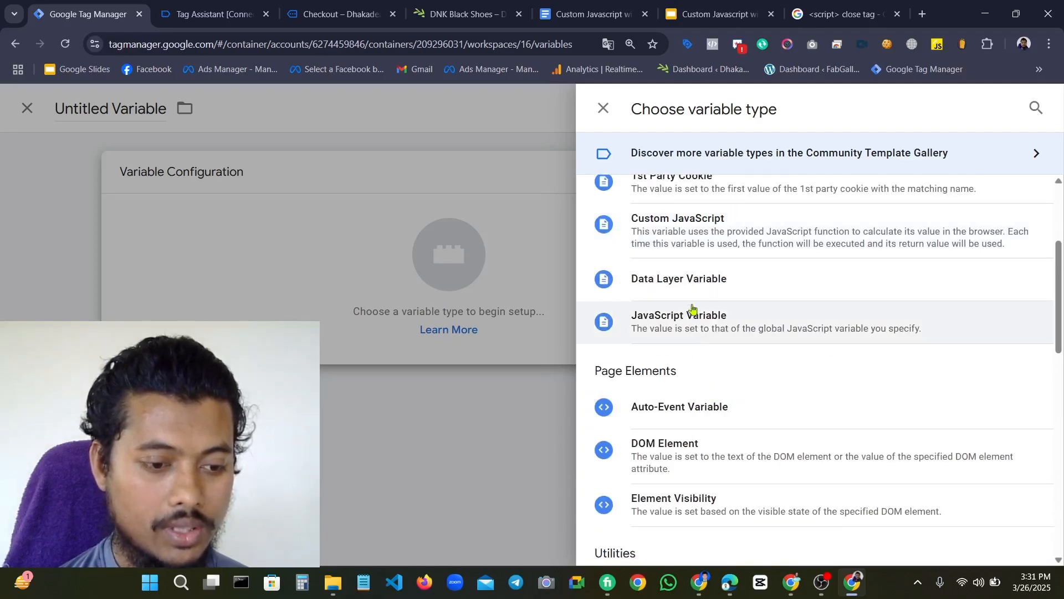
{"action": "left_click", "coordinate": [725, 244]}
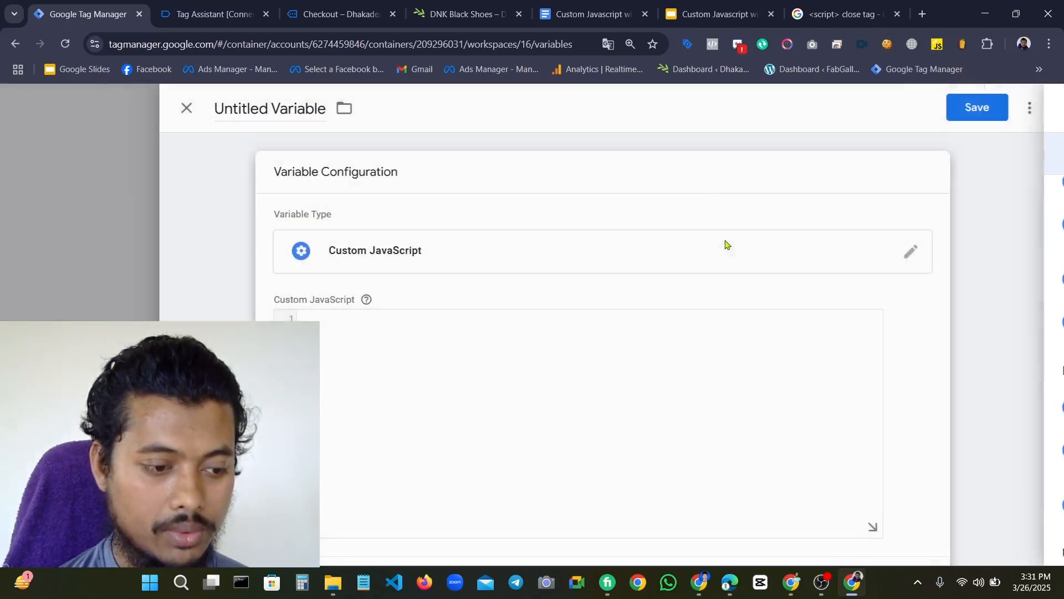
{"action": "left_click", "coordinate": [410, 337]}
{"action": "type", "text": "cJS - ls - first name"}
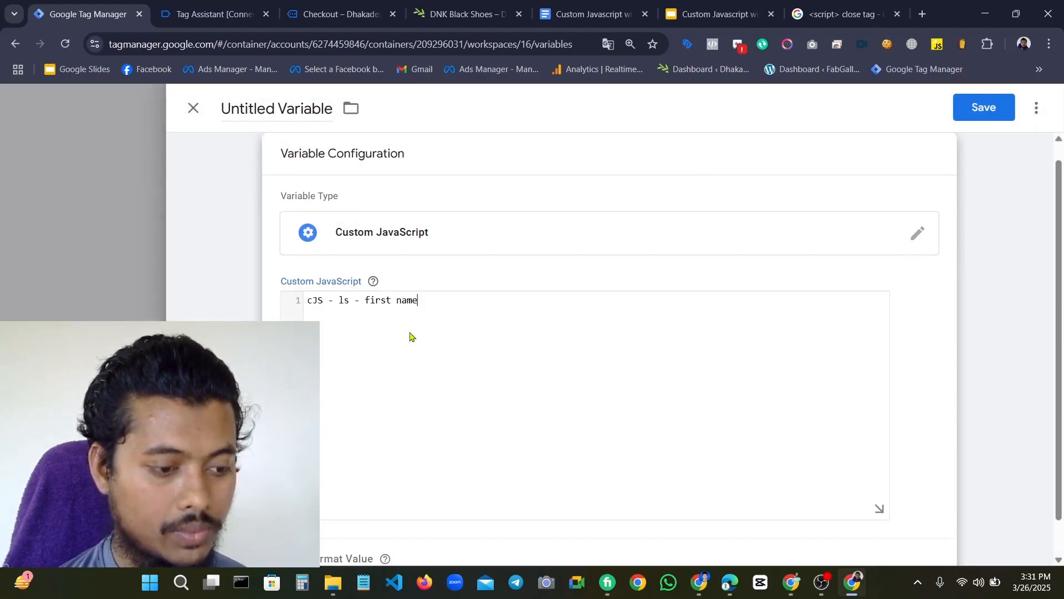
{"action": "key", "text": "BackSpace"}
{"action": "key", "text": "BackSpace"}
{"action": "key", "text": "BackSpace"}
{"action": "key", "text": "BackSpace"}
{"action": "key", "text": "BackSpace"}
{"action": "key", "text": "BackSpace"}
{"action": "key", "text": "BackSpace"}
{"action": "key", "text": "BackSpace"}
{"action": "key", "text": "BackSpace"}
{"action": "key", "text": "BackSpace"}
{"action": "key", "text": "BackSpace"}
{"action": "key", "text": "BackSpace"}
{"action": "key", "text": "BackSpace"}
{"action": "key", "text": "BackSpace"}
{"action": "key", "text": "BackSpace"}
{"action": "key", "text": "BackSpace"}
{"action": "key", "text": "BackSpace"}
{"action": "key", "text": "BackSpace"}
{"action": "key", "text": "BackSpace"}
{"action": "key", "text": "BackSpace"}
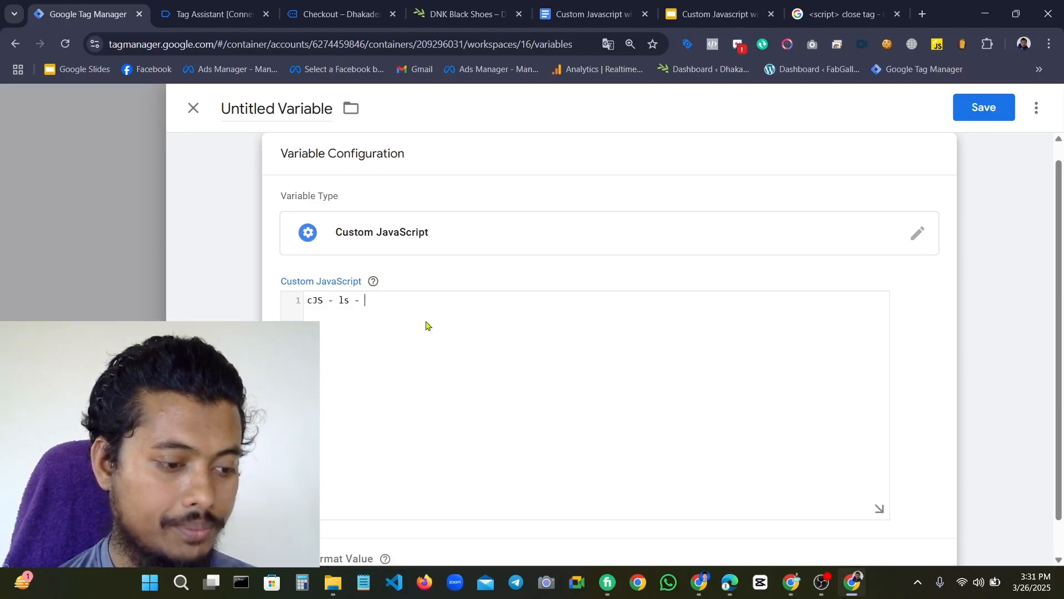
Insert the copied function returning window.localStorage.getItem("first_name") from the clipboard history as the variable's Custom JavaScript code
{"action": "key", "text": "super+v"}
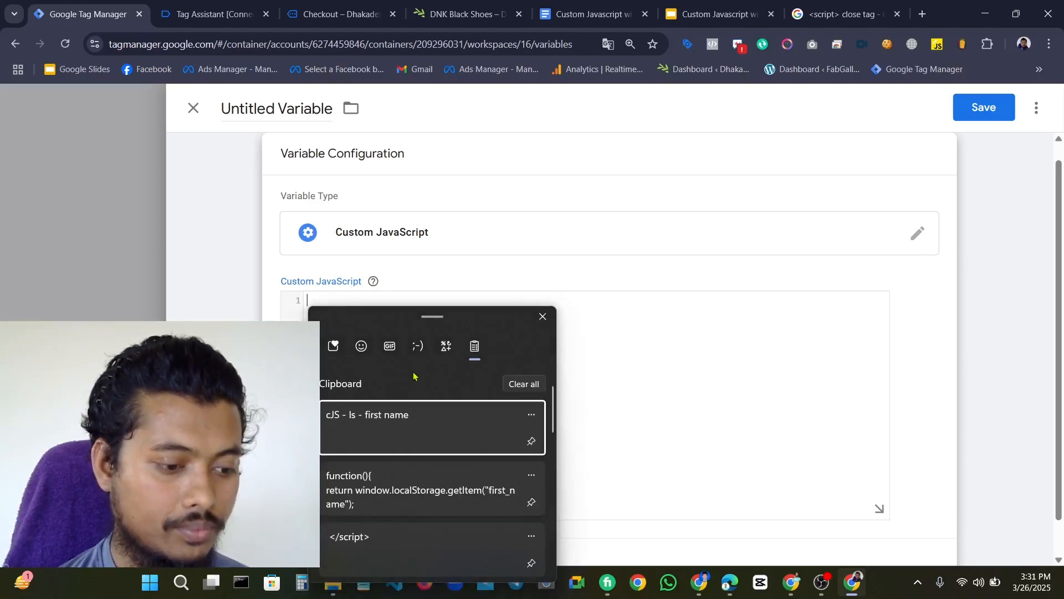
{"action": "left_click", "coordinate": [405, 491]}
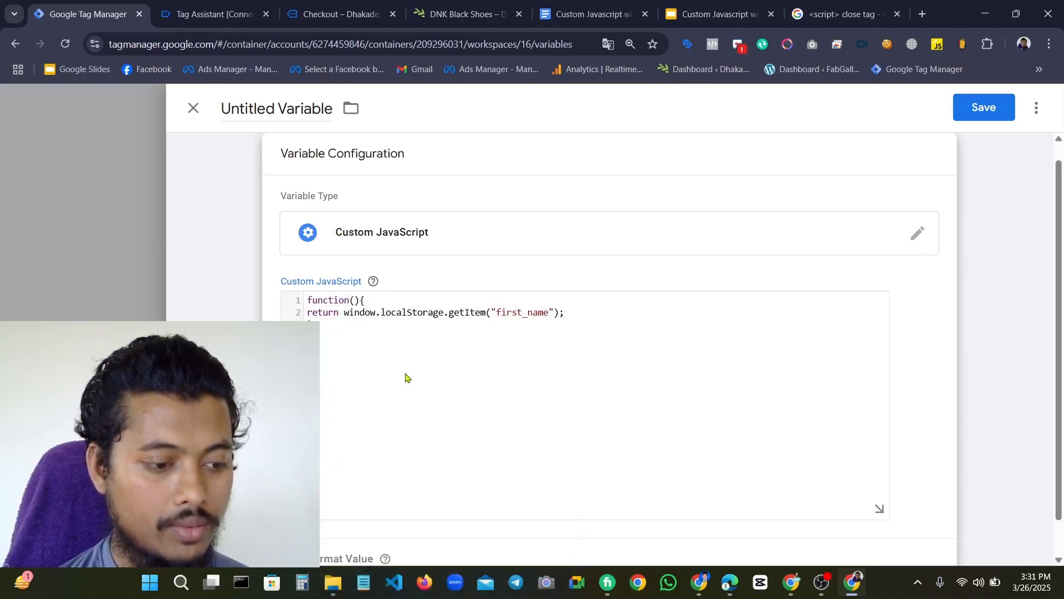
{"action": "left_click", "coordinate": [310, 109]}
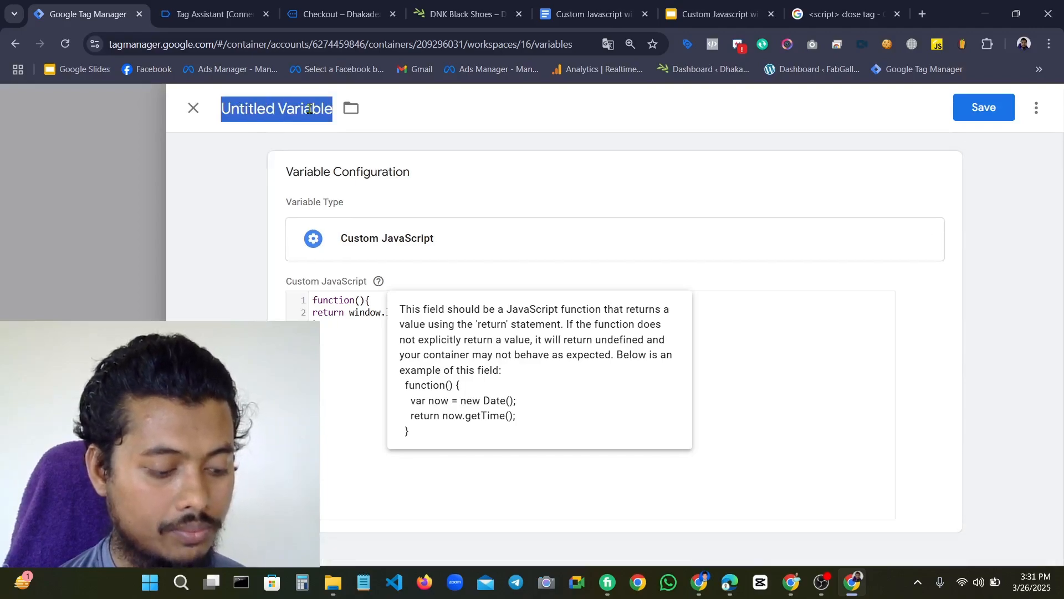
{"action": "type", "text": "function(){return window.localStorage.getItem(\"first_name\");}"}
{"action": "key", "text": "ctrl+z"}
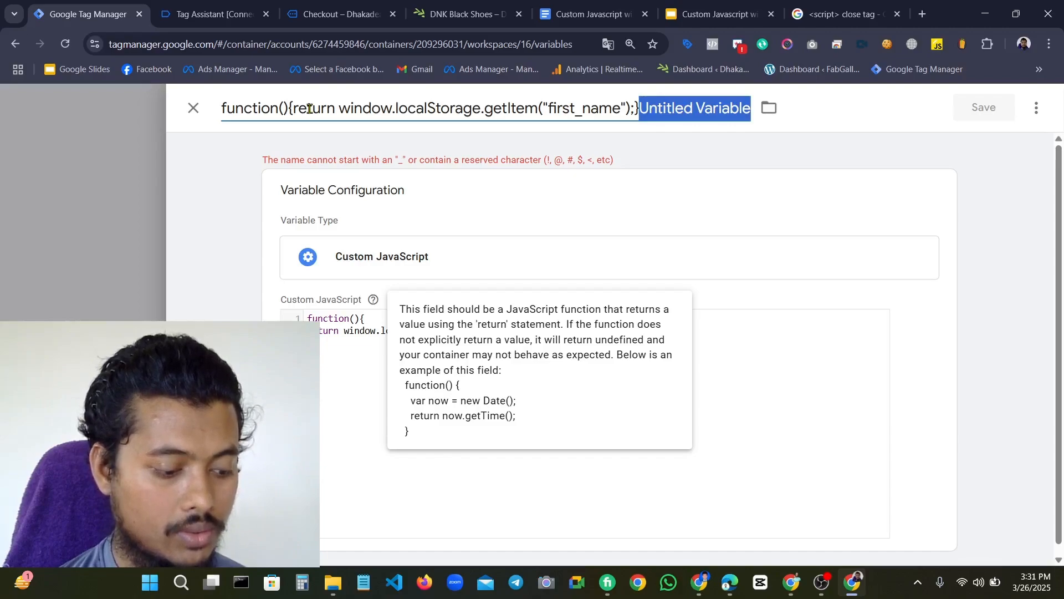
{"action": "key", "text": "BackSpace"}
{"action": "key", "text": "BackSpace"}
{"action": "key", "text": "BackSpace"}
{"action": "key", "text": "BackSpace"}
{"action": "key", "text": "BackSpace"}
{"action": "key", "text": "BackSpace"}
{"action": "key", "text": "BackSpace"}
{"action": "key", "text": "BackSpace"}
{"action": "key", "text": "BackSpace"}
{"action": "key", "text": "BackSpace"}
{"action": "key", "text": "BackSpace"}
{"action": "key", "text": "BackSpace"}
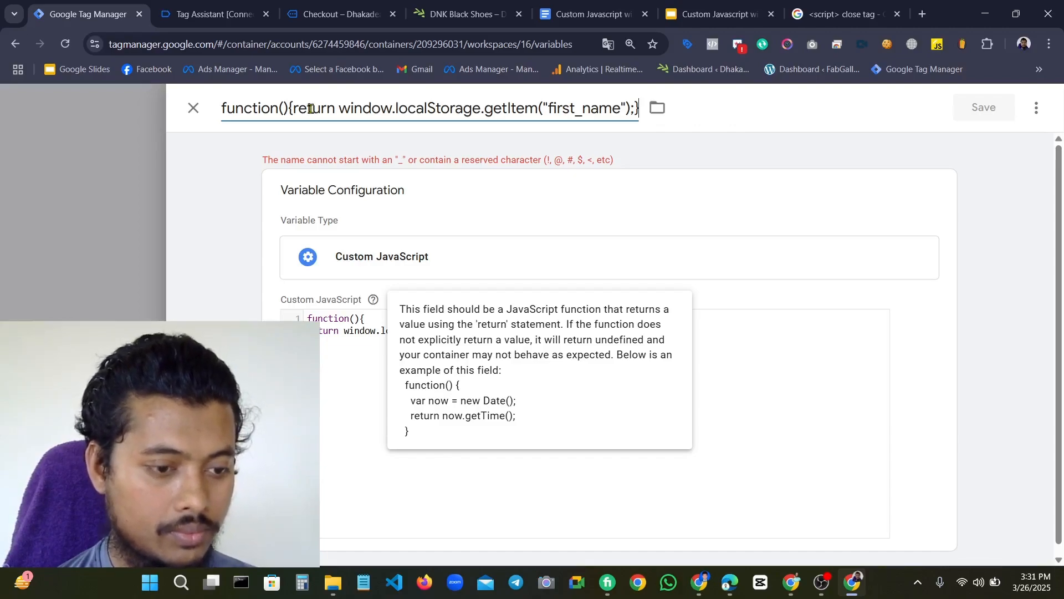
{"action": "key", "text": "BackSpace"}
{"action": "key", "text": "BackSpace"}
{"action": "key", "text": "BackSpace"}
{"action": "key", "text": "BackSpace"}
{"action": "key", "text": "BackSpace"}
{"action": "key", "text": "BackSpace"}
{"action": "key", "text": "BackSpace"}
{"action": "key", "text": "BackSpace"}
{"action": "key", "text": "BackSpace"}
{"action": "key", "text": "BackSpace"}
{"action": "key", "text": "BackSpace"}
{"action": "key", "text": "BackSpace"}
{"action": "key", "text": "BackSpace"}
{"action": "key", "text": "BackSpace"}
{"action": "key", "text": "BackSpace"}
{"action": "key", "text": "BackSpace"}
{"action": "key", "text": "BackSpace"}
{"action": "key", "text": "BackSpace"}
{"action": "key", "text": "BackSpace"}
{"action": "key", "text": "BackSpace"}
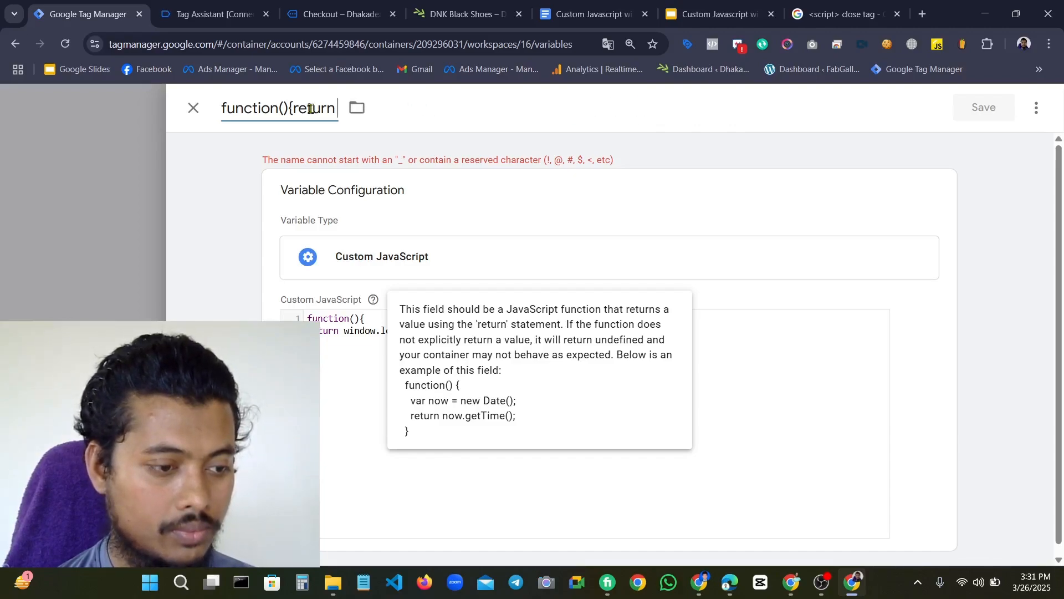
Name the variable "cJS - ls - first name" and save it
{"action": "key", "text": "super+v"}
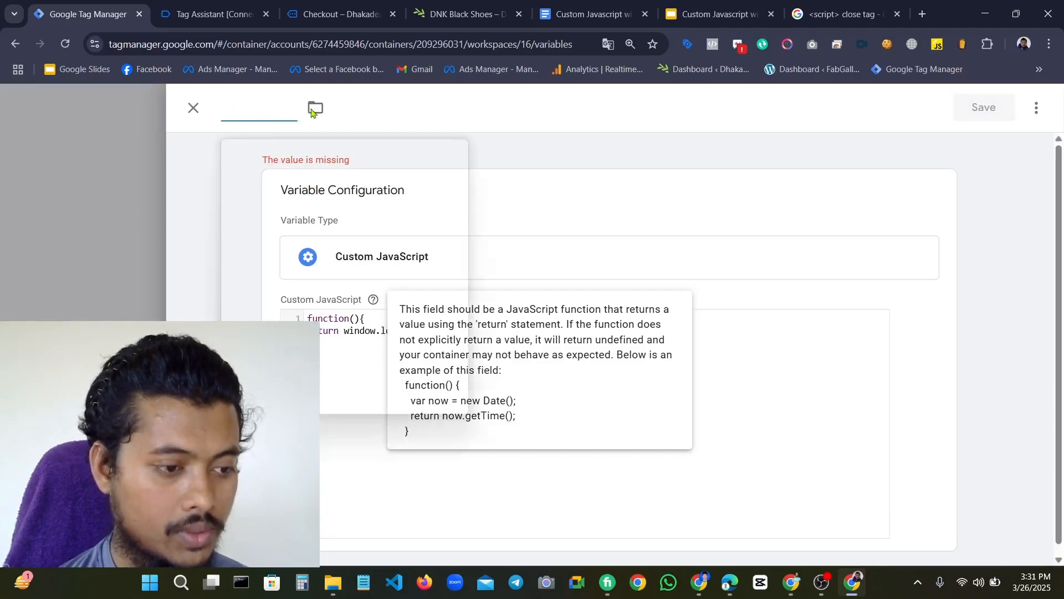
{"action": "left_click", "coordinate": [291, 262]}
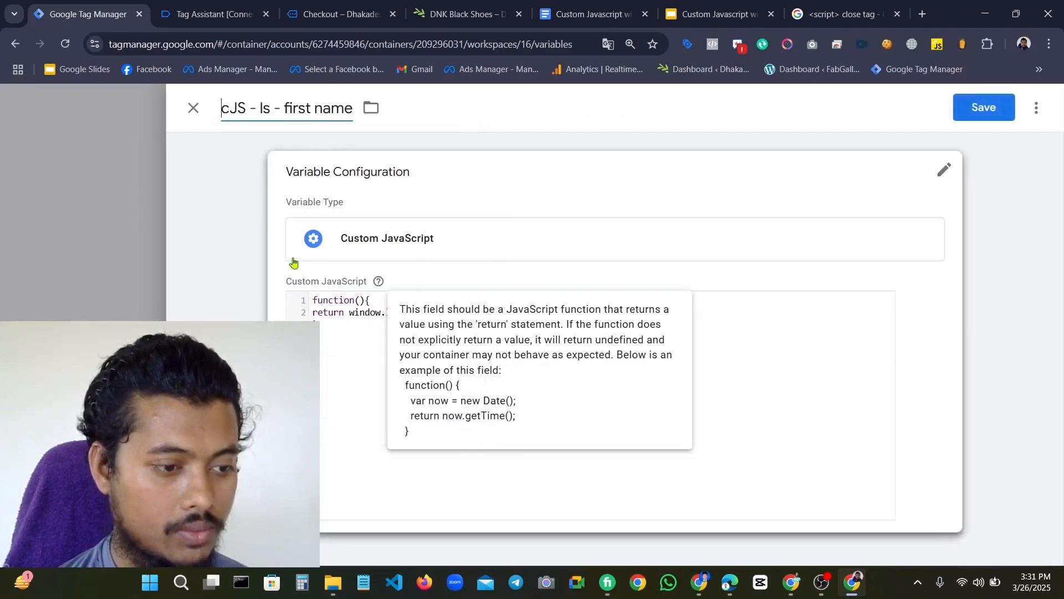
{"action": "left_click", "coordinate": [967, 108]}
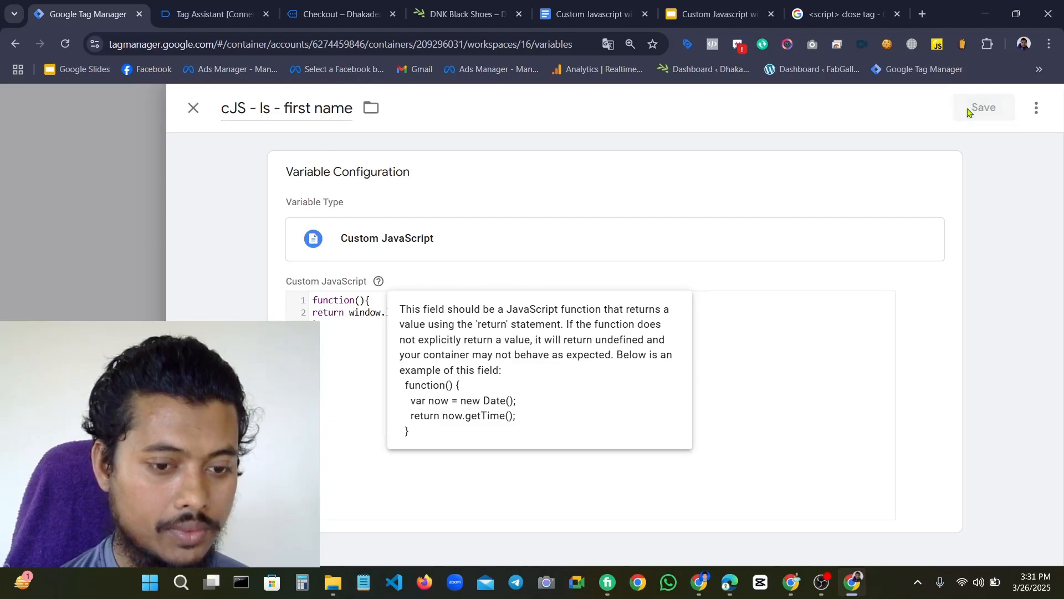
Publish the container changes as a new version without a description and return to the workspace overview
{"action": "scroll", "coordinate": [950, 221], "scroll_direction": "up", "scroll_amount": 10}
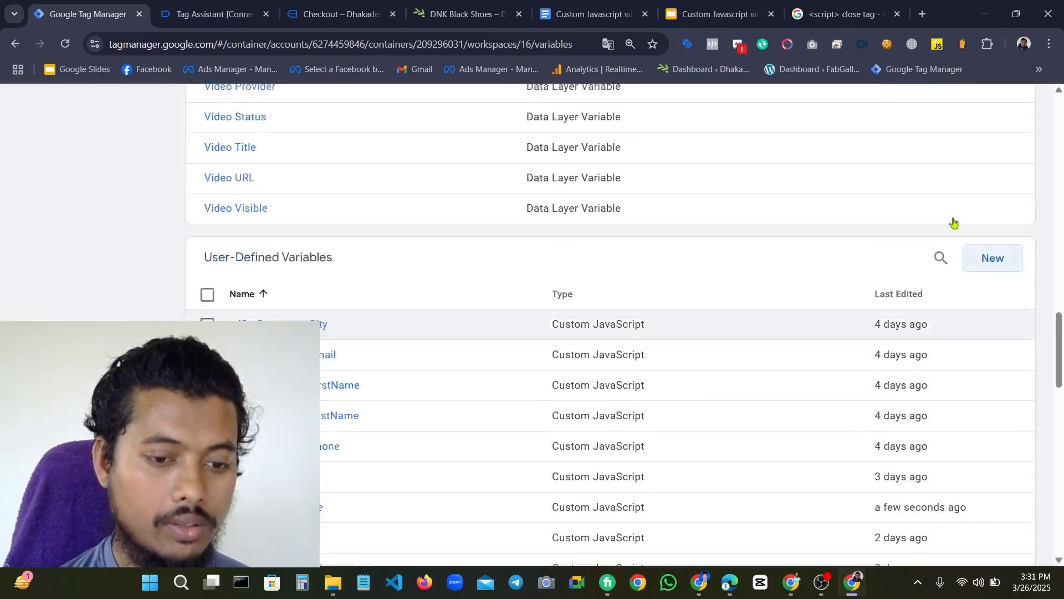
{"action": "scroll", "coordinate": [955, 220], "scroll_direction": "up", "scroll_amount": 5}
{"action": "left_click", "coordinate": [998, 151]}
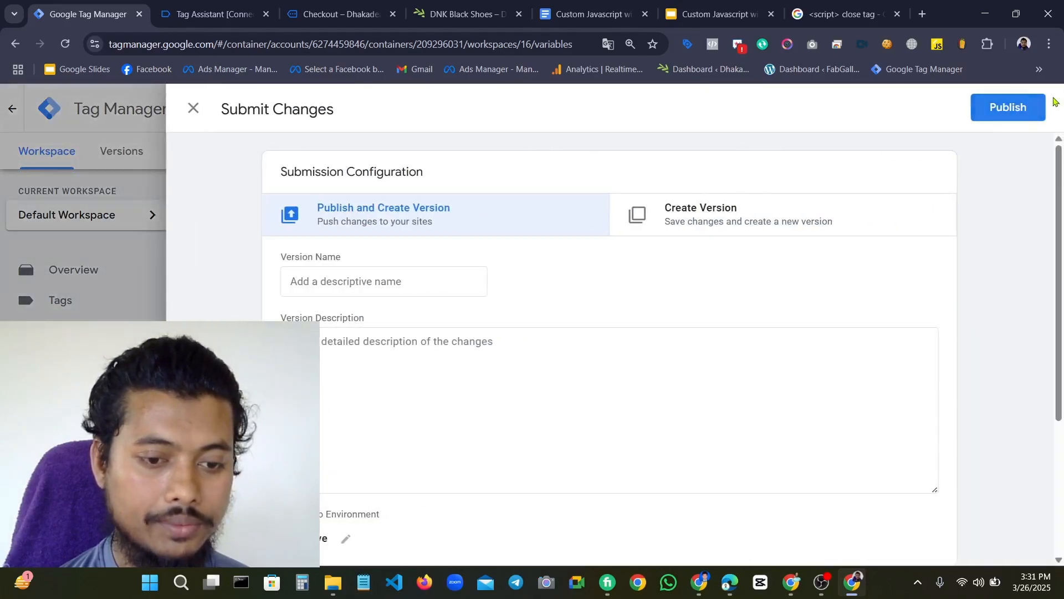
{"action": "left_click", "coordinate": [1035, 109]}
{"action": "left_click", "coordinate": [738, 526]}
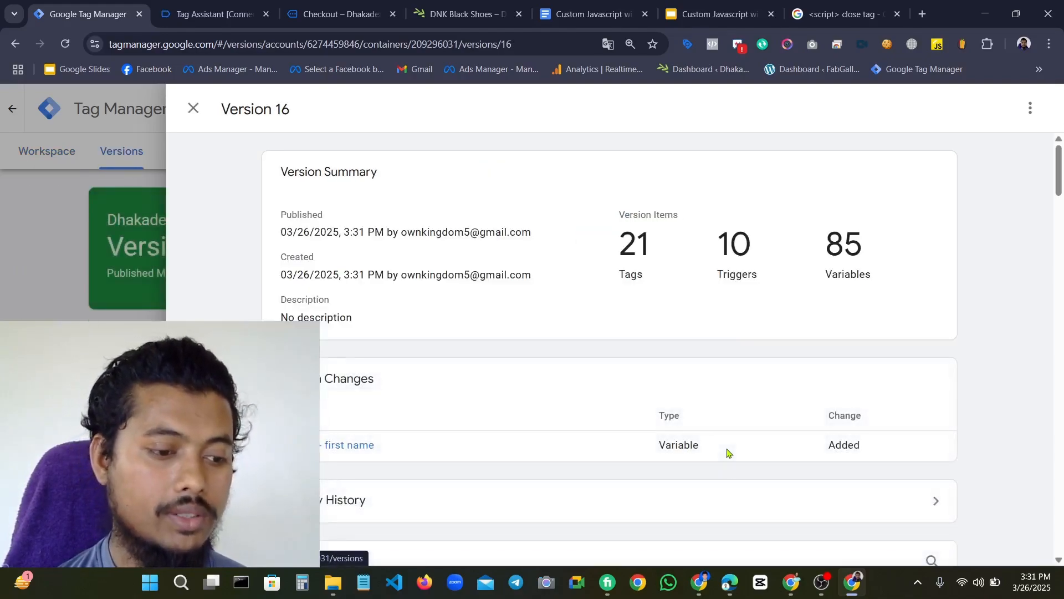
{"action": "left_click", "coordinate": [193, 108]}
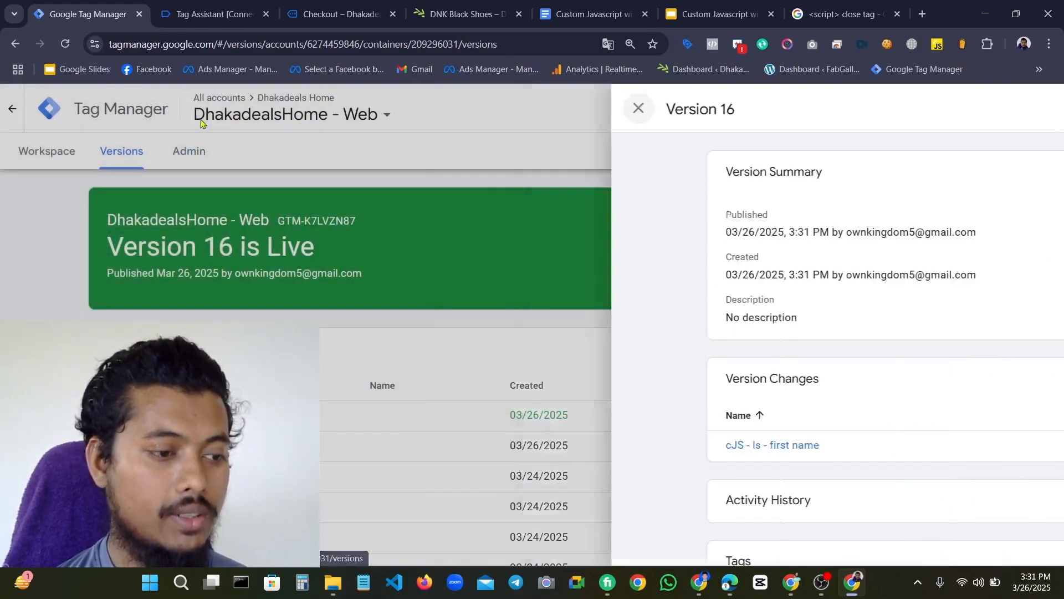
{"action": "left_click", "coordinate": [47, 161]}
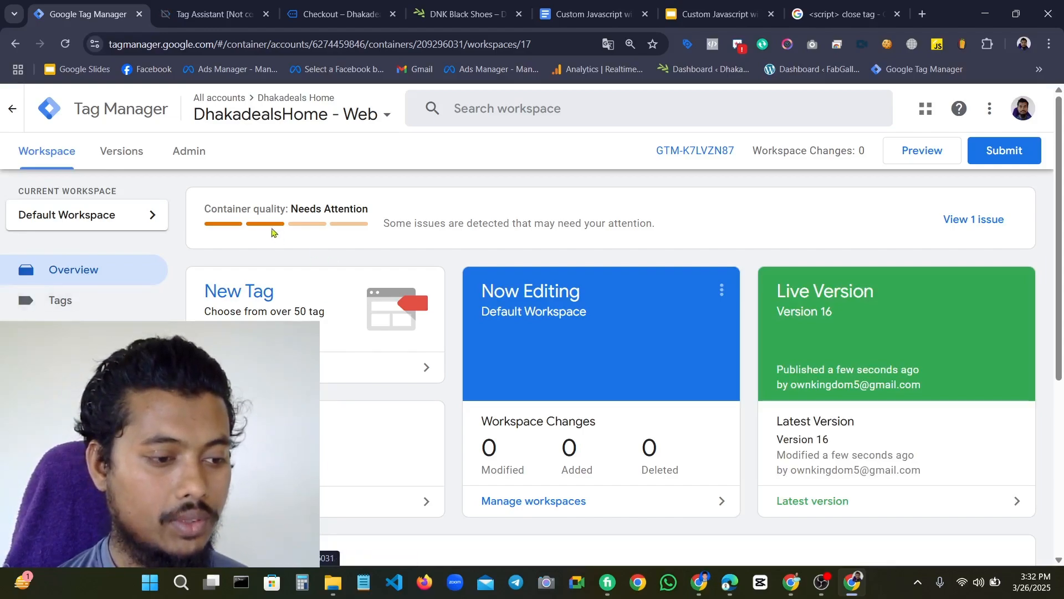
{"action": "left_click", "coordinate": [266, 14]}
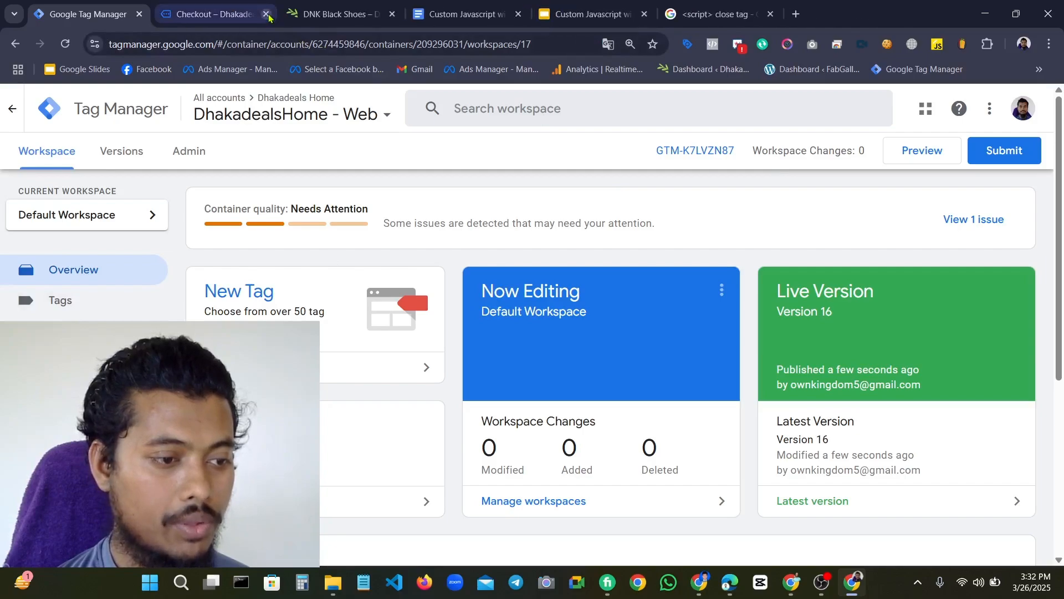
{"action": "left_click", "coordinate": [266, 14]}
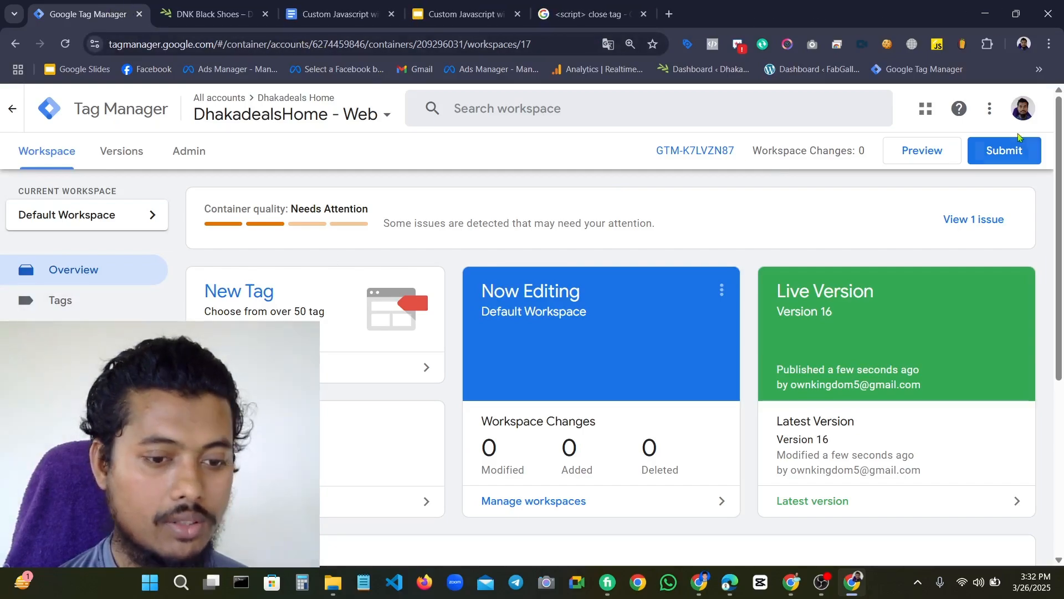
{"action": "left_click", "coordinate": [905, 147]}
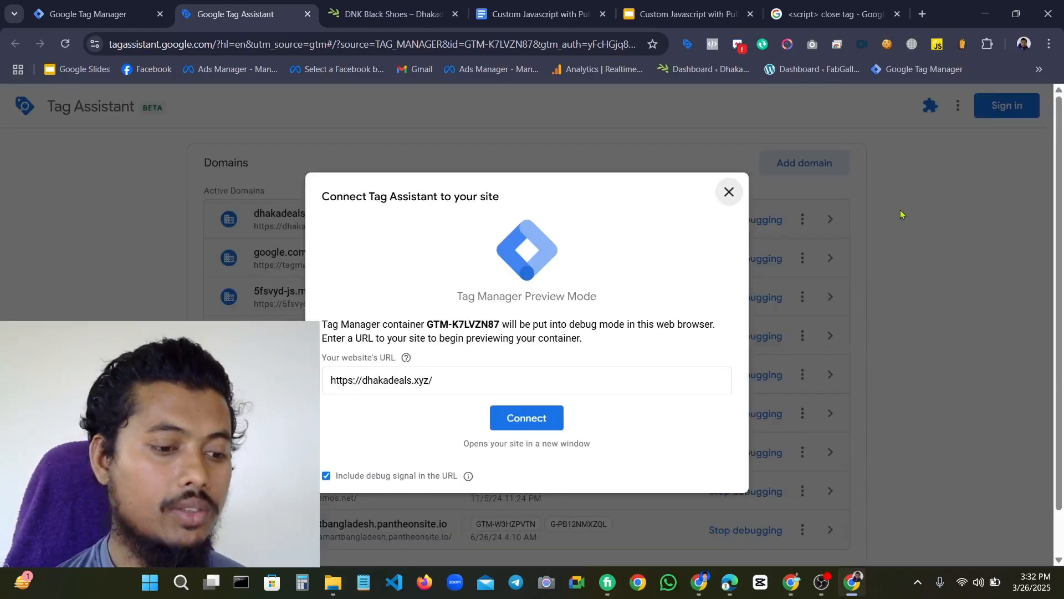
{"action": "left_click", "coordinate": [540, 418]}
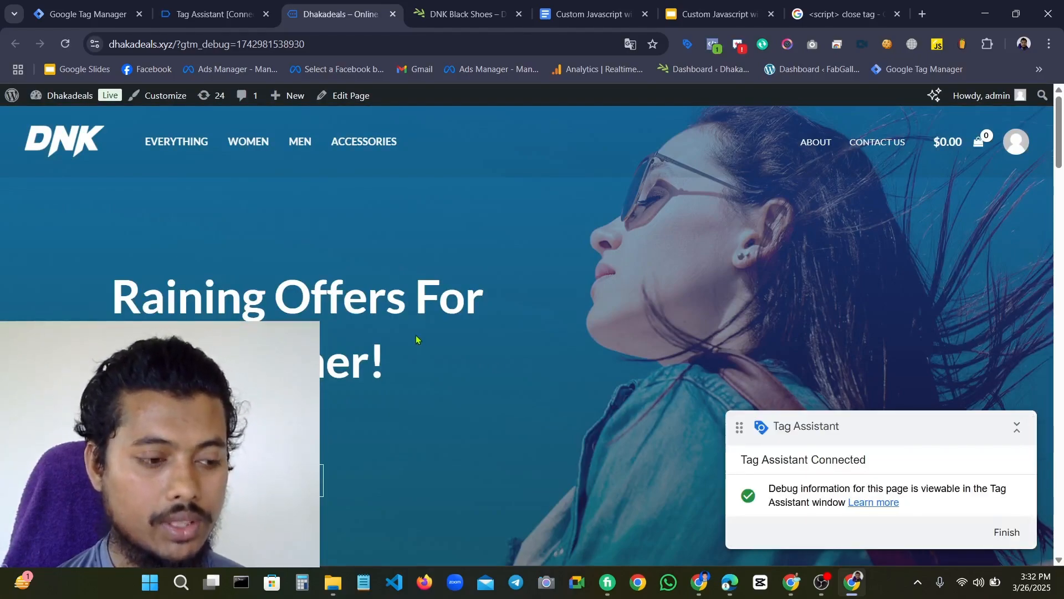
{"action": "left_click", "coordinate": [204, 8]}
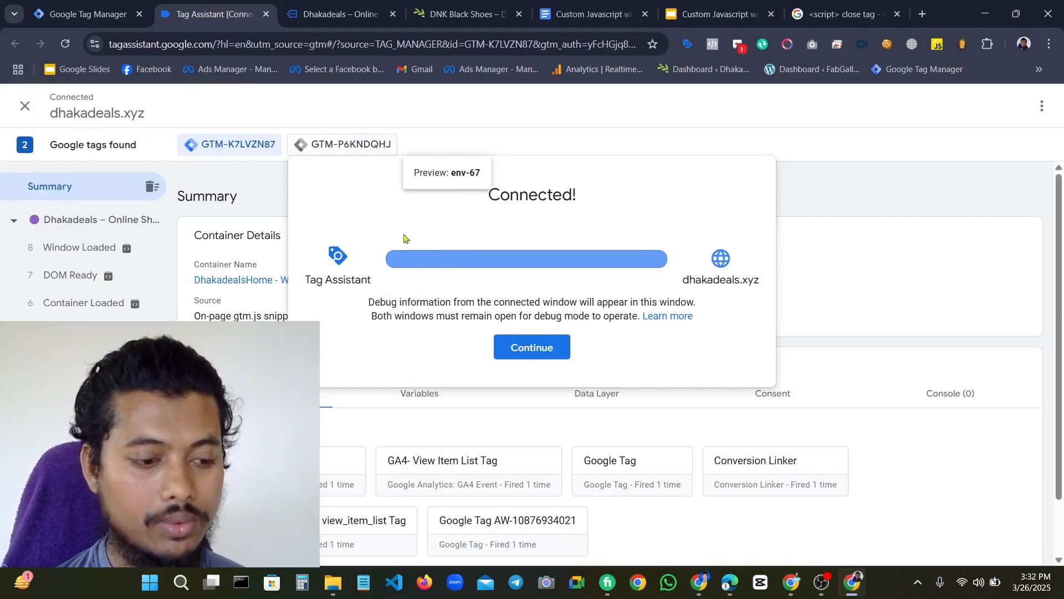
{"action": "left_click", "coordinate": [545, 355]}
Open the DNK Black Shoes product from the previewed store's home page and add it to the cart
{"action": "left_click", "coordinate": [369, 14]}
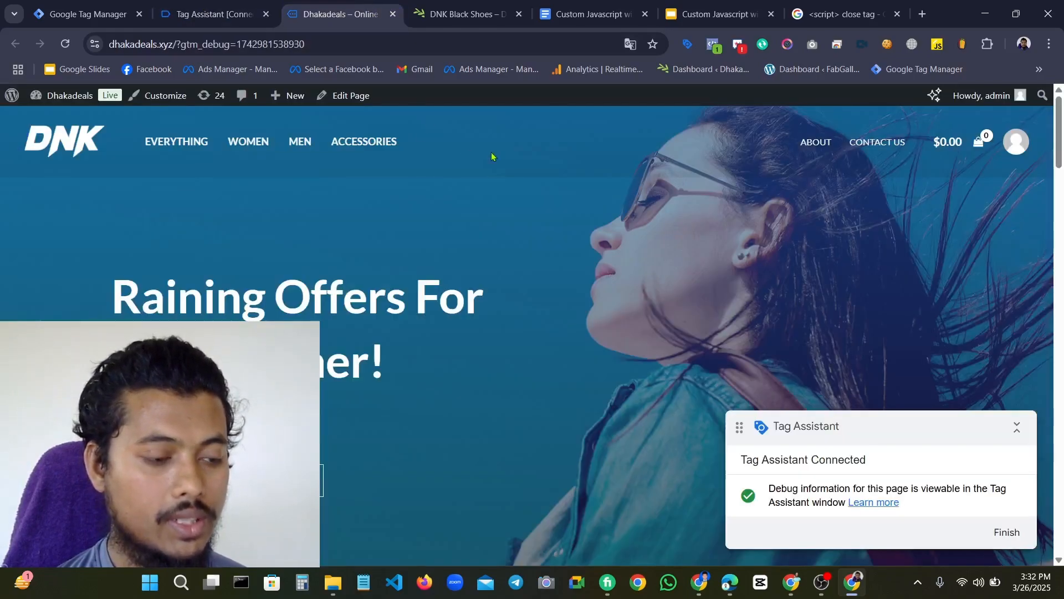
{"action": "scroll", "coordinate": [311, 271], "scroll_direction": "down", "scroll_amount": 10}
{"action": "scroll", "coordinate": [261, 287], "scroll_direction": "down", "scroll_amount": 5}
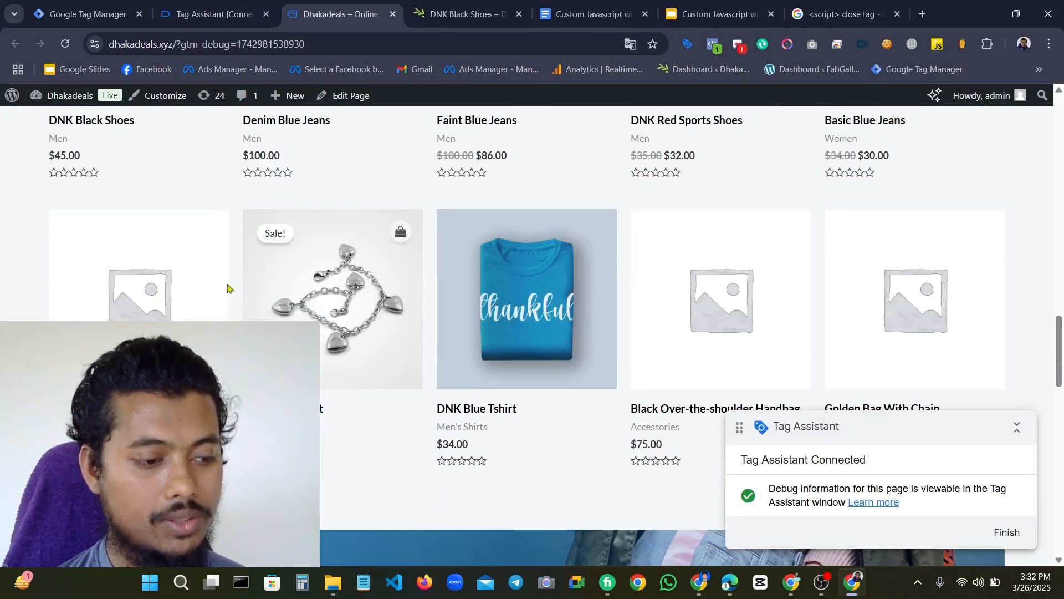
{"action": "scroll", "coordinate": [250, 274], "scroll_direction": "up", "scroll_amount": 5}
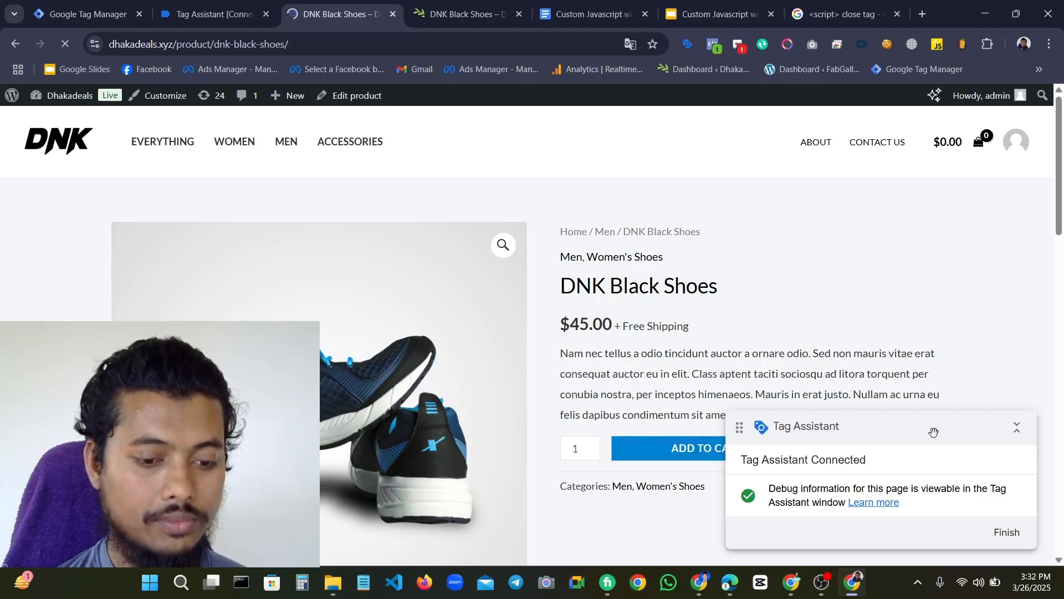
{"action": "left_click_drag", "start_coordinate": [934, 430], "coordinate": [937, 487]}
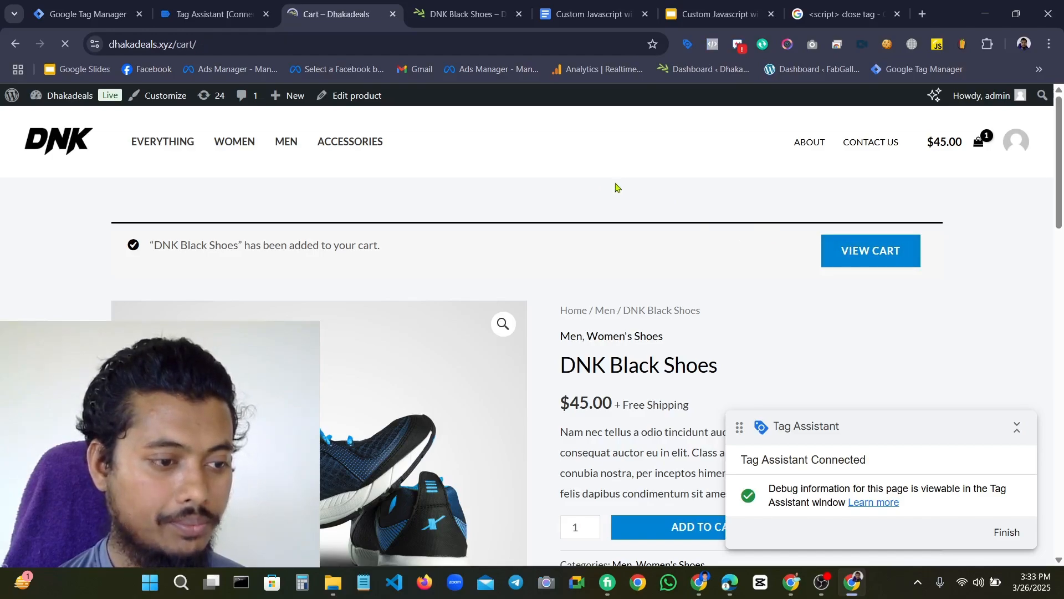
Proceed from the cart page to the checkout page
{"action": "scroll", "coordinate": [626, 277], "scroll_direction": "down", "scroll_amount": 6}
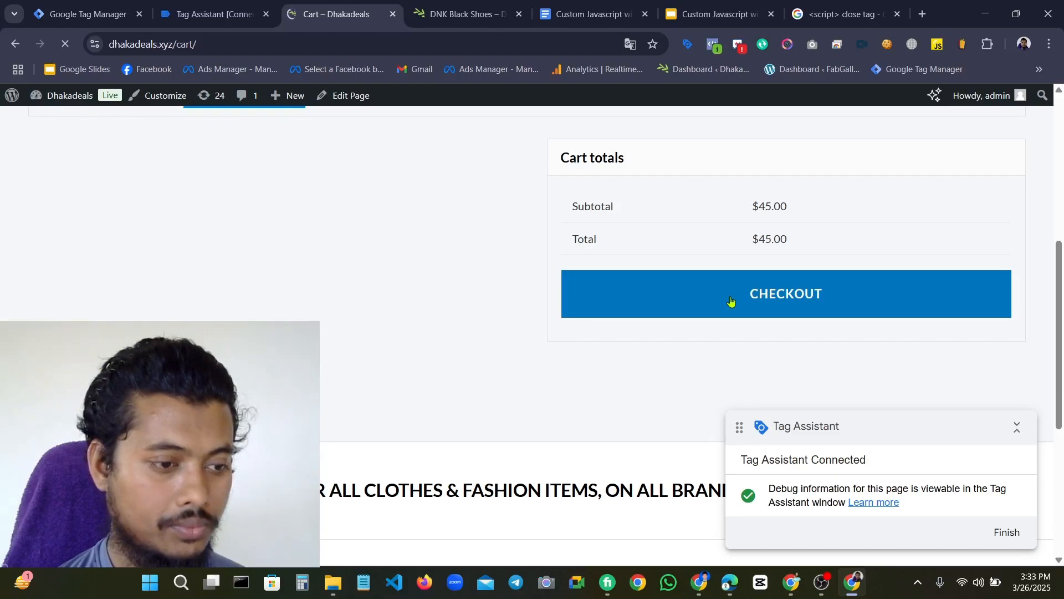
{"action": "scroll", "coordinate": [408, 277], "scroll_direction": "up", "scroll_amount": 6}
{"action": "scroll", "coordinate": [431, 268], "scroll_direction": "down", "scroll_amount": 6}
{"action": "scroll", "coordinate": [467, 262], "scroll_direction": "up", "scroll_amount": 3}
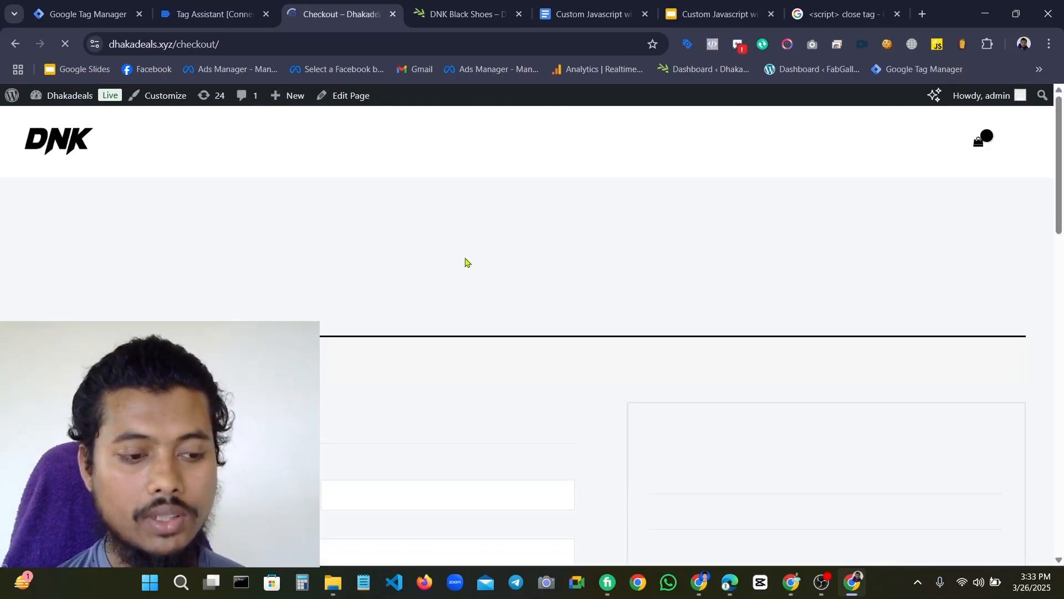
Place the order from the checkout page using the already filled-in billing details
{"action": "scroll", "coordinate": [555, 269], "scroll_direction": "down", "scroll_amount": 3}
{"action": "scroll", "coordinate": [554, 268], "scroll_direction": "down", "scroll_amount": 6}
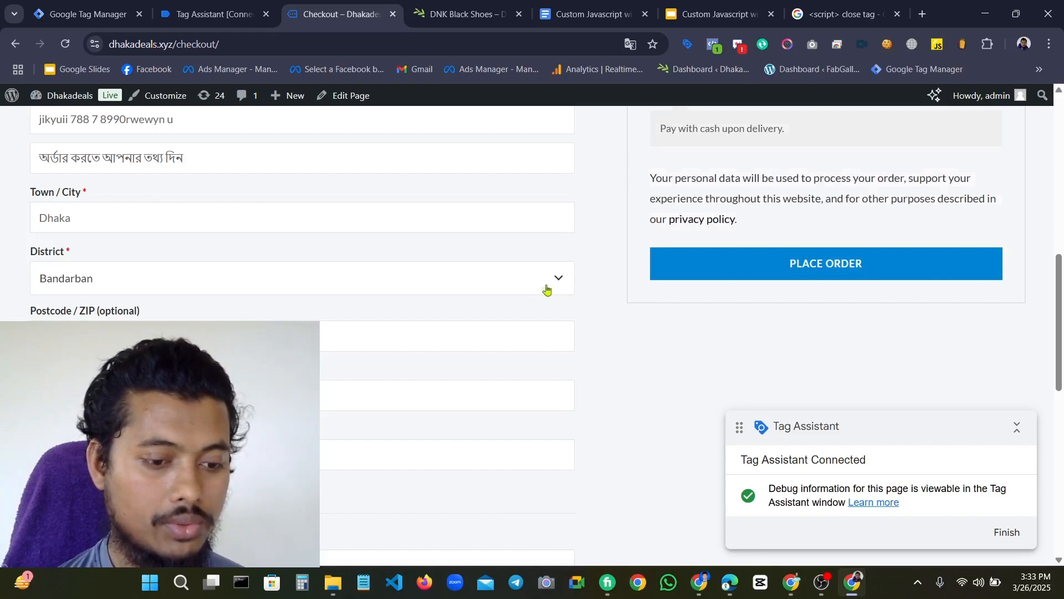
{"action": "left_click", "coordinate": [779, 264]}
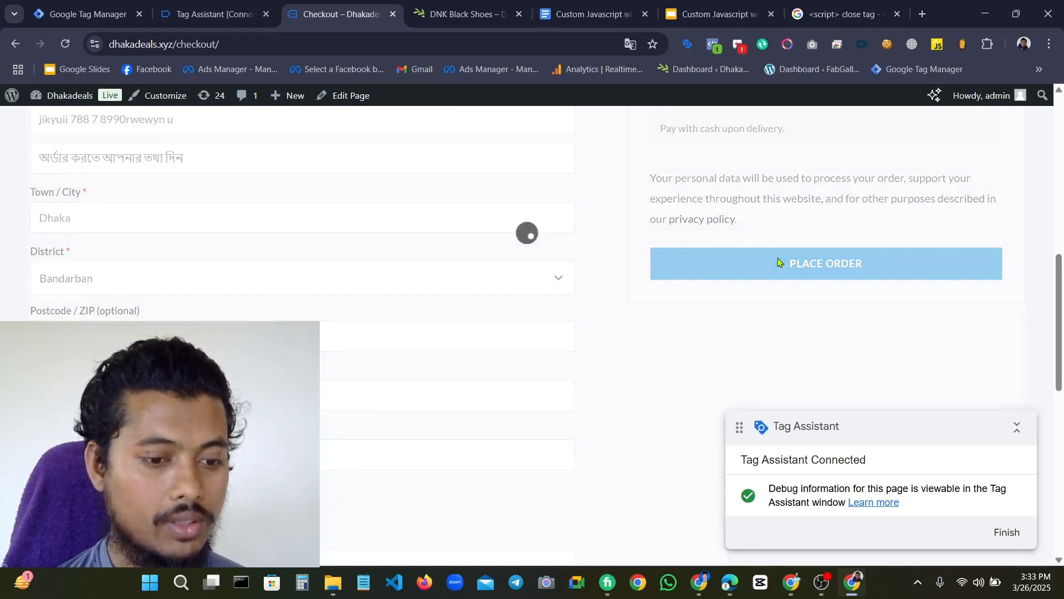
Switch to Tag Assistant and examine the Custom JavaScript variable values recorded for the checkout page's Click event
{"action": "left_click", "coordinate": [235, 8]}
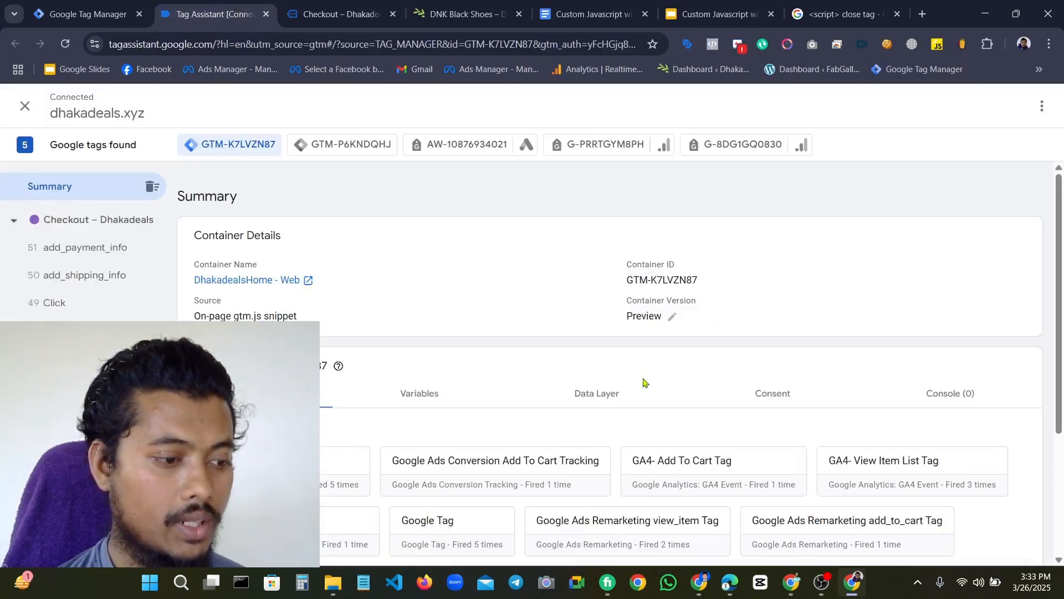
{"action": "left_click", "coordinate": [100, 304]}
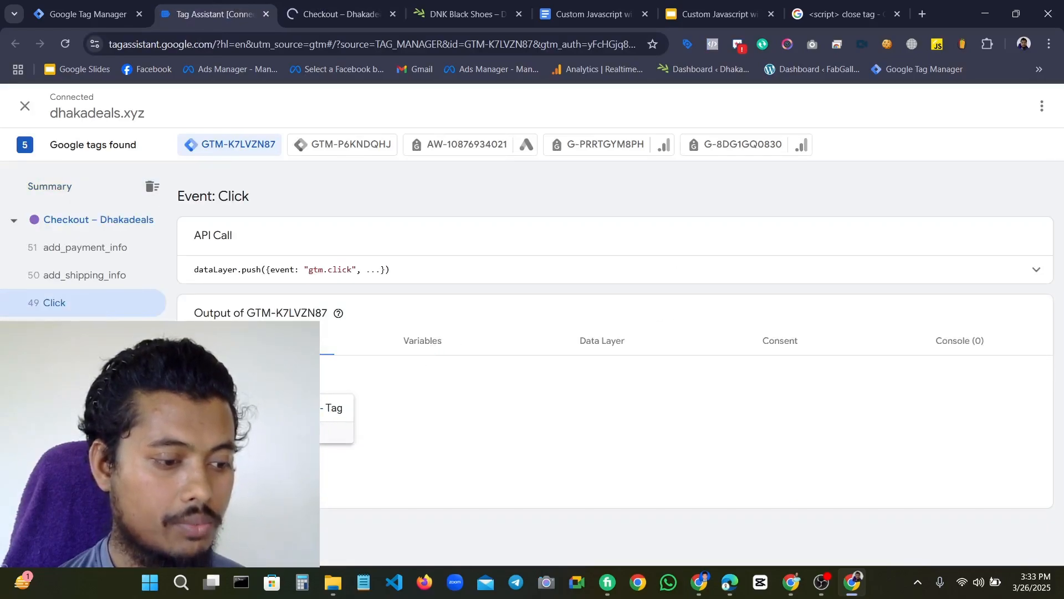
{"action": "left_click", "coordinate": [439, 338]}
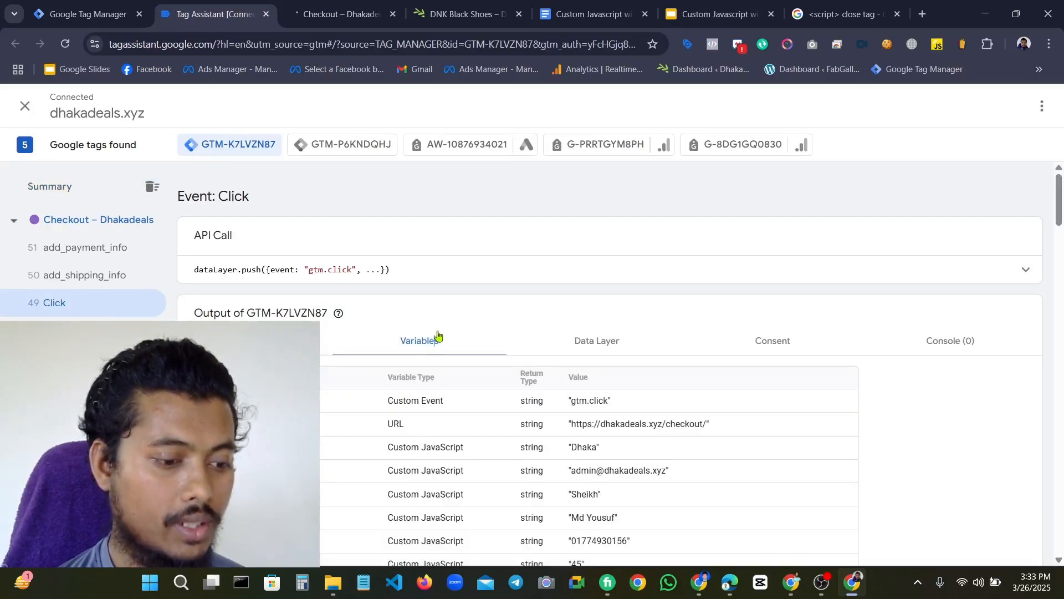
{"action": "scroll", "coordinate": [442, 334], "scroll_direction": "down", "scroll_amount": 5}
{"action": "scroll", "coordinate": [568, 332], "scroll_direction": "up", "scroll_amount": 3}
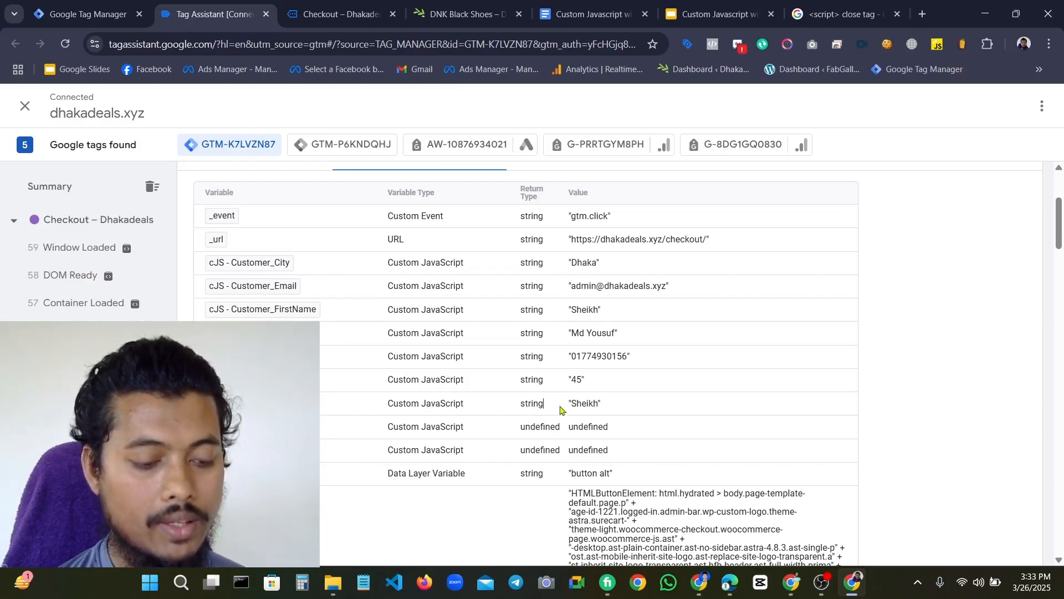
{"action": "mouse_move", "coordinate": [560, 408]}
{"action": "left_mouse_down"}
{"action": "mouse_move", "coordinate": [605, 405]}
{"action": "mouse_move", "coordinate": [518, 407]}
{"action": "mouse_move", "coordinate": [612, 408]}
{"action": "mouse_move", "coordinate": [569, 409]}
{"action": "left_mouse_up"}
{"action": "left_click", "coordinate": [614, 408]}
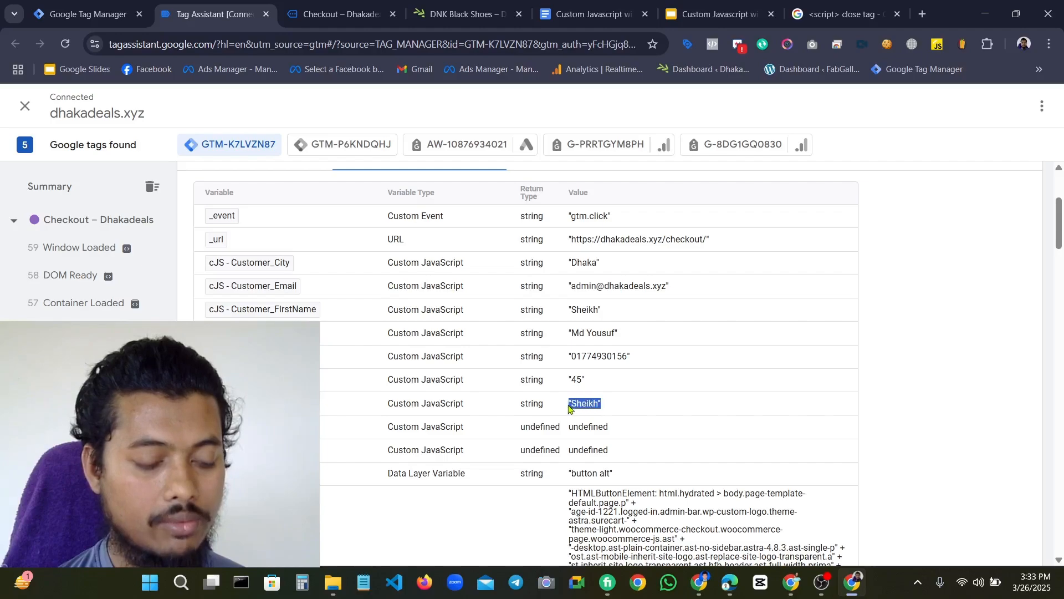
{"action": "left_click", "coordinate": [616, 410]}
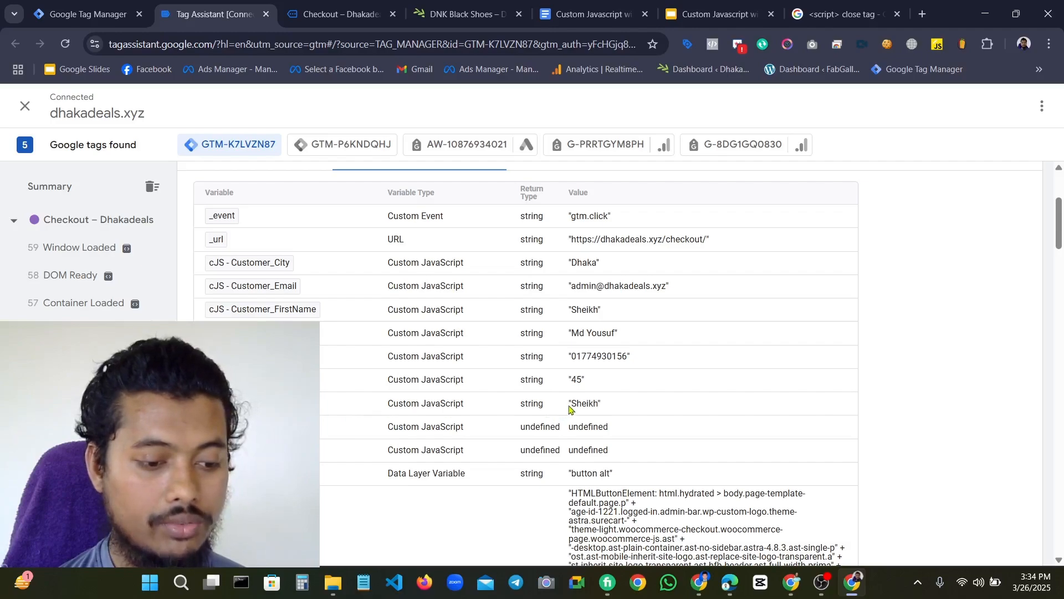
{"action": "left_click_drag", "start_coordinate": [568, 407], "coordinate": [616, 405]}
Switch to the Google Docs notes and highlight the #billing_first_name querySelector line green in the Pull Form Value with JS document tab
{"action": "left_click", "coordinate": [588, 14]}
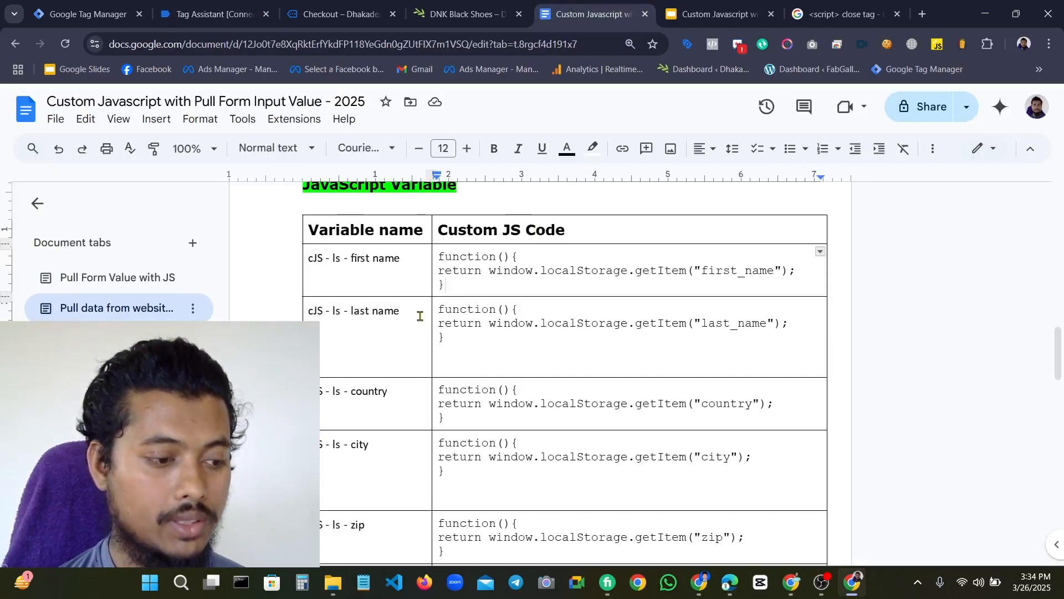
{"action": "scroll", "coordinate": [419, 316], "scroll_direction": "up", "scroll_amount": 5}
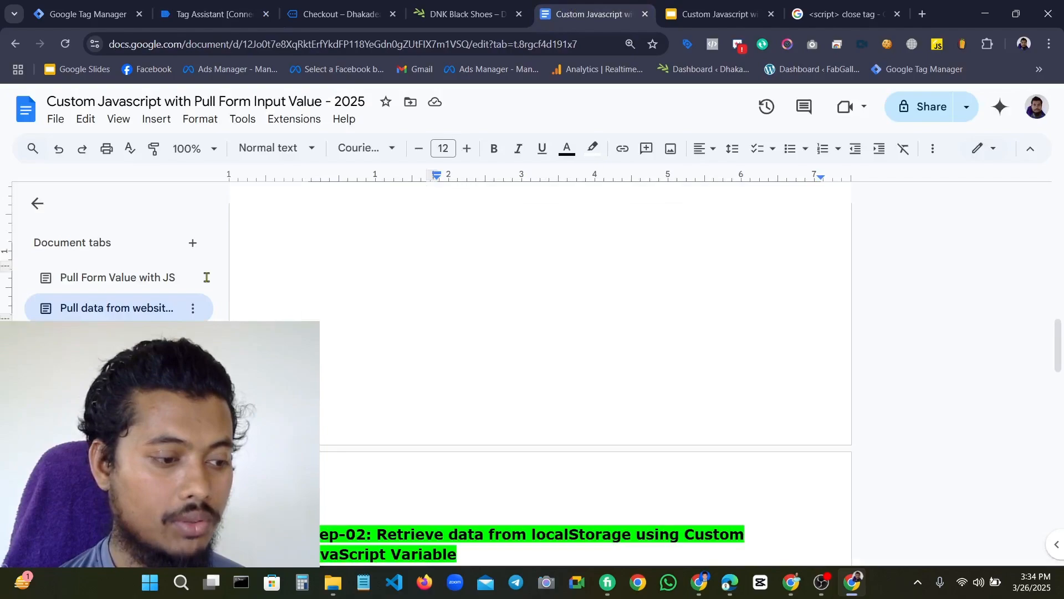
{"action": "left_click", "coordinate": [121, 278]}
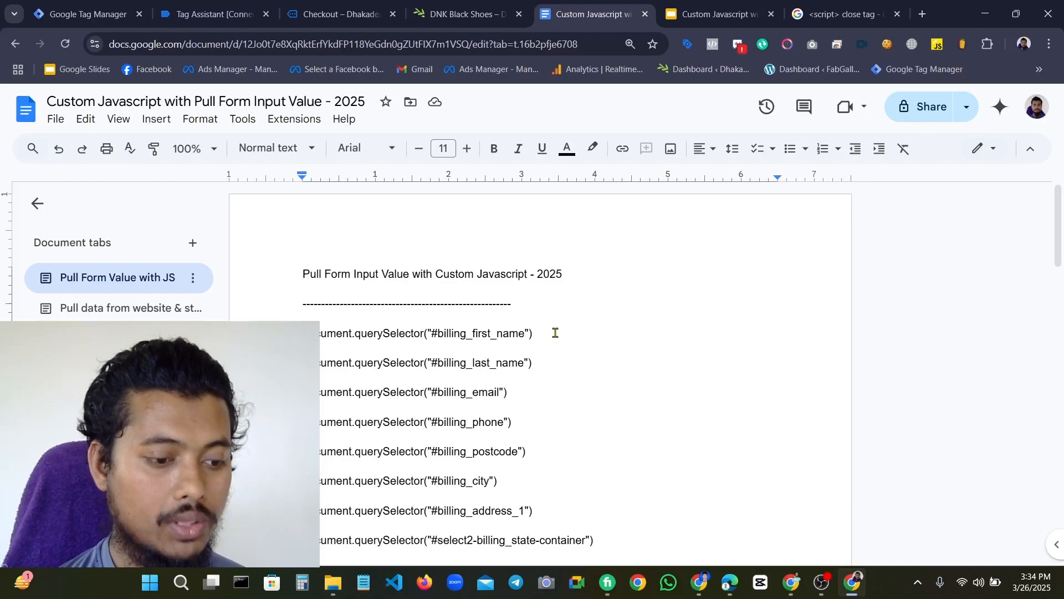
{"action": "left_click_drag", "start_coordinate": [533, 333], "coordinate": [303, 333]}
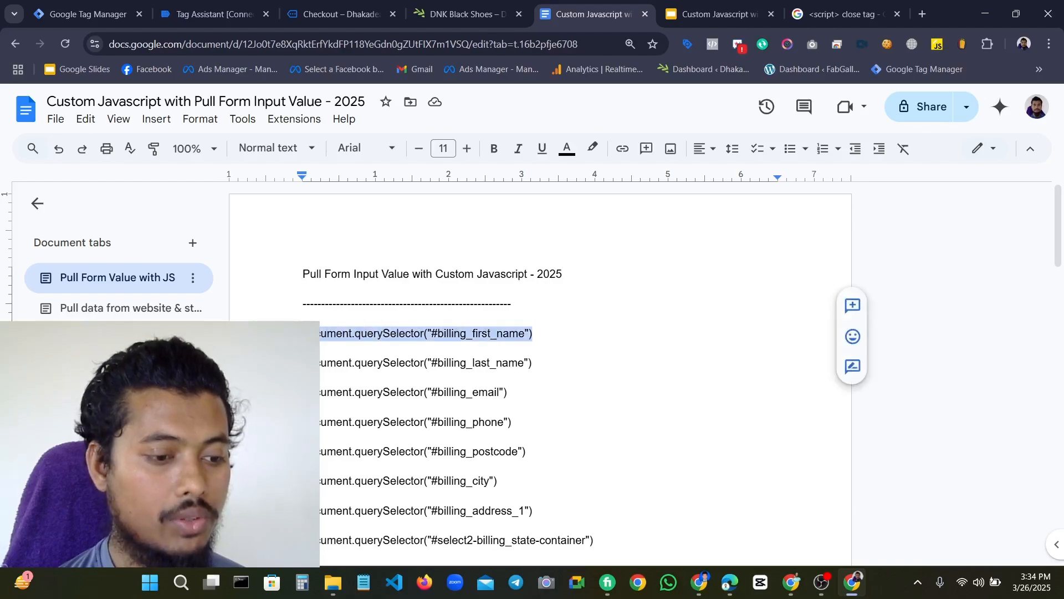
{"action": "left_click", "coordinate": [593, 149]}
{"action": "left_click", "coordinate": [662, 219]}
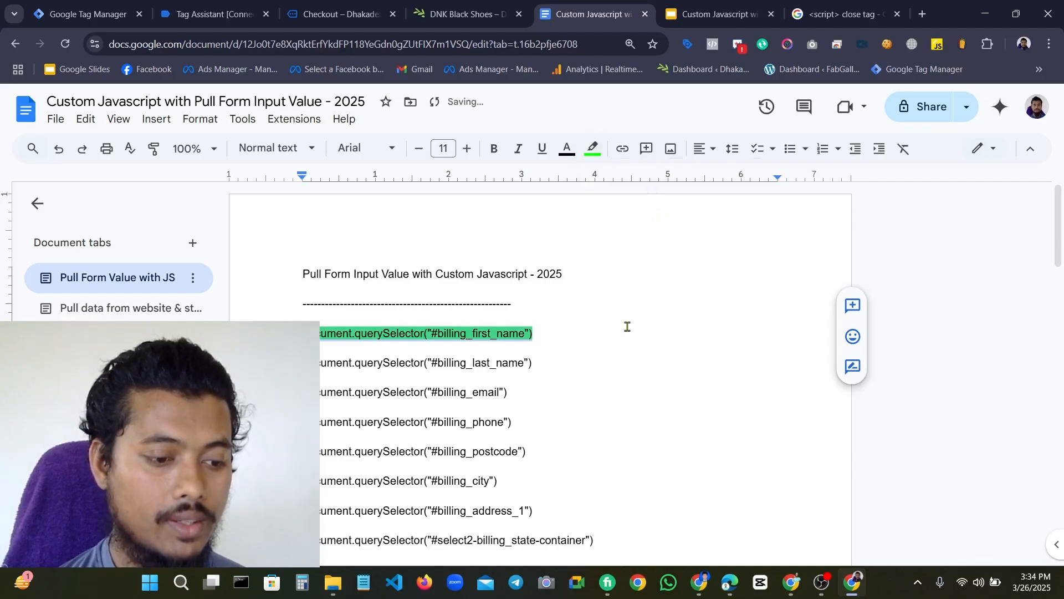
{"action": "scroll", "coordinate": [646, 338], "scroll_direction": "down", "scroll_amount": 3}
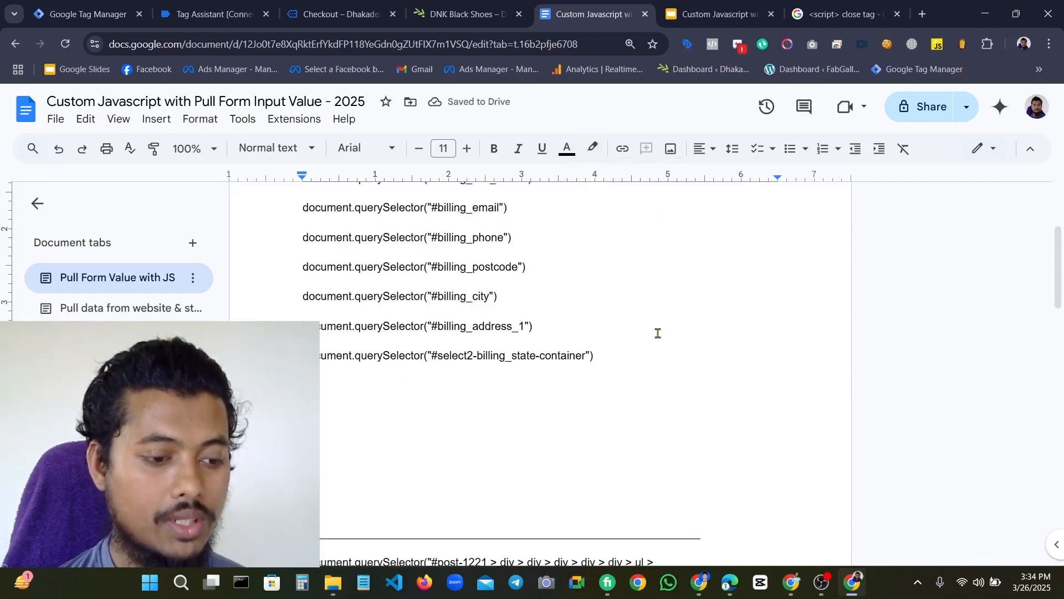
{"action": "scroll", "coordinate": [658, 333], "scroll_direction": "up", "scroll_amount": 3}
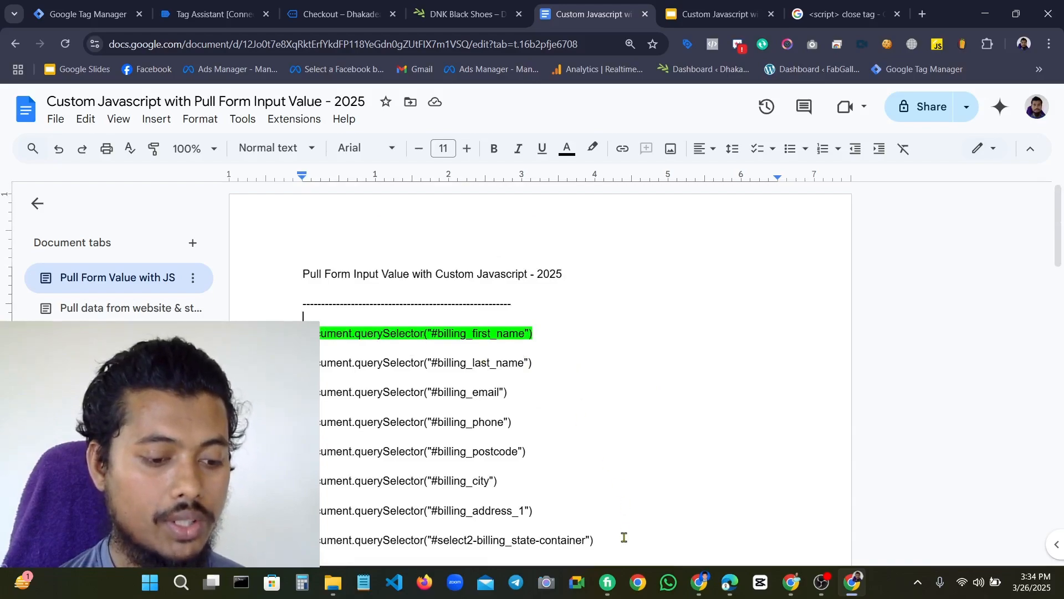
{"action": "left_click_drag", "start_coordinate": [557, 540], "coordinate": [313, 363]}
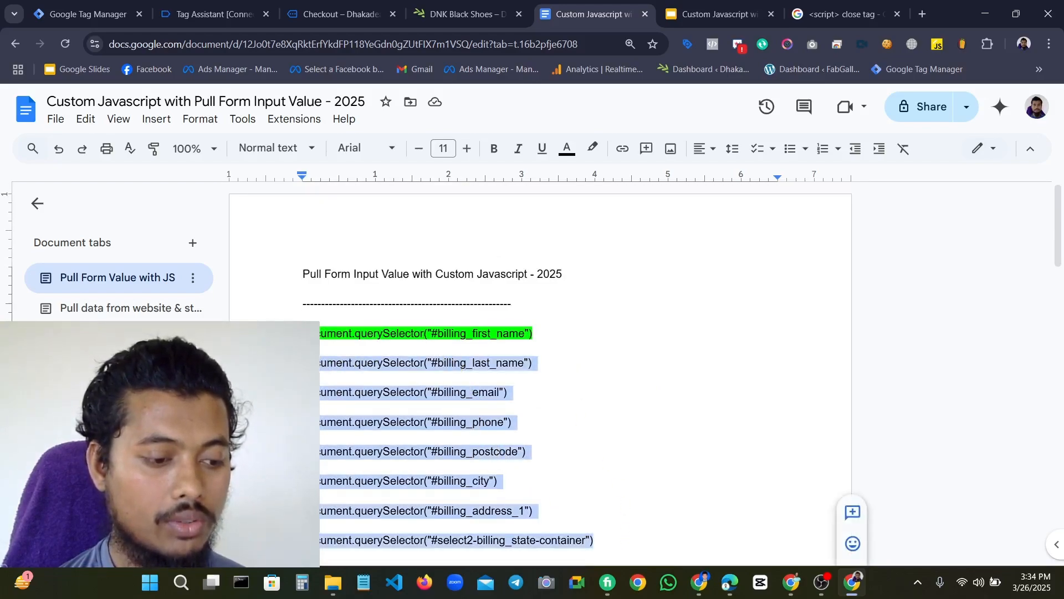
{"action": "left_click", "coordinate": [663, 367]}
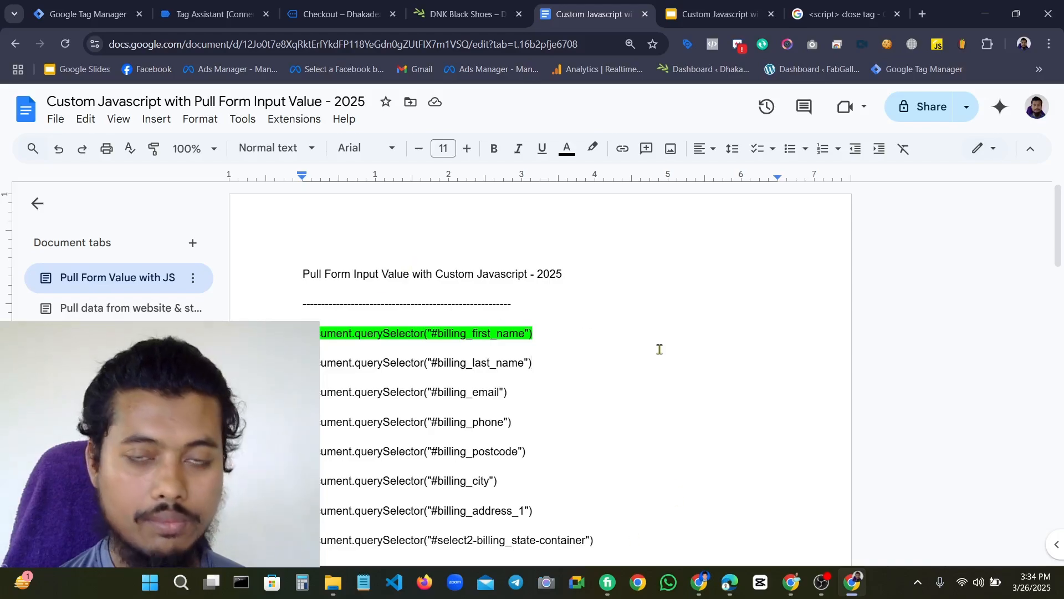